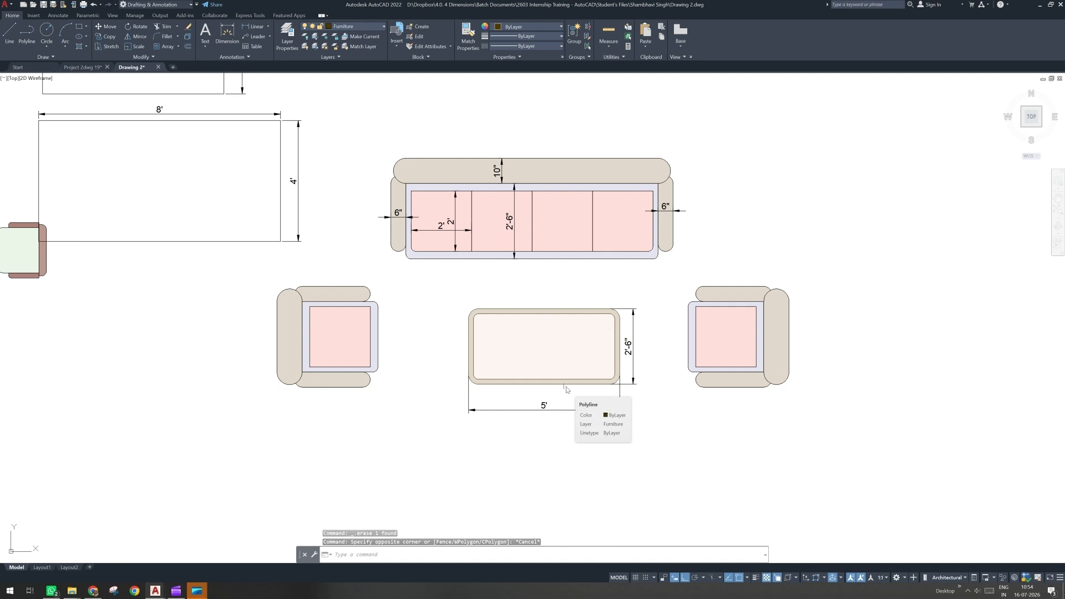
pyautogui.click(287, 36)
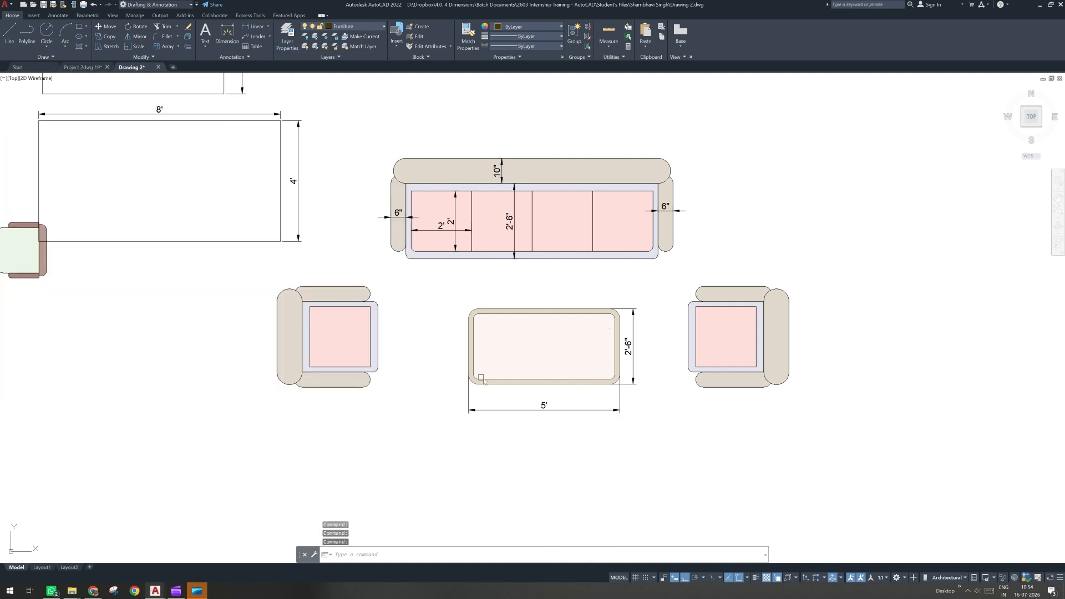
pyautogui.click(10, 103)
pyautogui.click(453, 293)
pyautogui.click(636, 394)
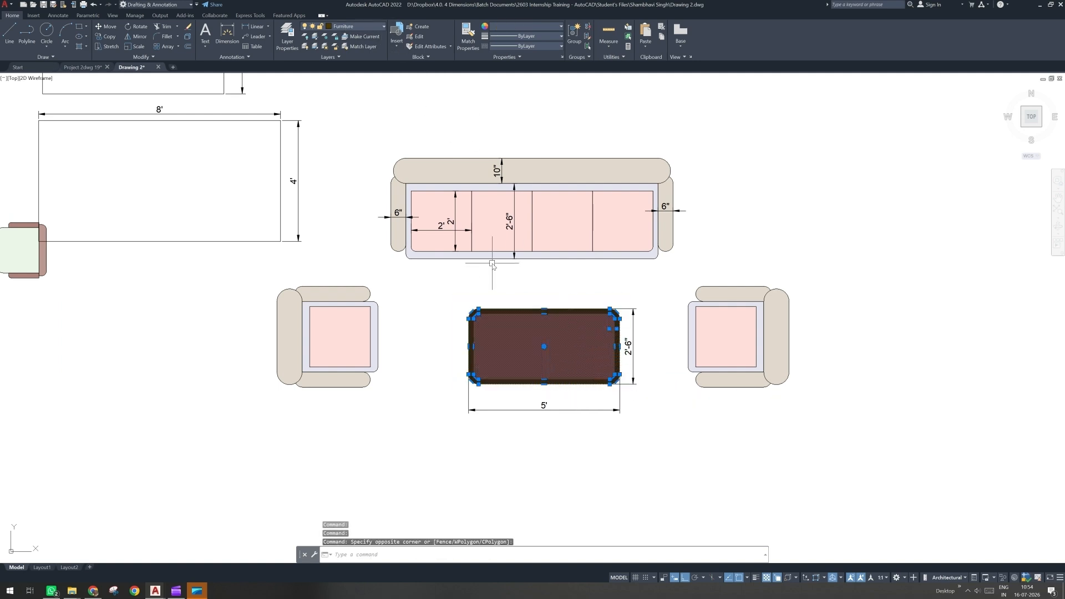
pyautogui.press('Escape')
pyautogui.press('Escape')
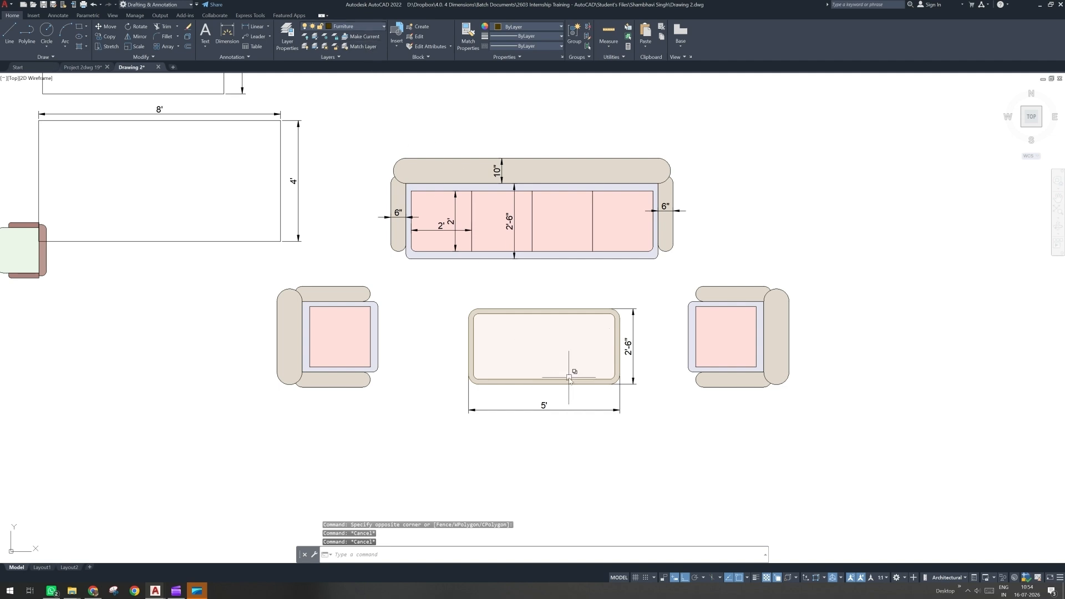
# Step: Begin a block definition named Centre Table, with its base point at the fillet centre of the table's lower-left corner
pyautogui.write('b')
pyautogui.press('Return')
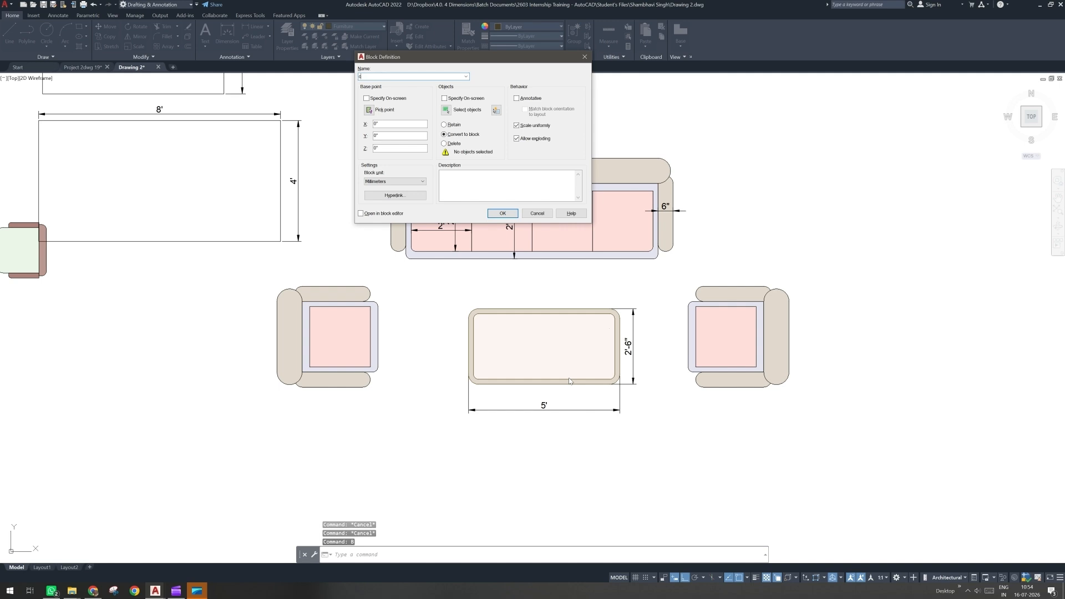
pyautogui.write('Contre')
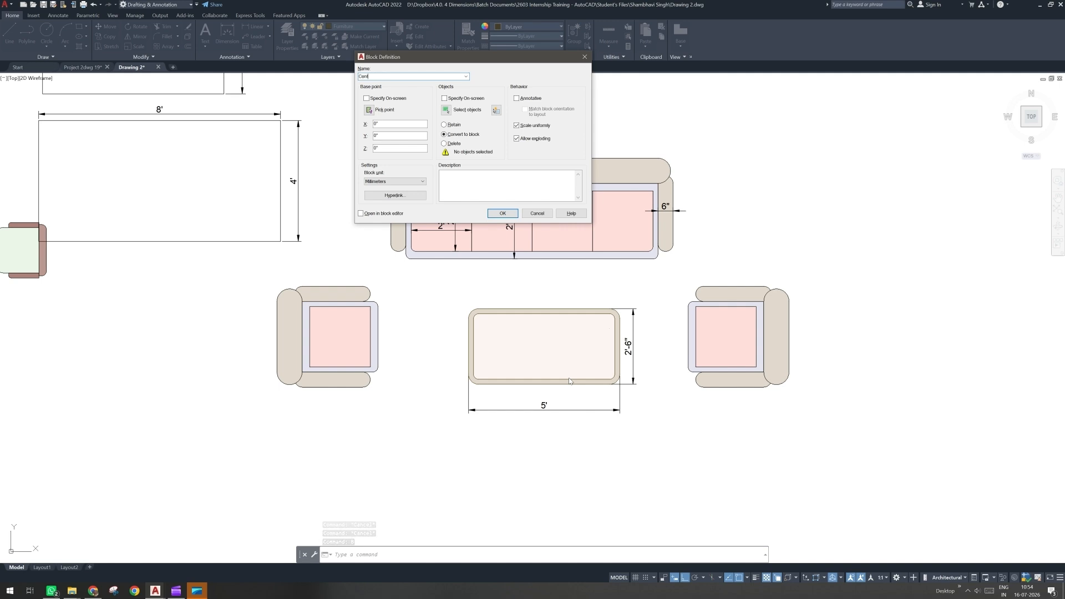
pyautogui.write(' Table')
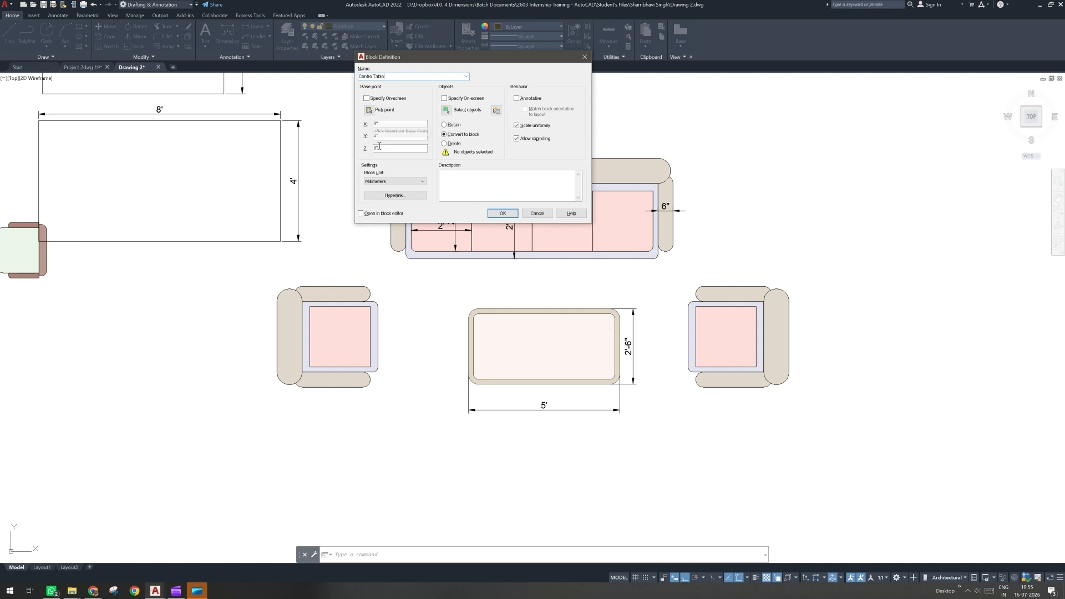
pyautogui.click(369, 110)
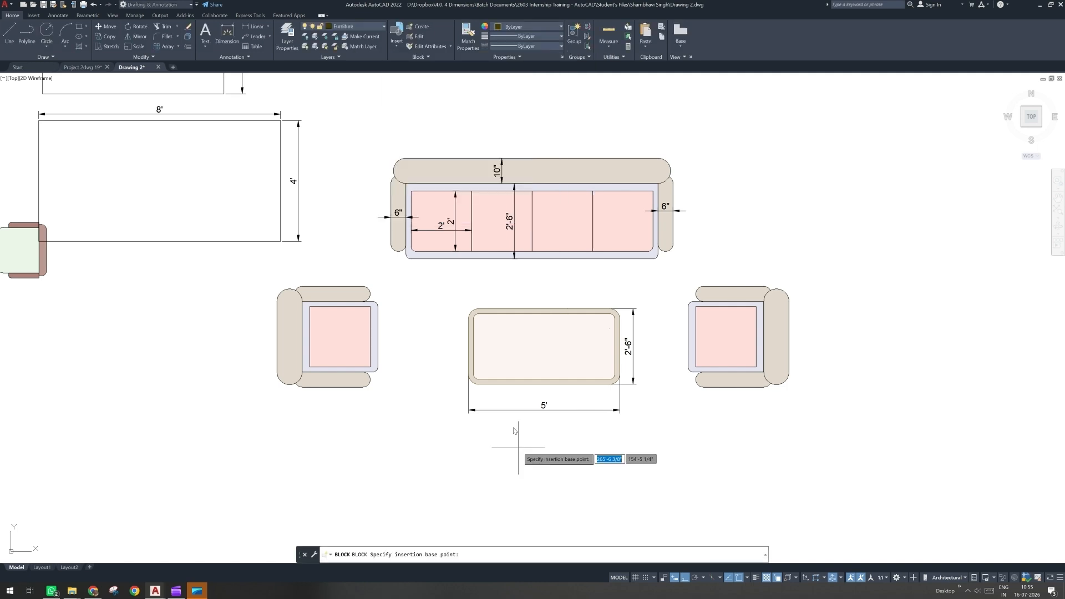
pyautogui.click(478, 375)
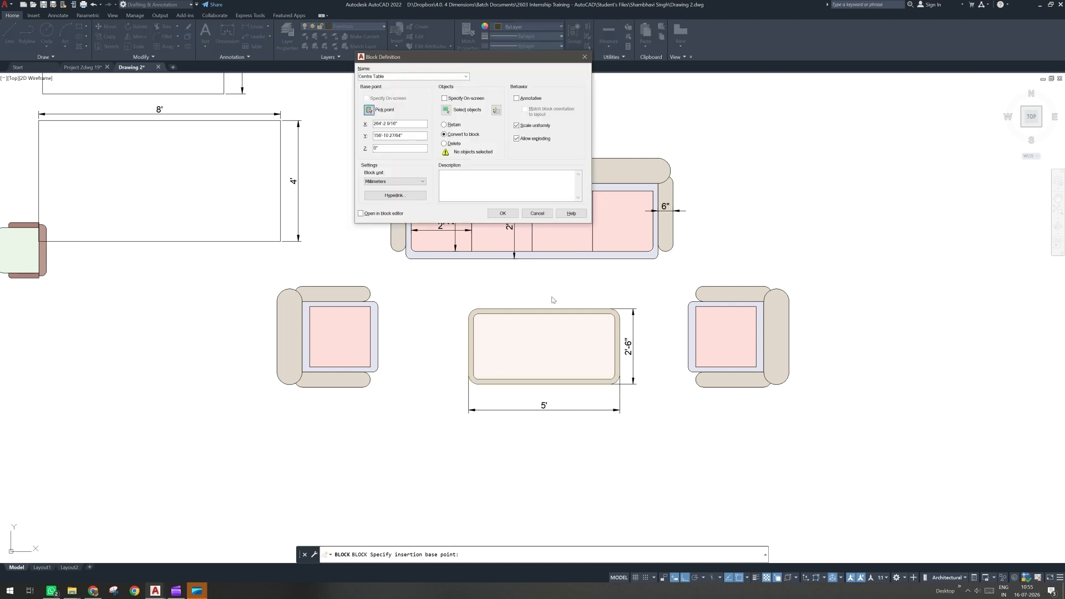
# Step: Add all of the centre table's outlines and fills, without the dimensions, to the block and create it
pyautogui.click(445, 111)
pyautogui.click(456, 295)
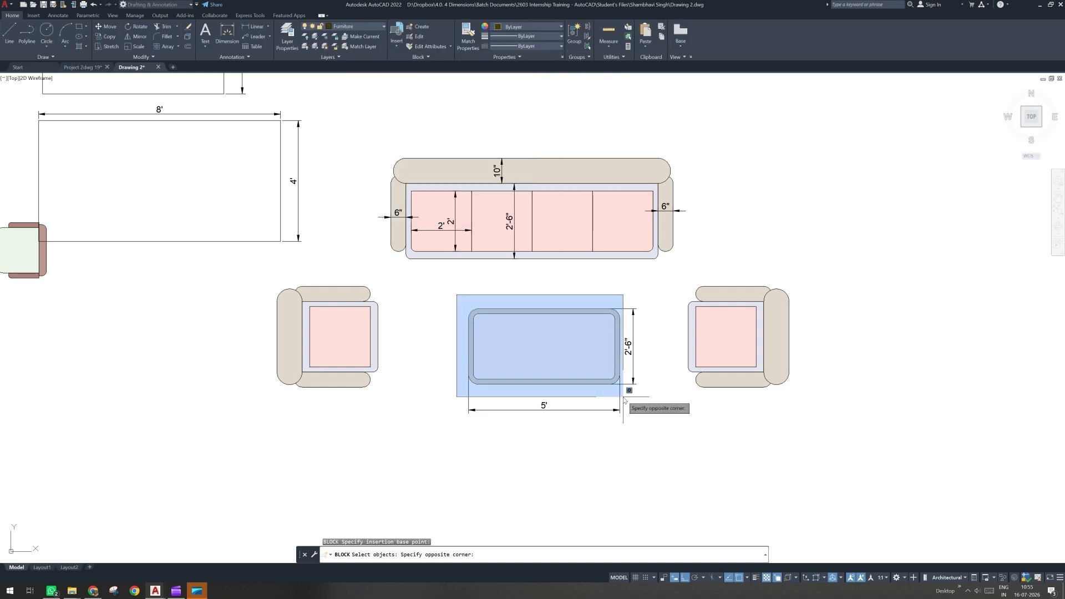
pyautogui.click(627, 396)
pyautogui.press('Return')
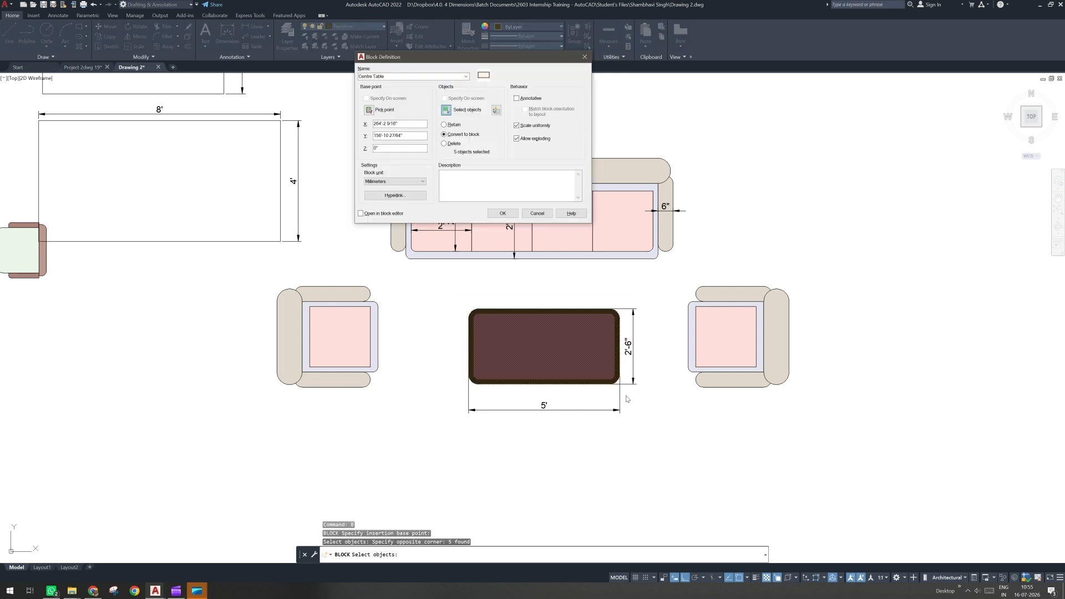
pyautogui.click(501, 213)
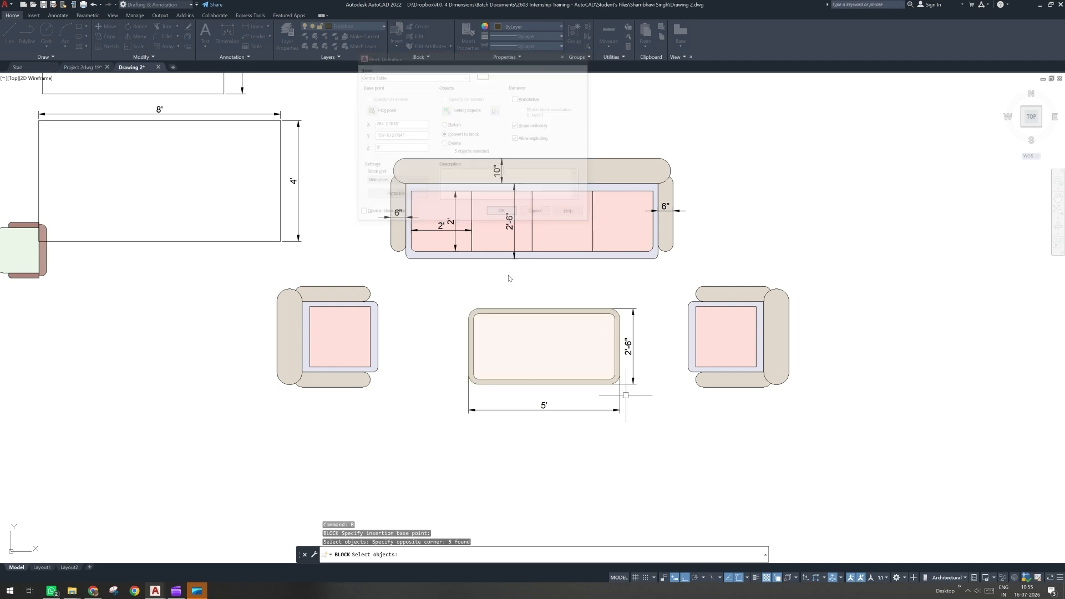
# Step: Open the Centre Table block for editing in the Block Editor and display the authoring parameters
pyautogui.doubleClick(574, 314)
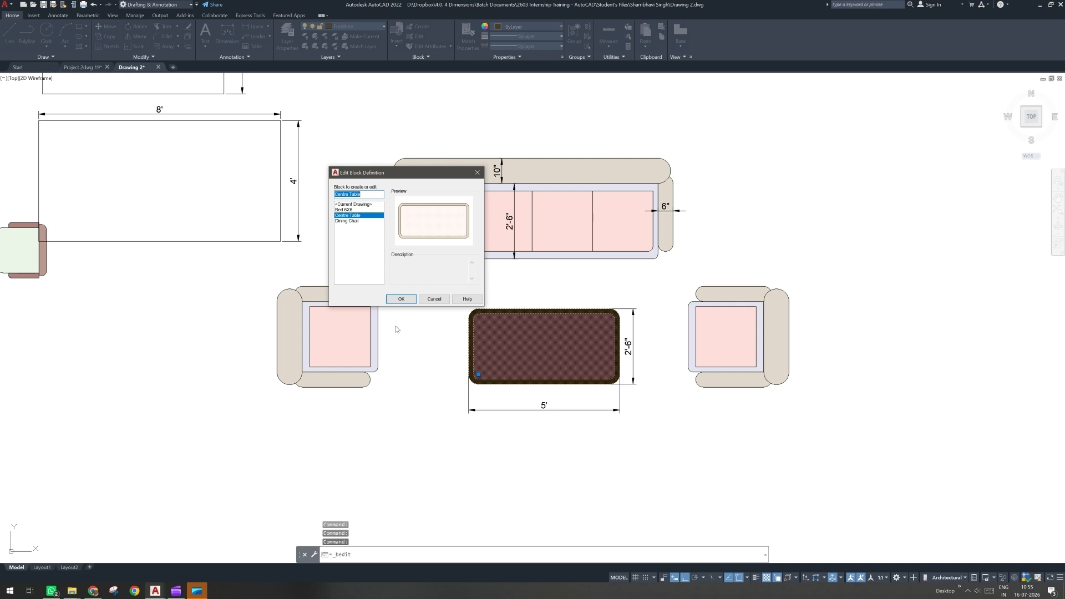
pyautogui.press('Return')
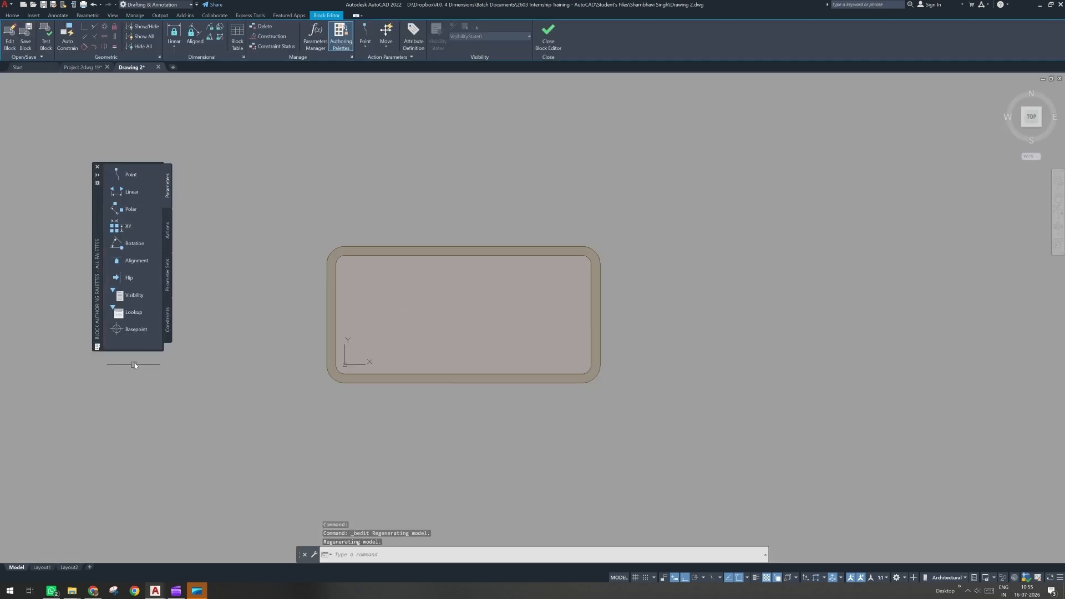
pyautogui.click(168, 231)
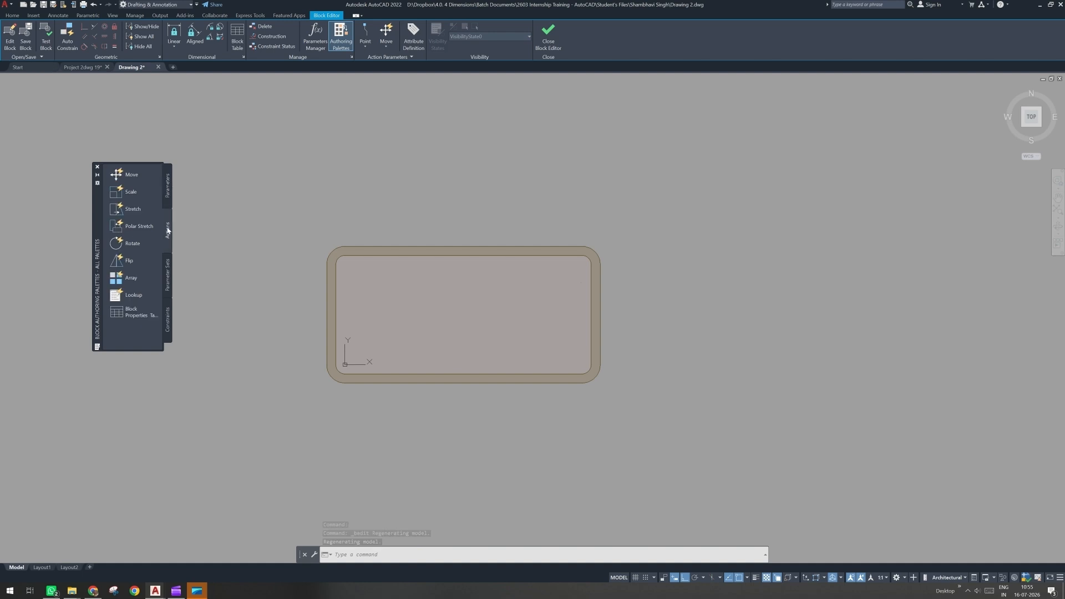
pyautogui.click(168, 191)
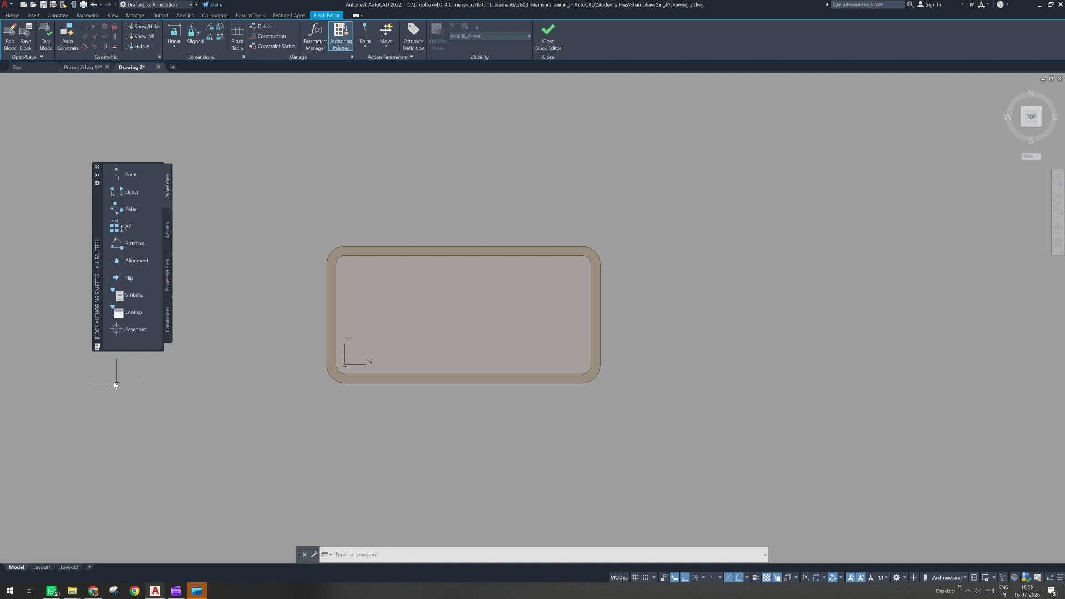
# Step: Place a Basepoint parameter at 0,0 in the Centre Table block
pyautogui.click(117, 330)
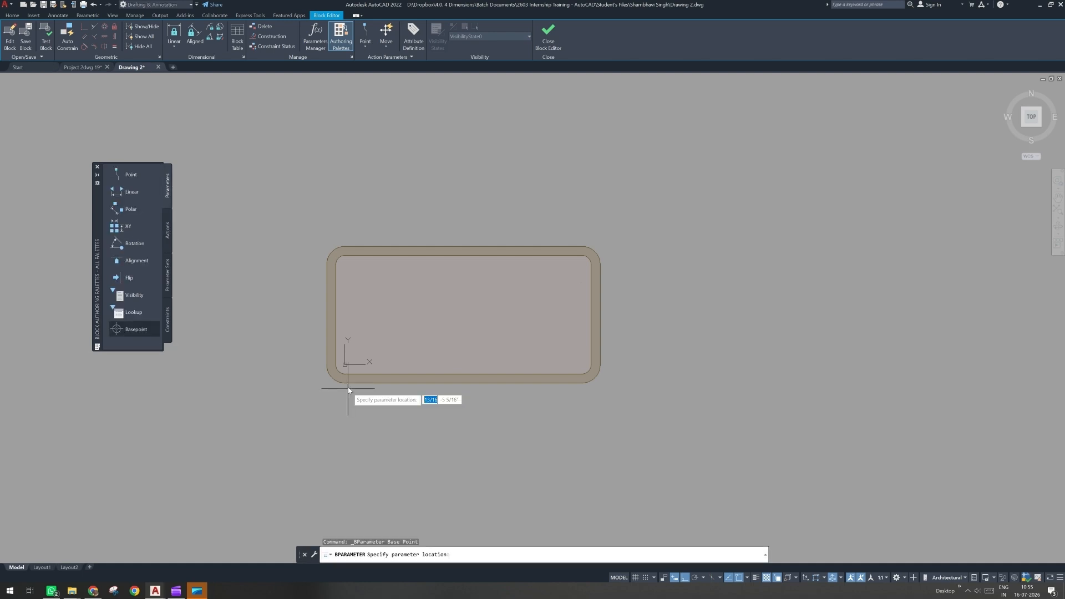
pyautogui.write('0')
pyautogui.press('Tab')
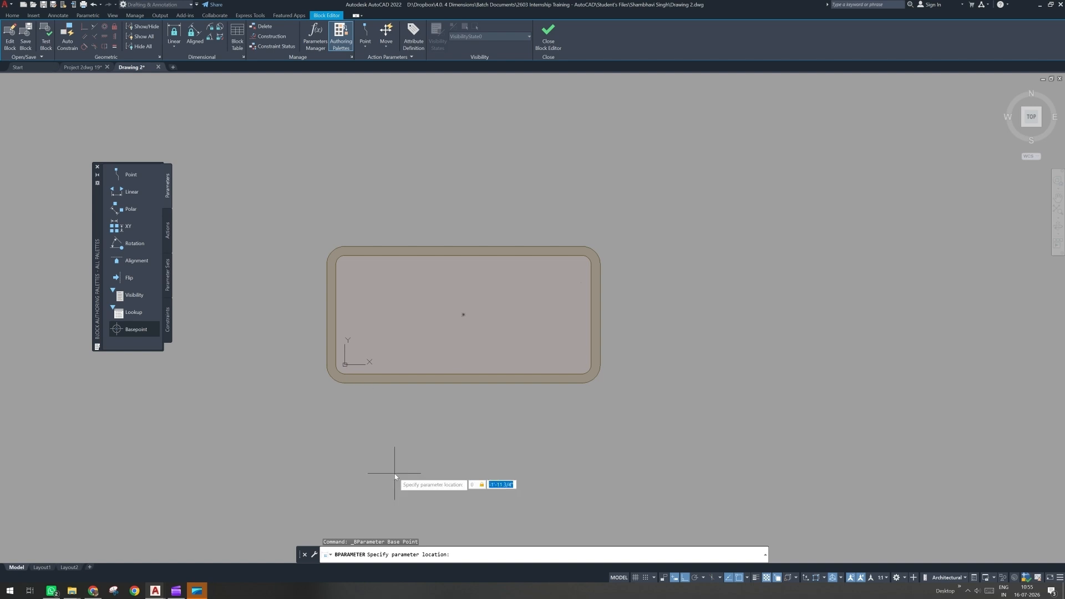
pyautogui.write('0')
pyautogui.press('Return')
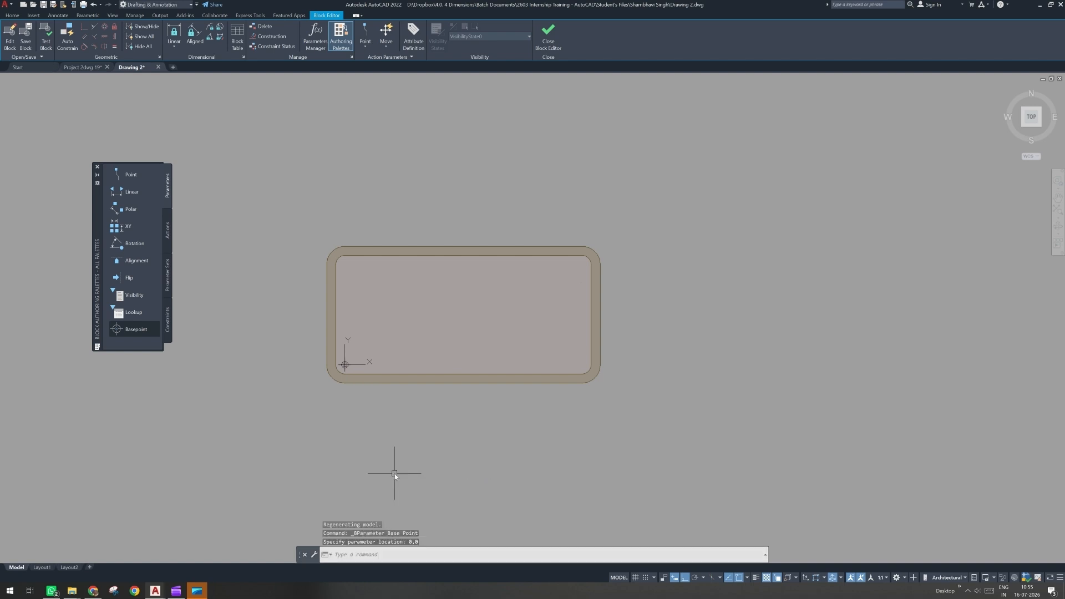
pyautogui.click(345, 365)
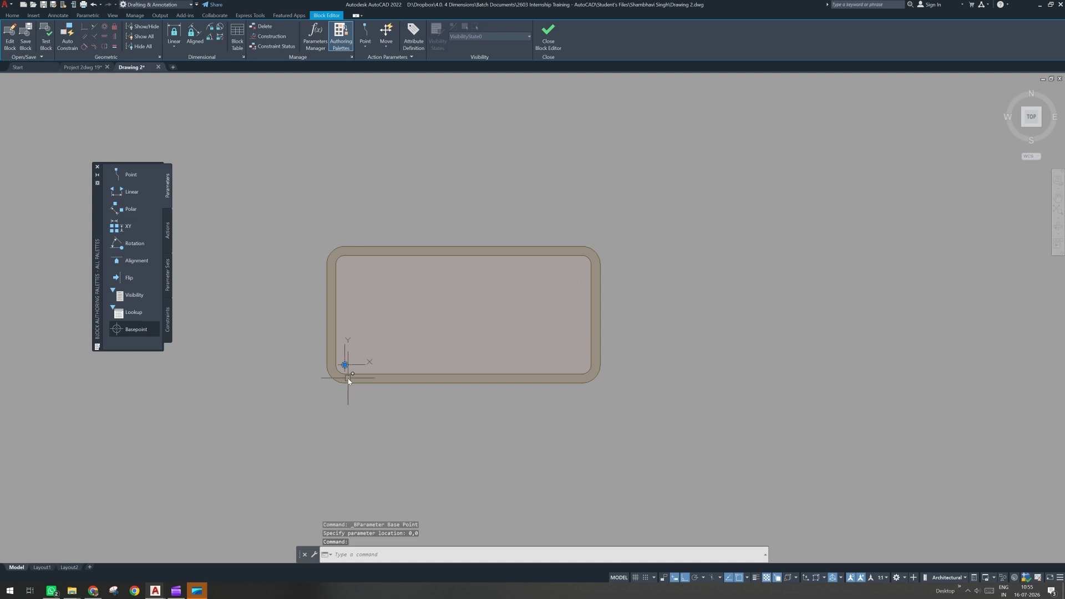
pyautogui.press('Escape')
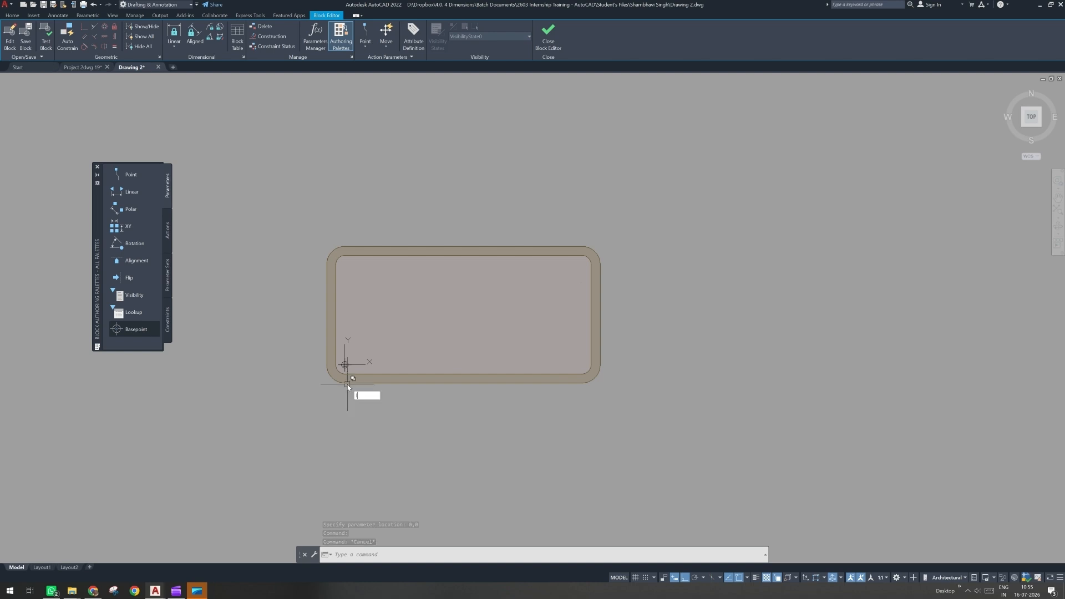
# Step: Draw a vertical guide line running down from the point where the table's left and bottom outer edges would meet
pyautogui.write('l')
pyautogui.press('Return')
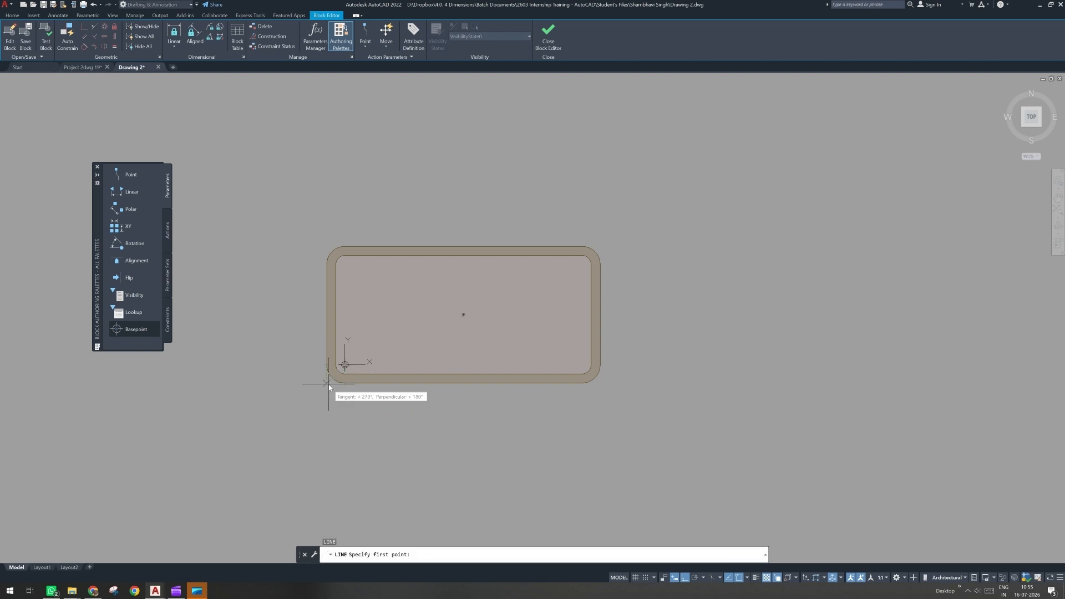
pyautogui.click(317, 495)
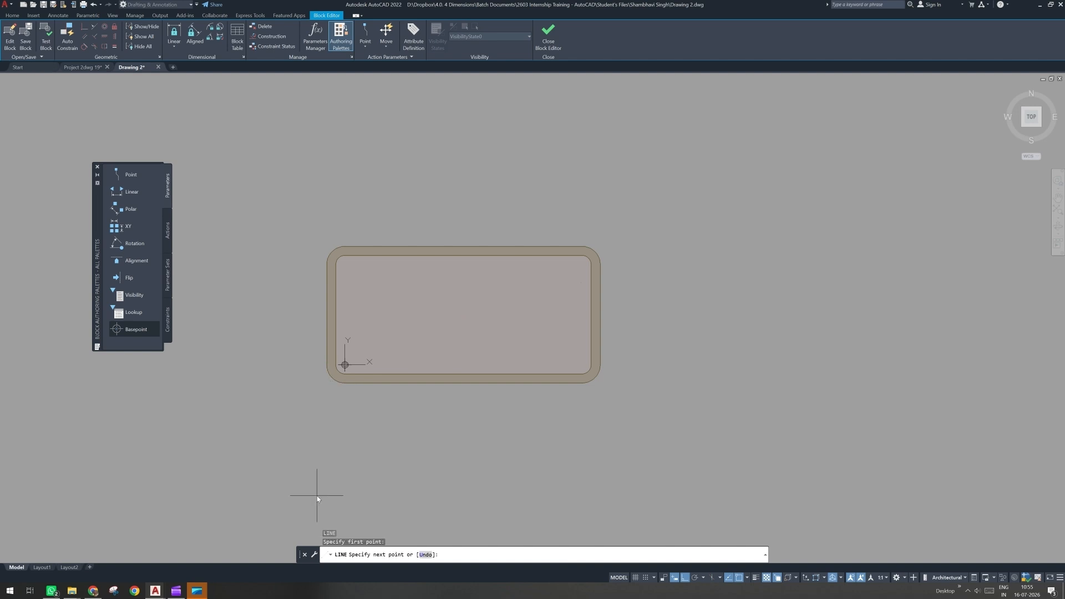
pyautogui.click(327, 383)
pyautogui.press('Escape')
pyautogui.click(292, 225)
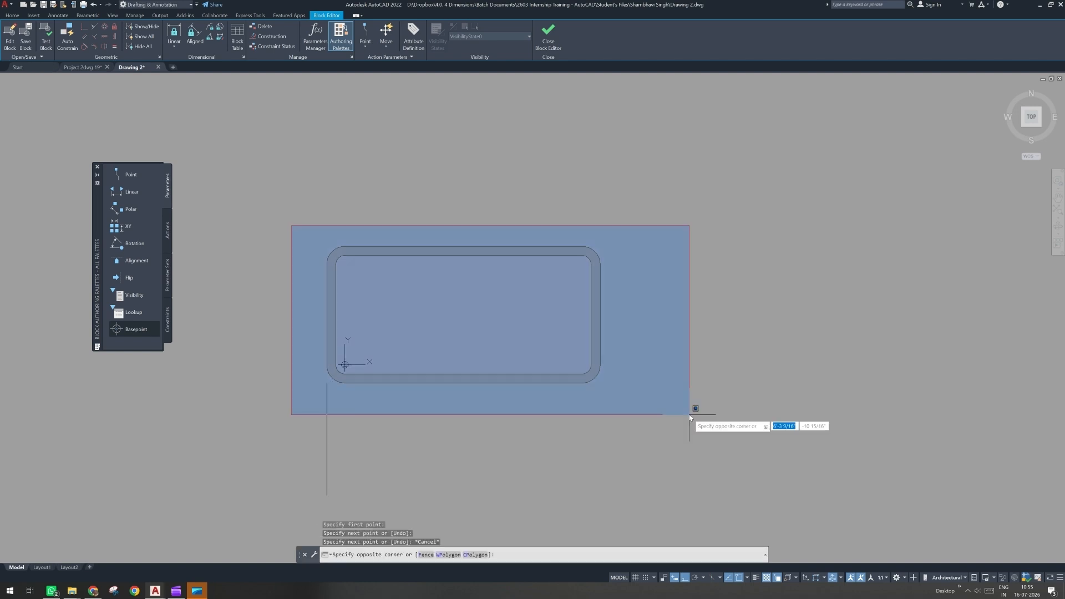
pyautogui.click(689, 414)
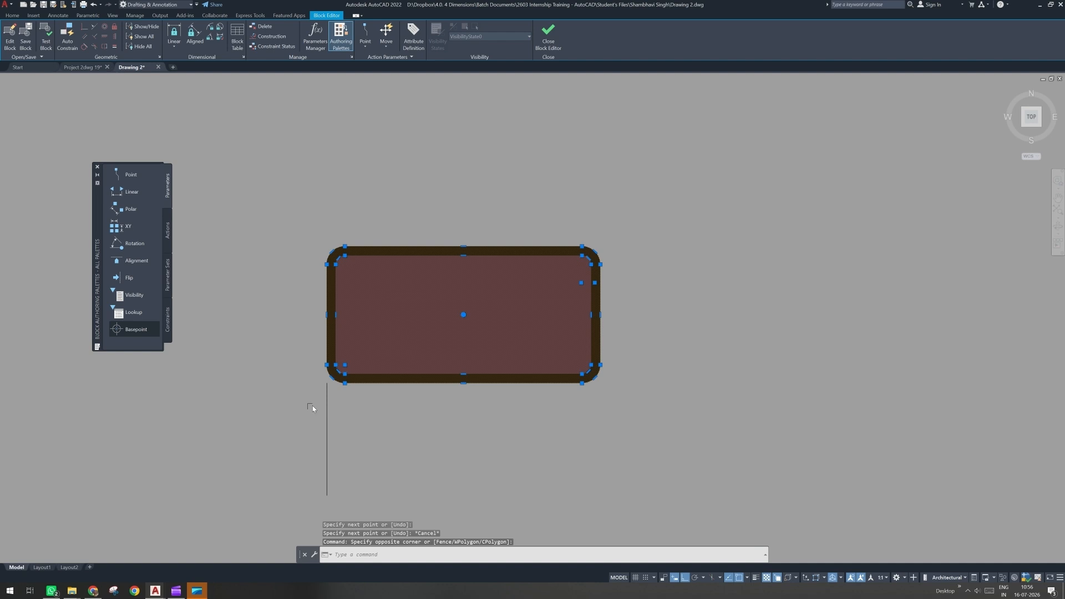
pyautogui.press('Escape')
pyautogui.press('Escape')
# Step: Move the Basepoint parameter to the upper end of the vertical guide line at the table's lower-left corner
pyautogui.scroll(4, 343, 379)
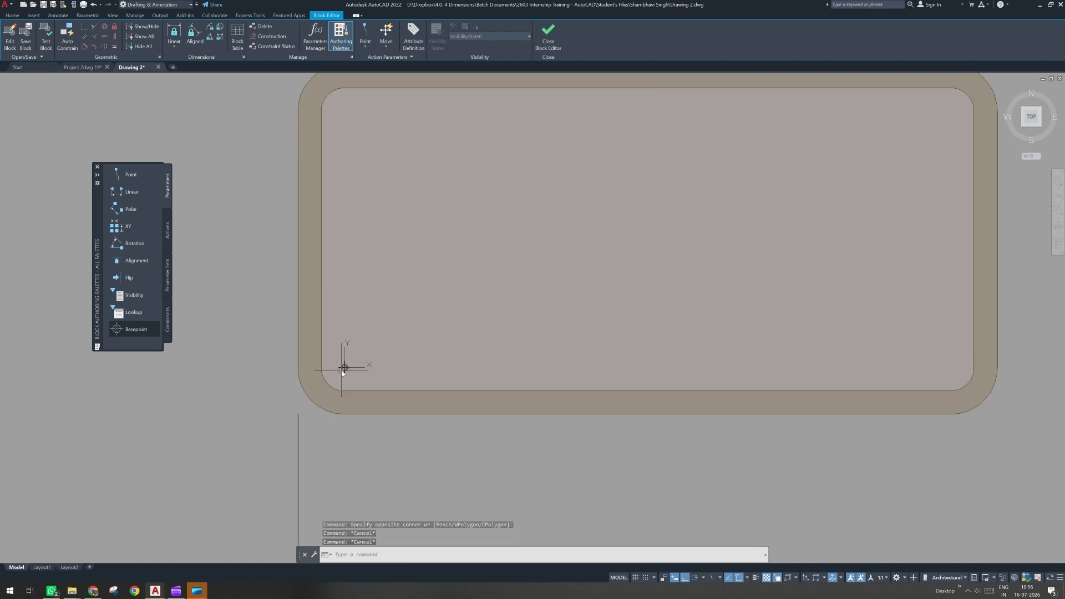
pyautogui.scroll(-4, 333, 411)
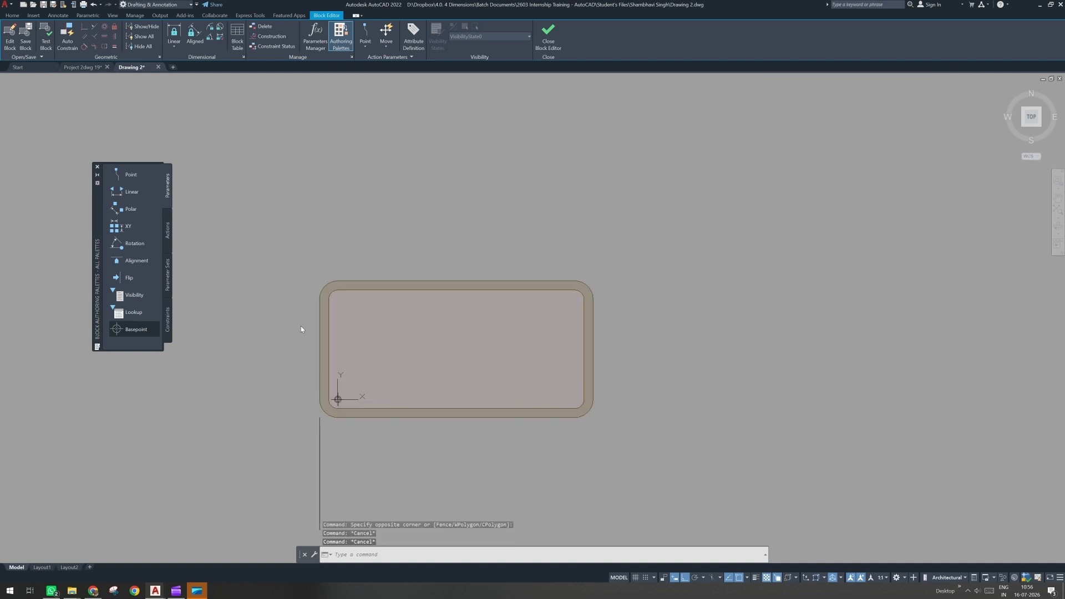
pyautogui.scroll(2, 338, 400)
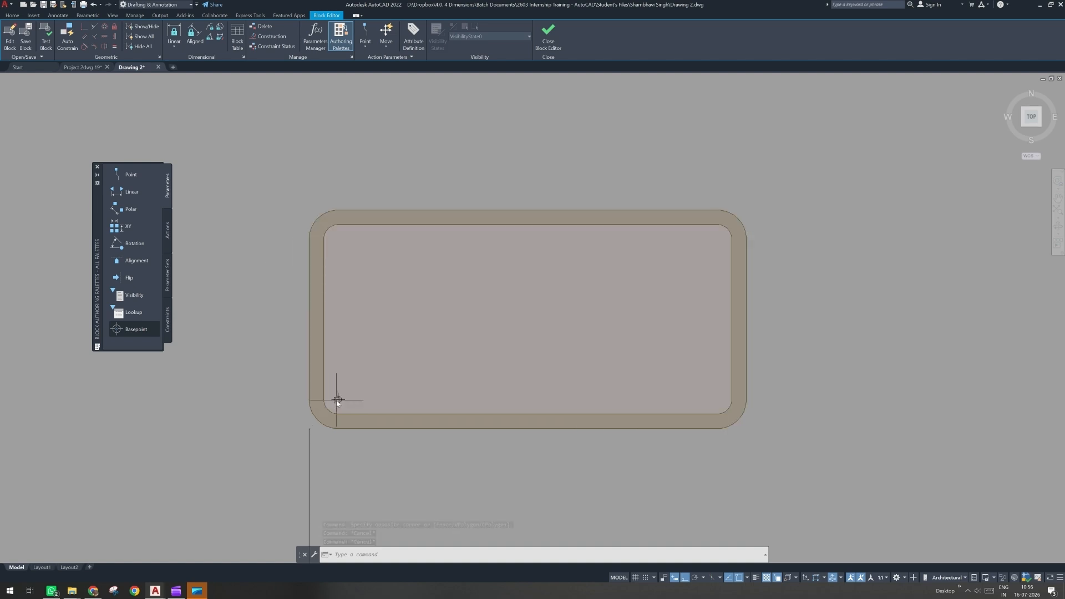
pyautogui.scroll(1, 339, 401)
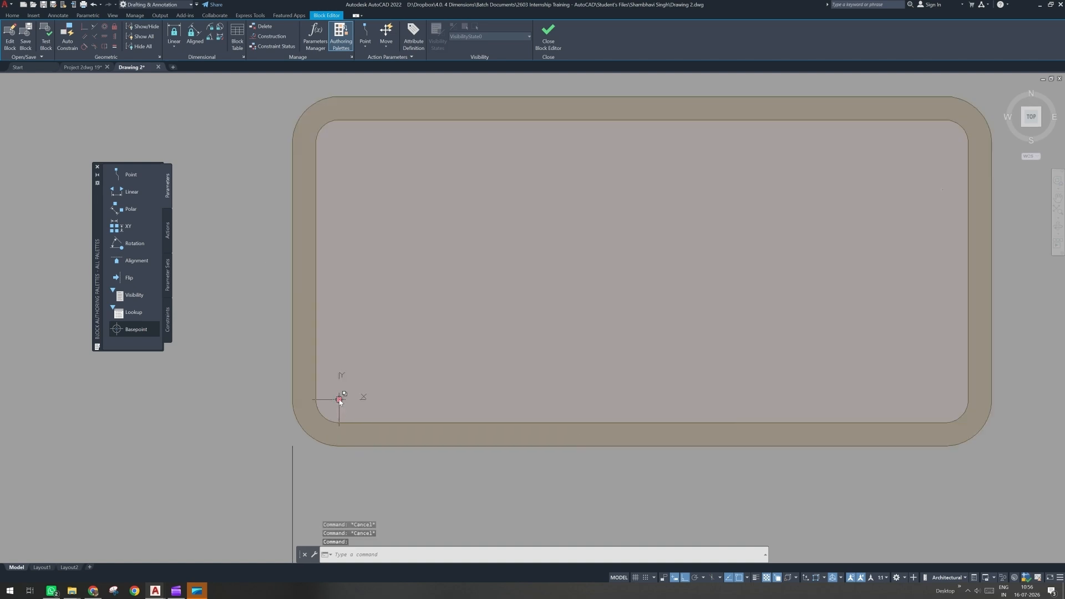
pyautogui.click(340, 400)
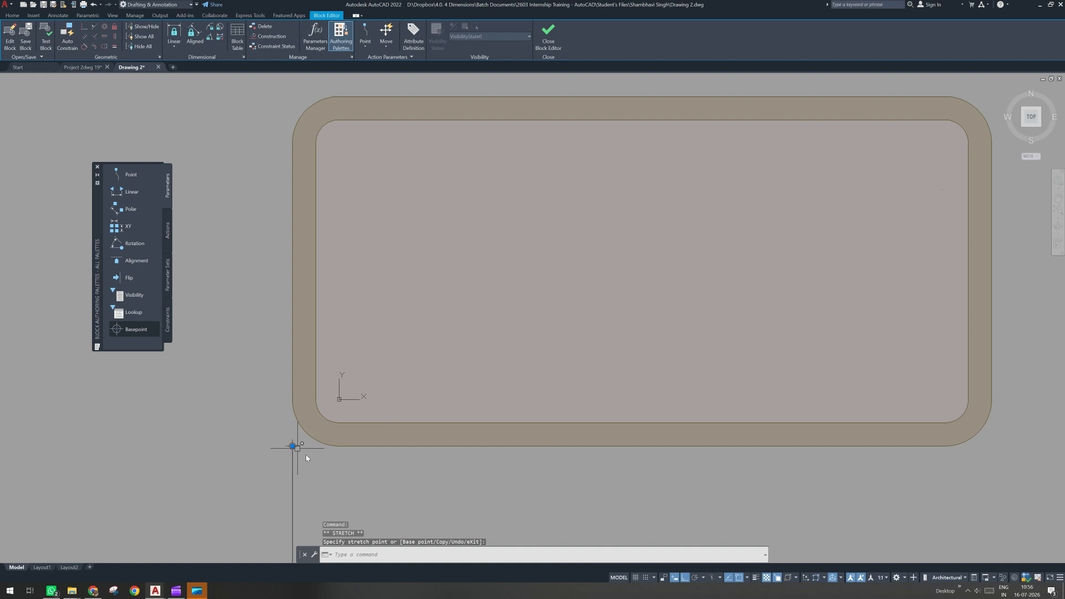
pyautogui.press('Escape')
pyautogui.scroll(-1, 347, 461)
pyautogui.scroll(-2, 348, 461)
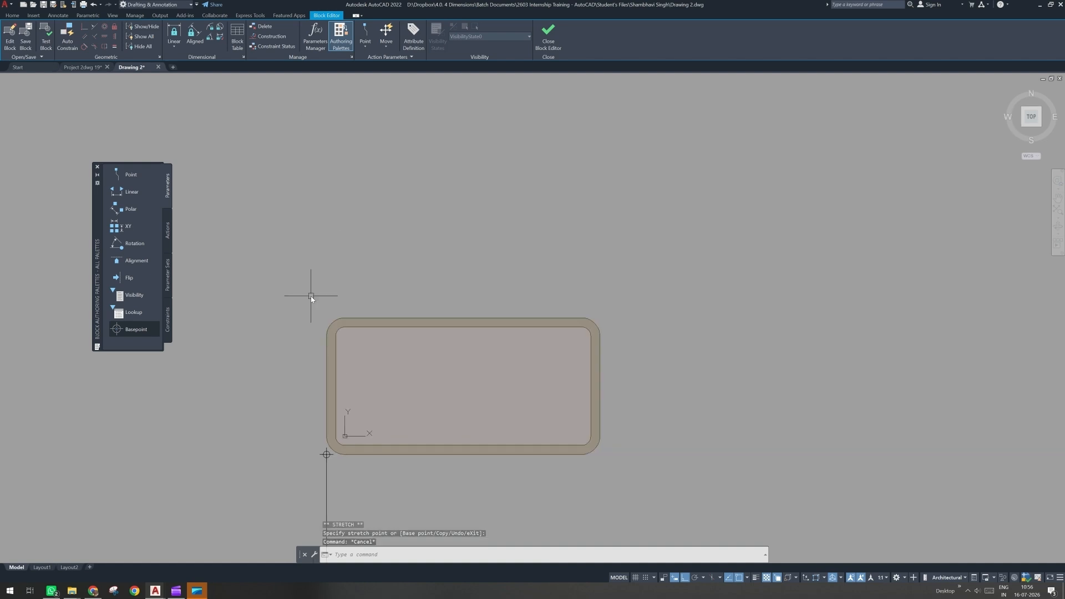
pyautogui.click(264, 282)
pyautogui.press('Escape')
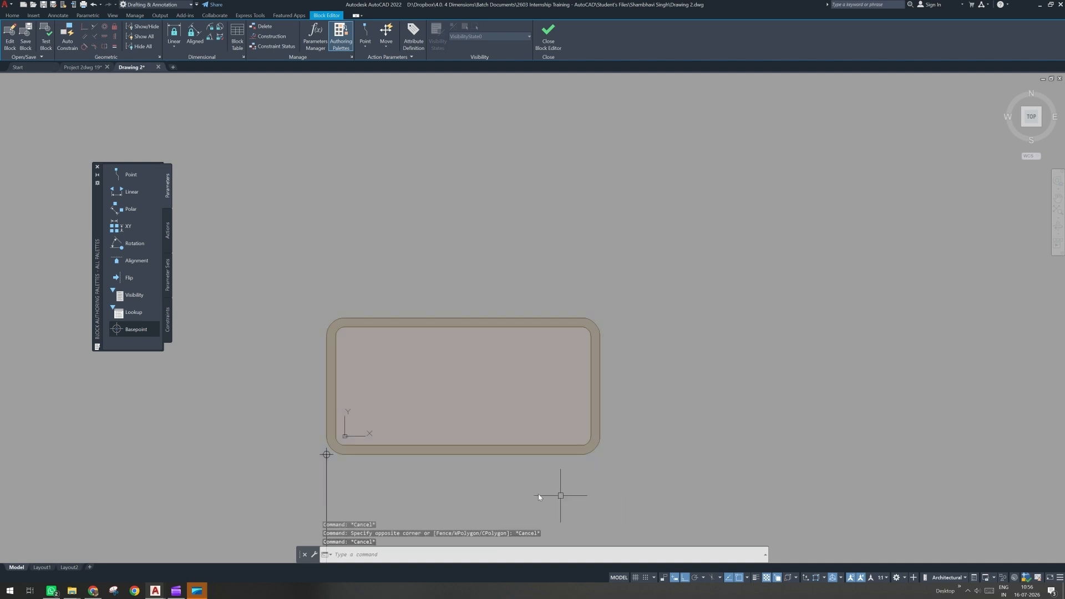
# Step: Draw a horizontal line from 0,0 extending left past the table's edge
pyautogui.write('l')
pyautogui.press('Return')
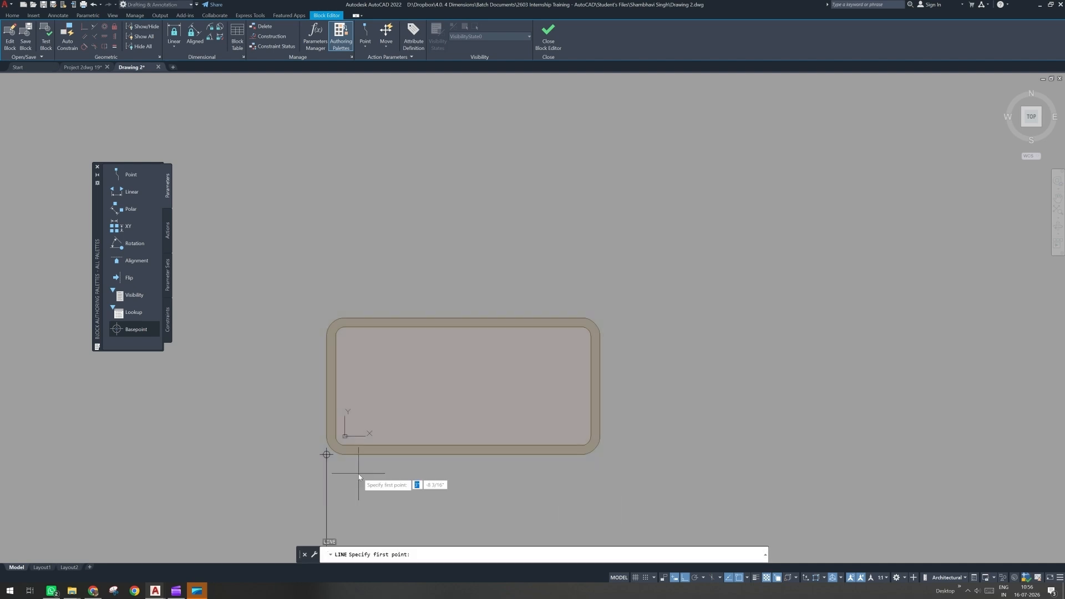
pyautogui.write('0,0')
pyautogui.press('Return')
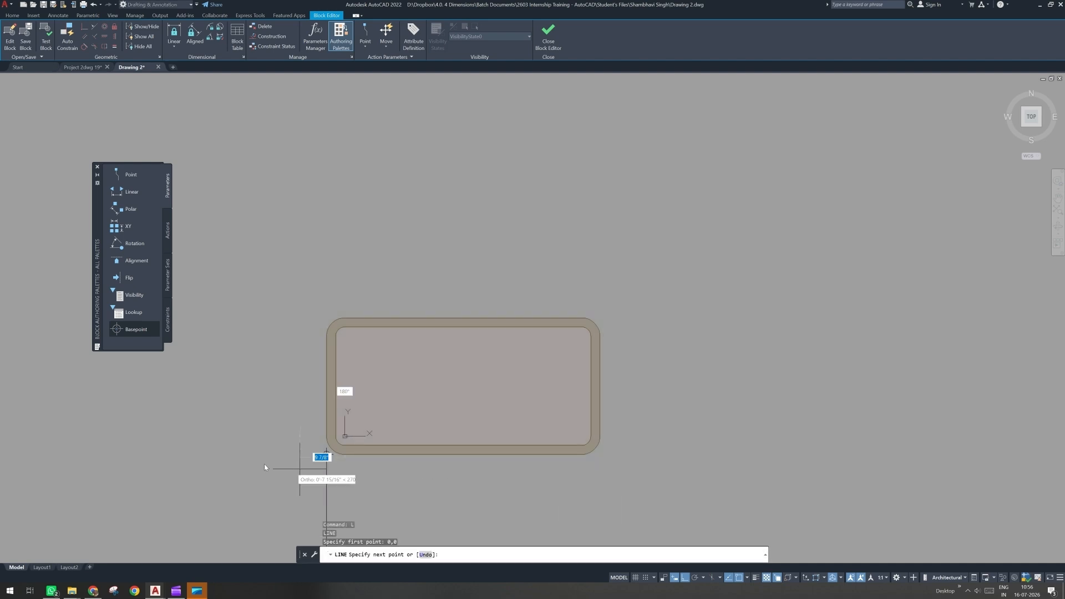
pyautogui.press('Escape')
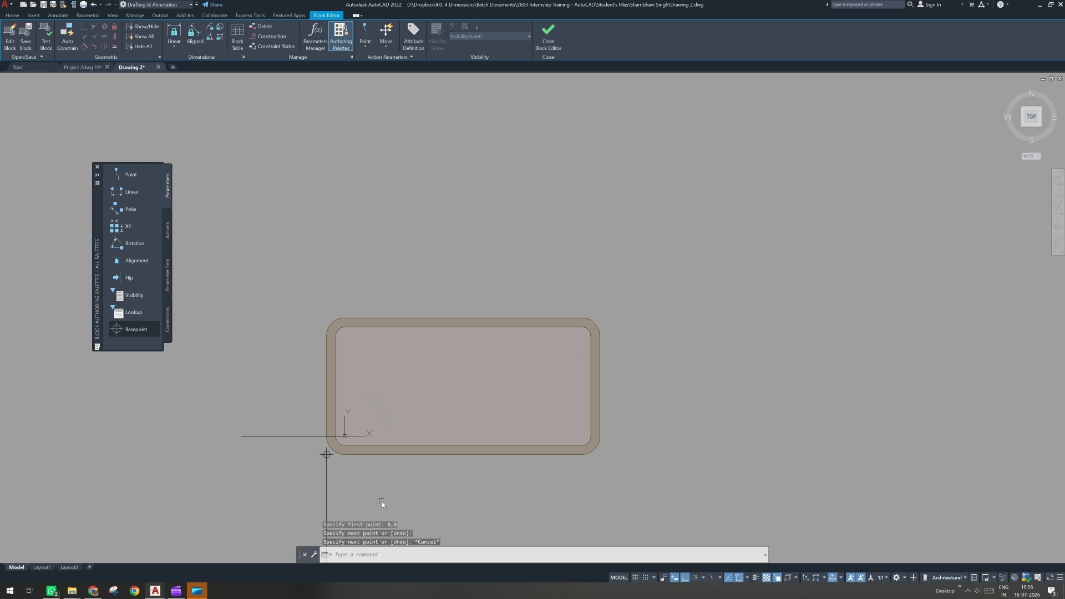
# Step: Move all objects of the block from the Basepoint marker at the table's lower-left corner to the origin
pyautogui.hotkey('ctrl', 'a')
pyautogui.write('m')
pyautogui.press('Return')
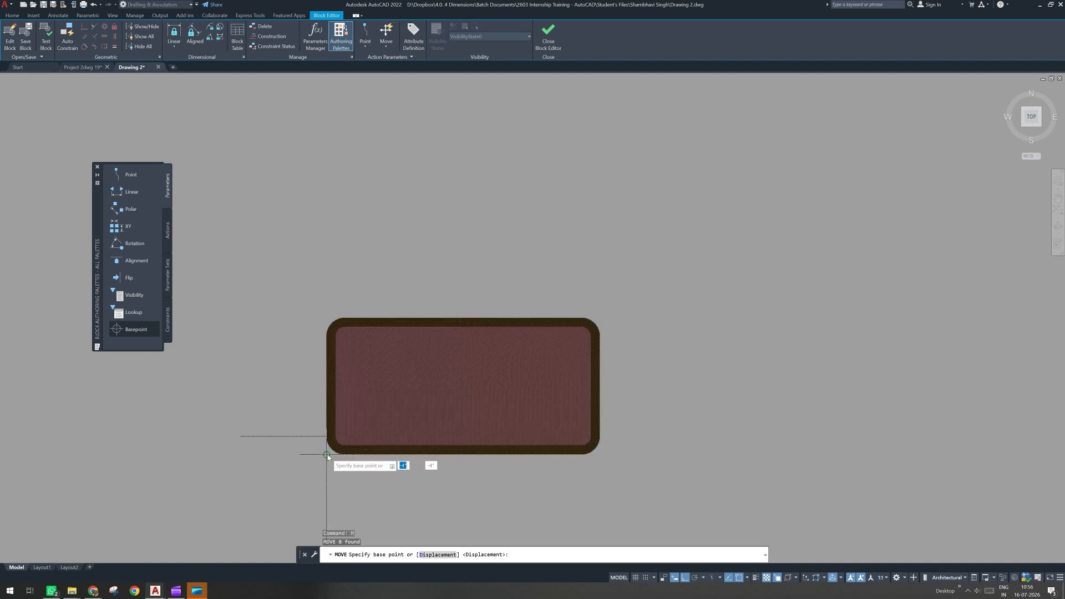
pyautogui.click(327, 455)
pyautogui.click(345, 439)
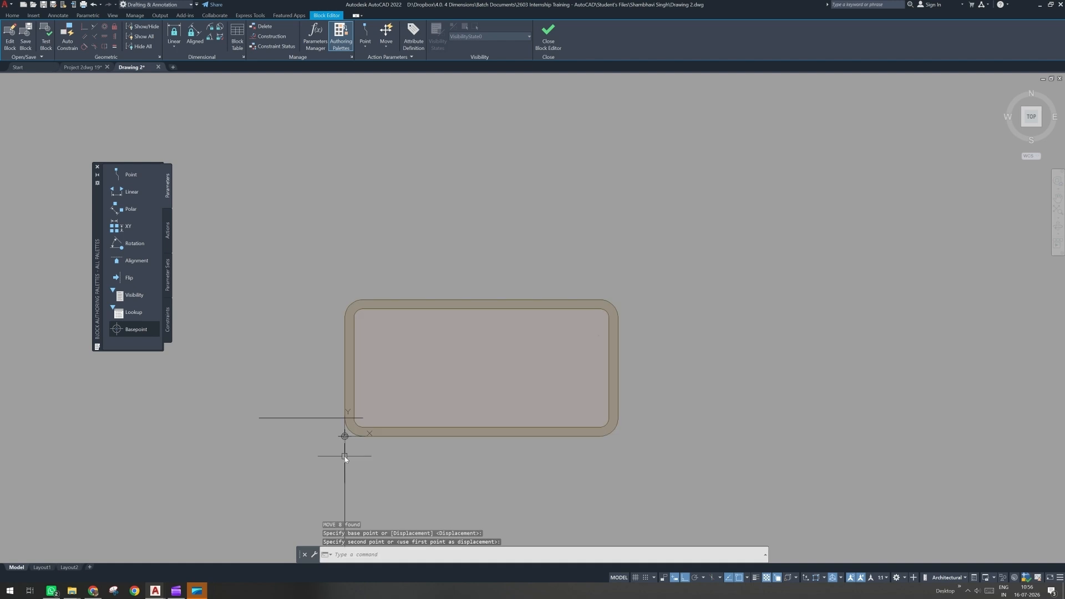
# Step: Delete the horizontal and vertical guide lines near the table's lower-left corner
pyautogui.click(328, 406)
pyautogui.click(301, 441)
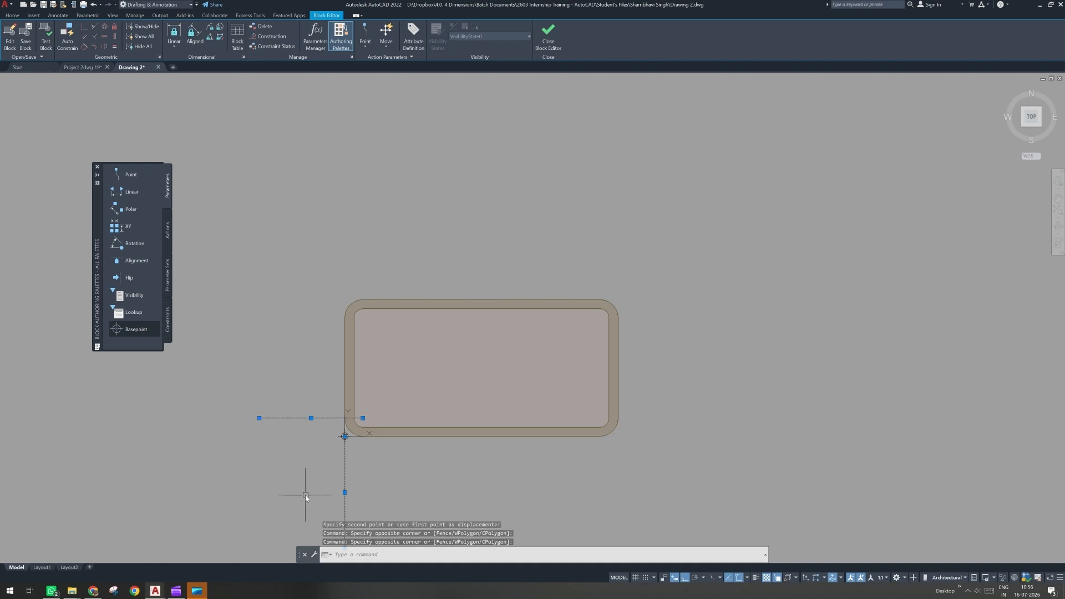
pyautogui.press('Delete')
pyautogui.scroll(4, 348, 448)
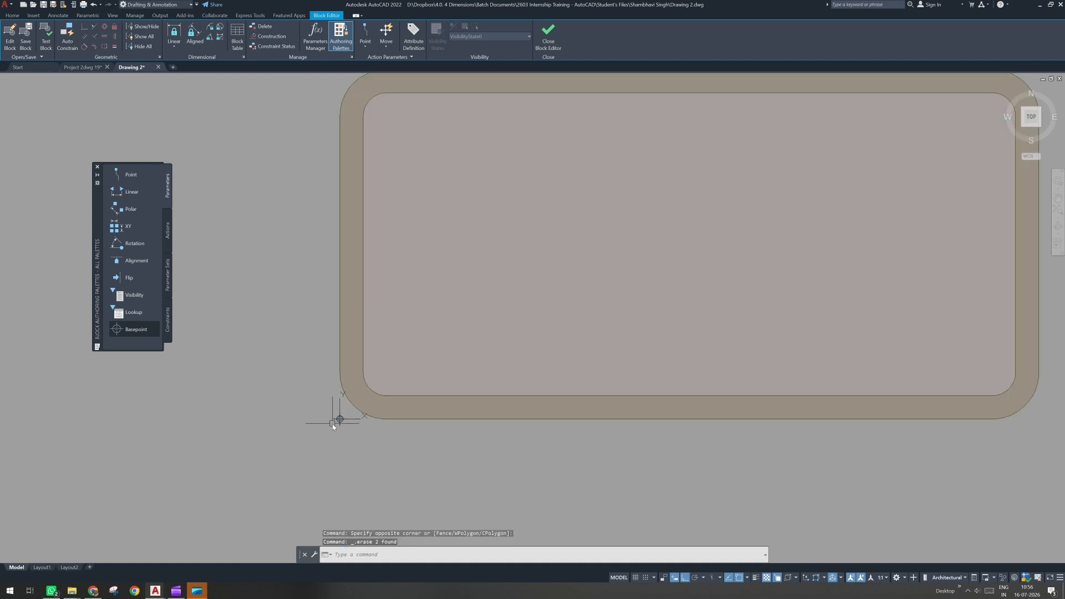
pyautogui.scroll(-4, 347, 435)
pyautogui.scroll(2, 393, 416)
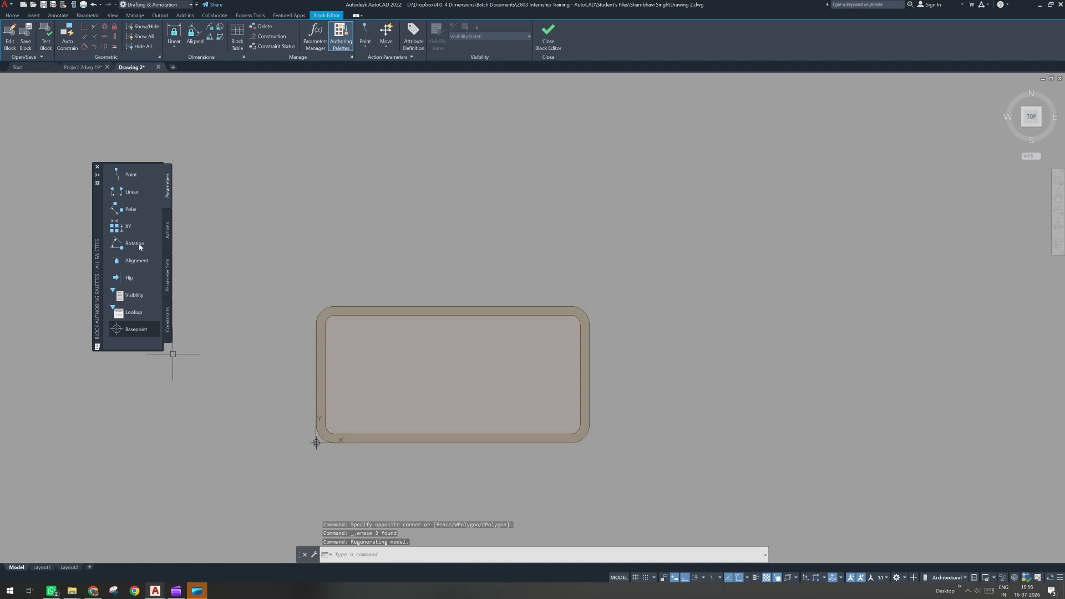
# Step: Add a Linear parameter across the table's width from left to right edge midpoint, with its label just below the middle
pyautogui.click(132, 192)
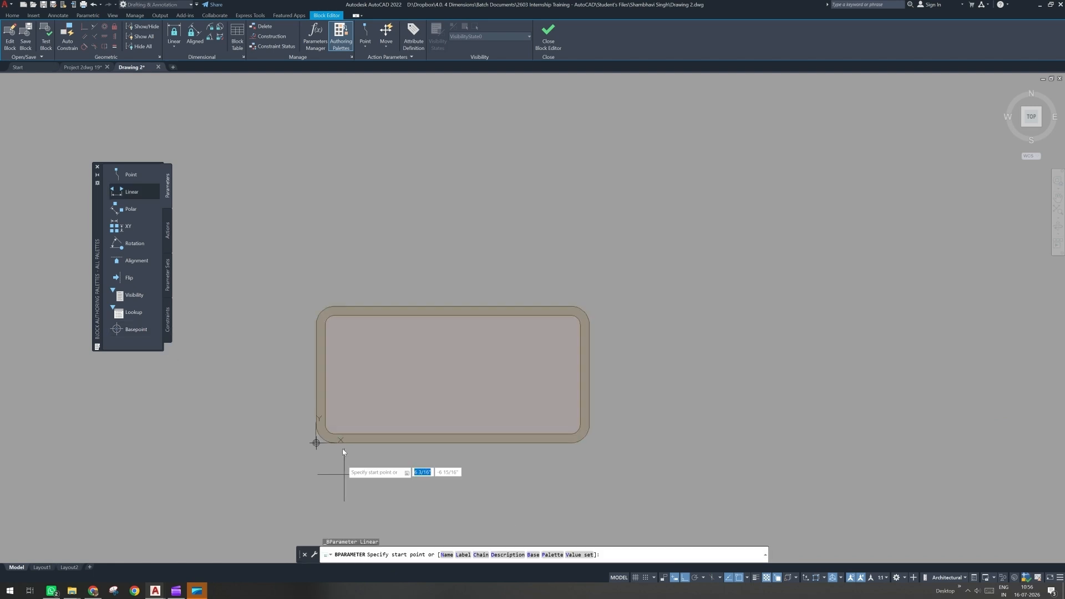
pyautogui.click(317, 375)
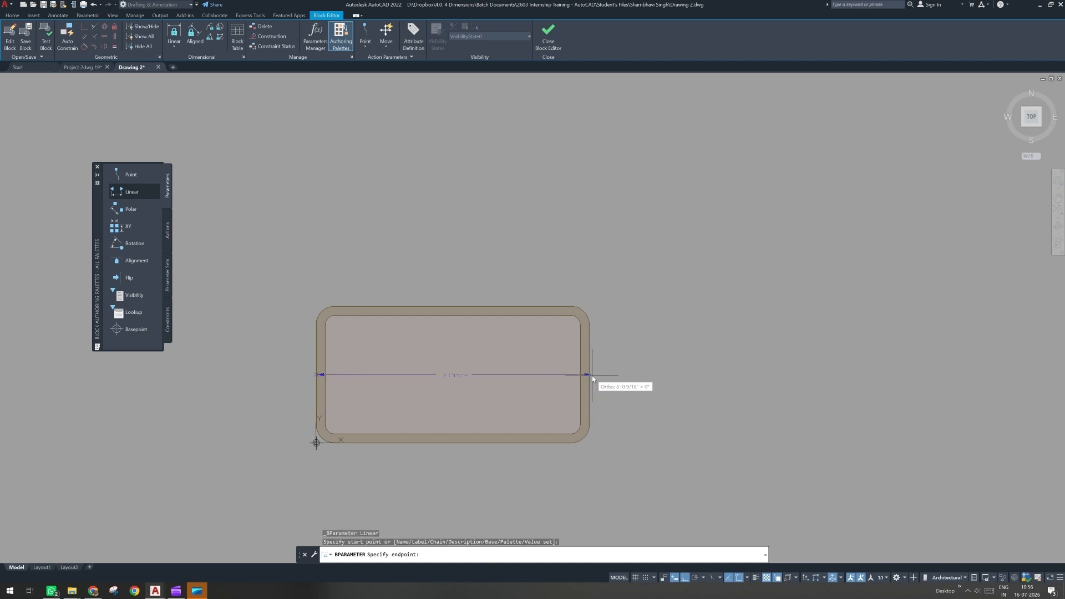
pyautogui.click(588, 375)
pyautogui.click(544, 388)
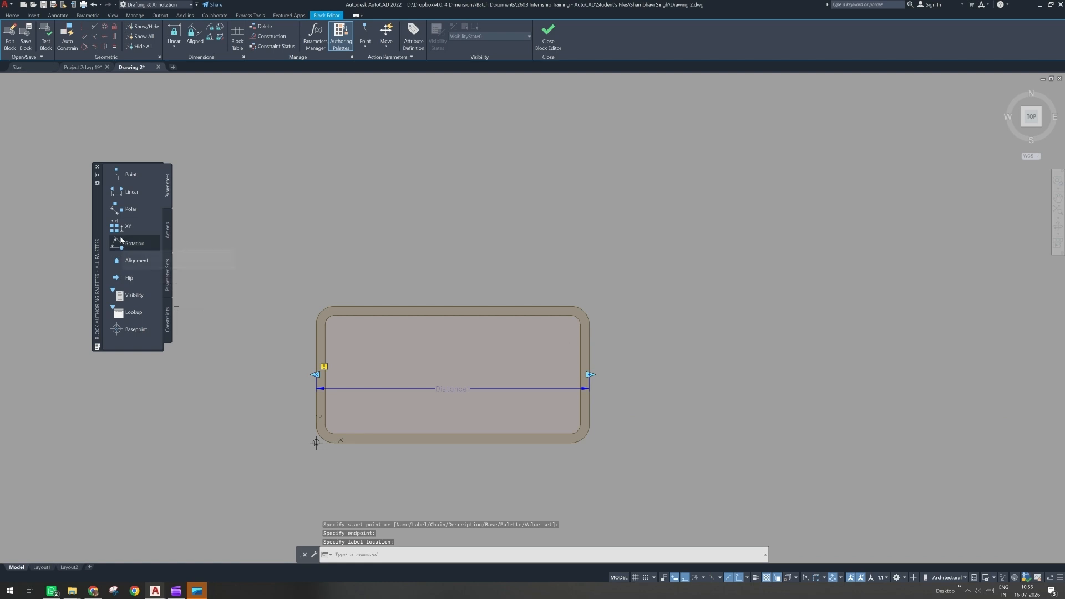
# Step: Add a Linear parameter across the table's depth from bottom to top edge, near its left side
pyautogui.click(131, 191)
pyautogui.click(373, 443)
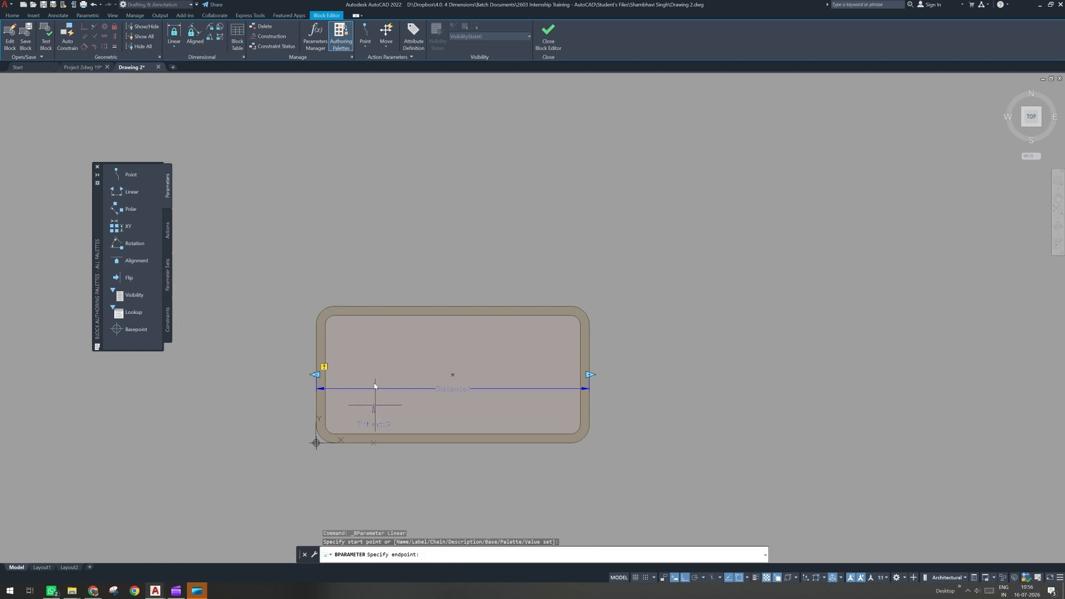
pyautogui.click(375, 307)
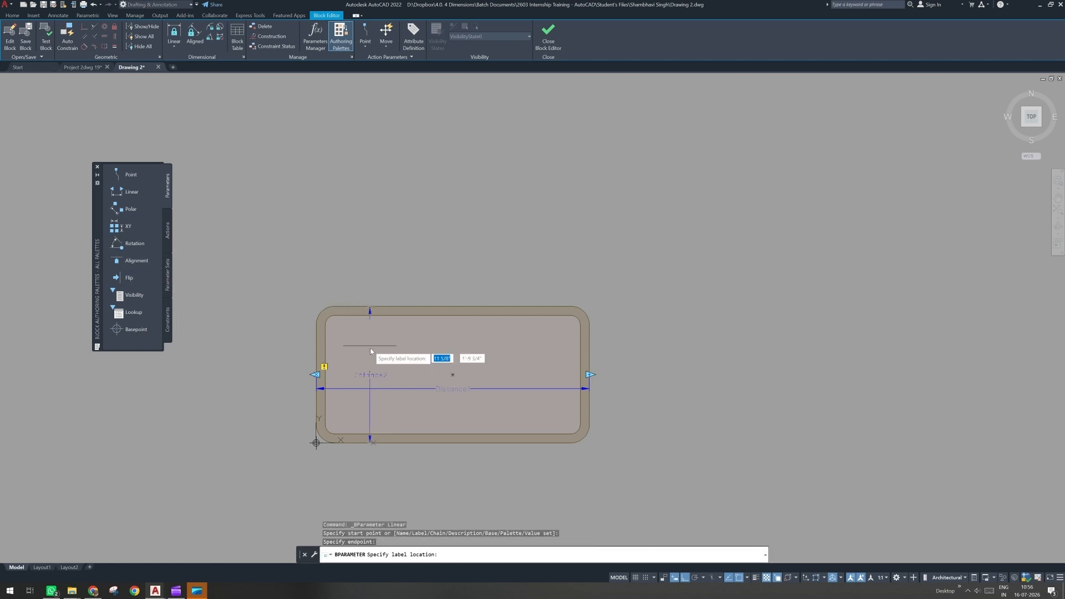
pyautogui.click(370, 348)
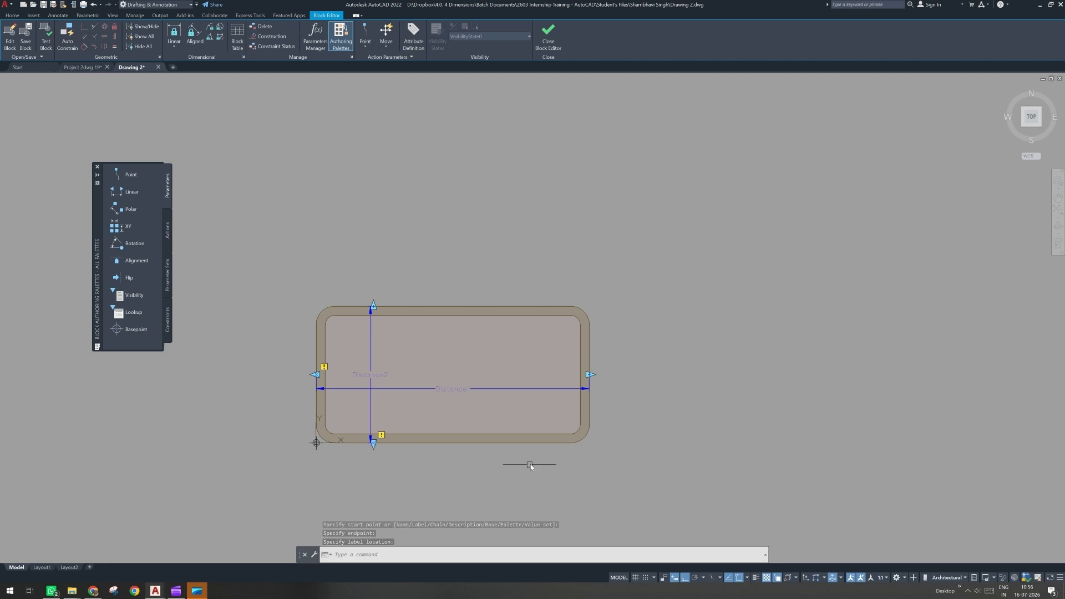
# Step: Add a Rotation parameter centred on the table's lower-left base point, with its radius along the bottom edge and default angle 0
pyautogui.click(131, 242)
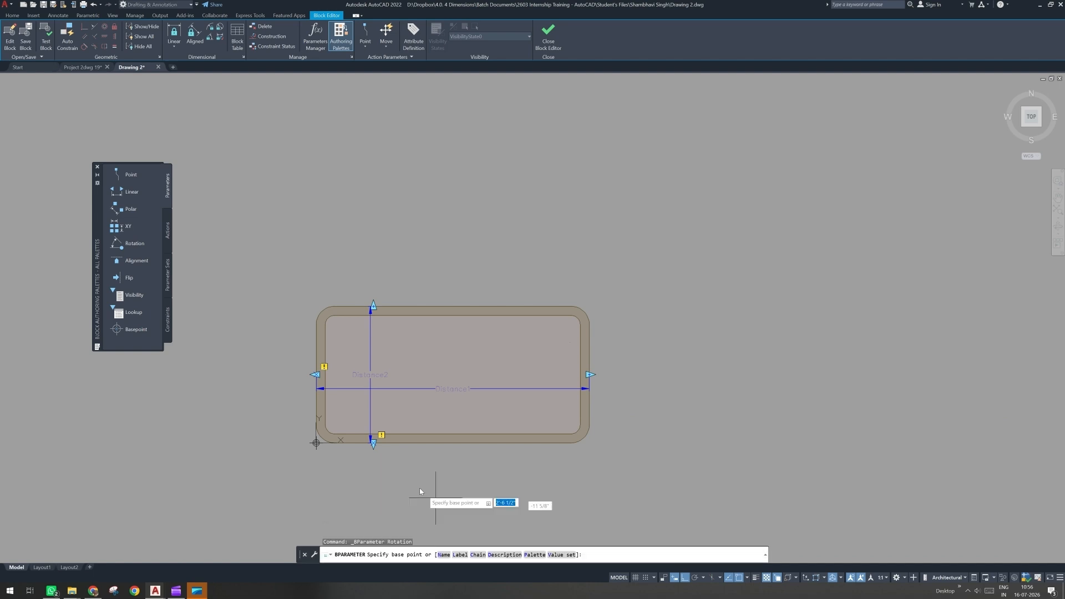
pyautogui.click(316, 443)
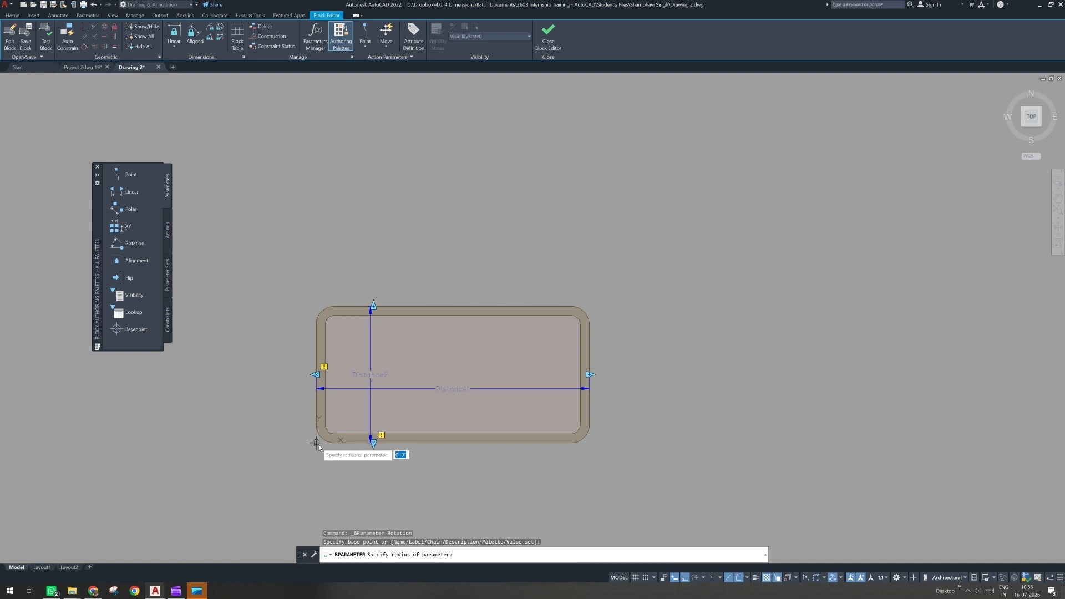
pyautogui.click(453, 444)
pyautogui.press('Return')
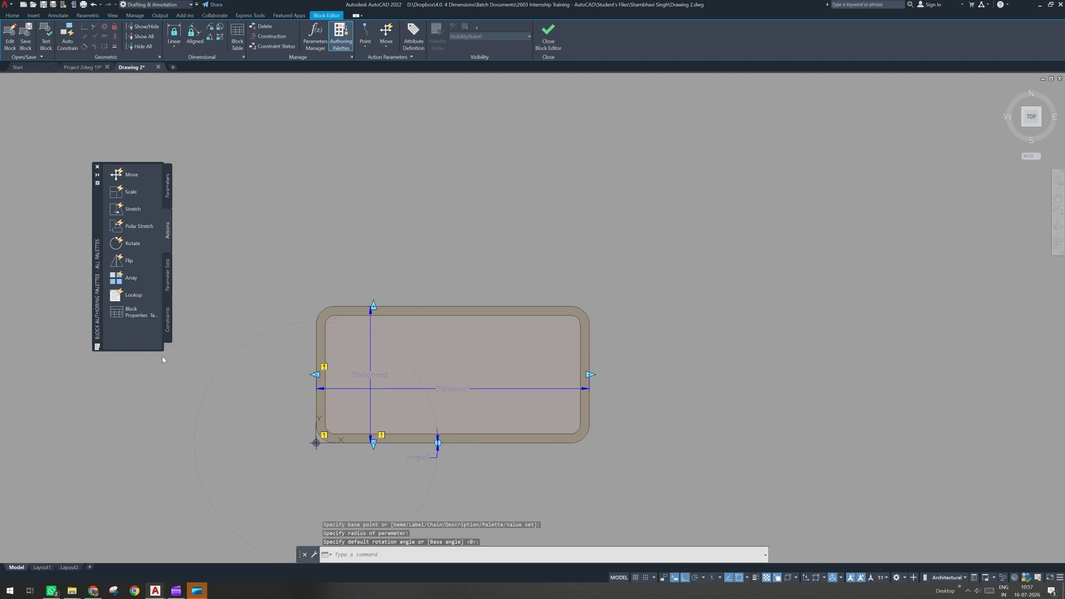
# Step: Add a Stretch action to the right end of the width parameter, framing the table's right part and including the table objects crossing it
pyautogui.click(167, 231)
pyautogui.click(132, 209)
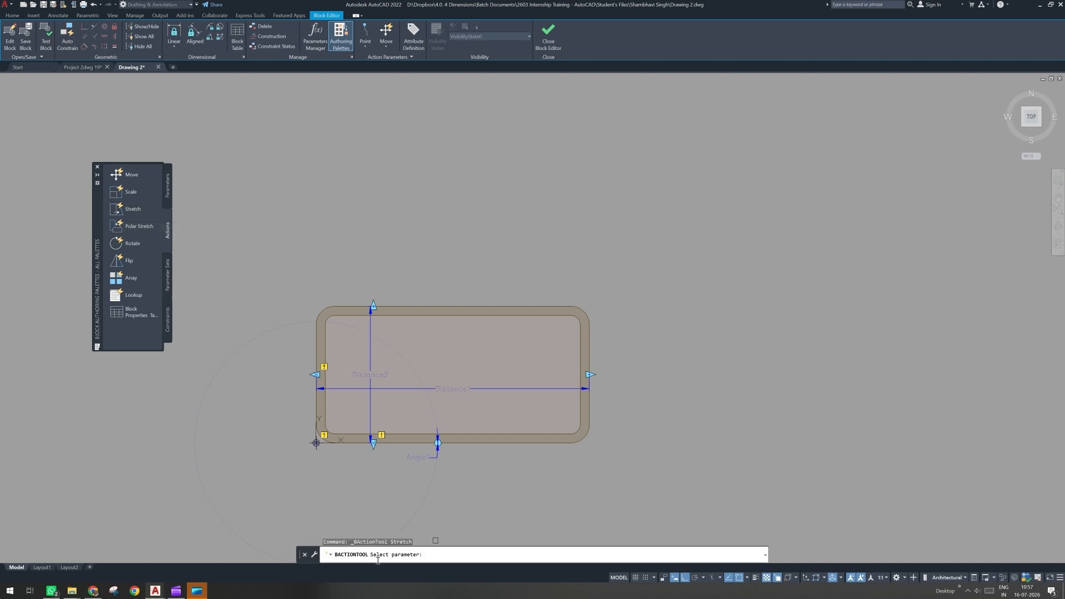
pyautogui.click(574, 392)
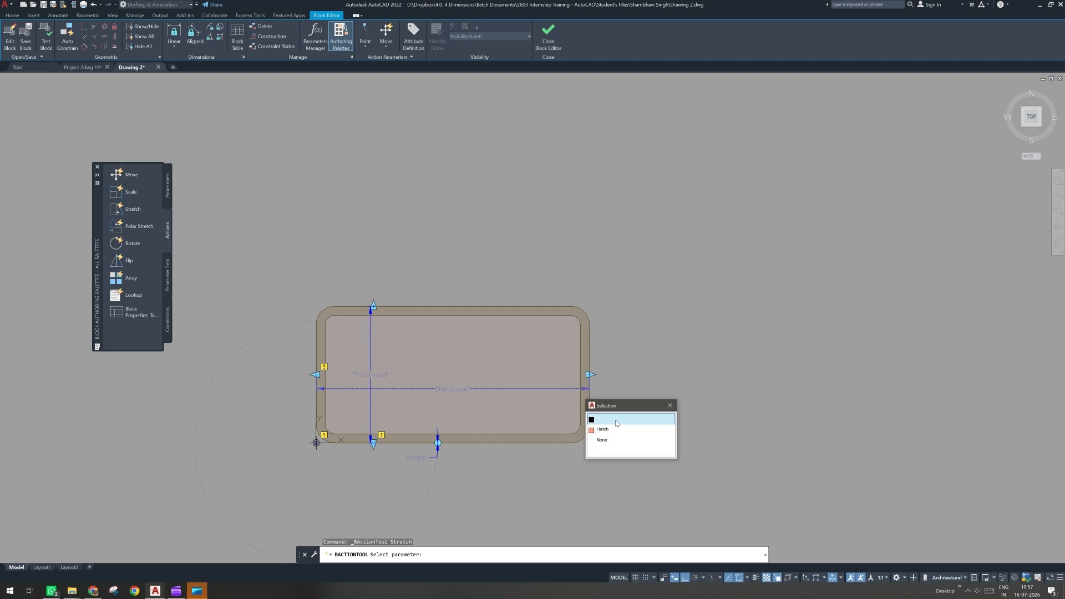
pyautogui.click(617, 424)
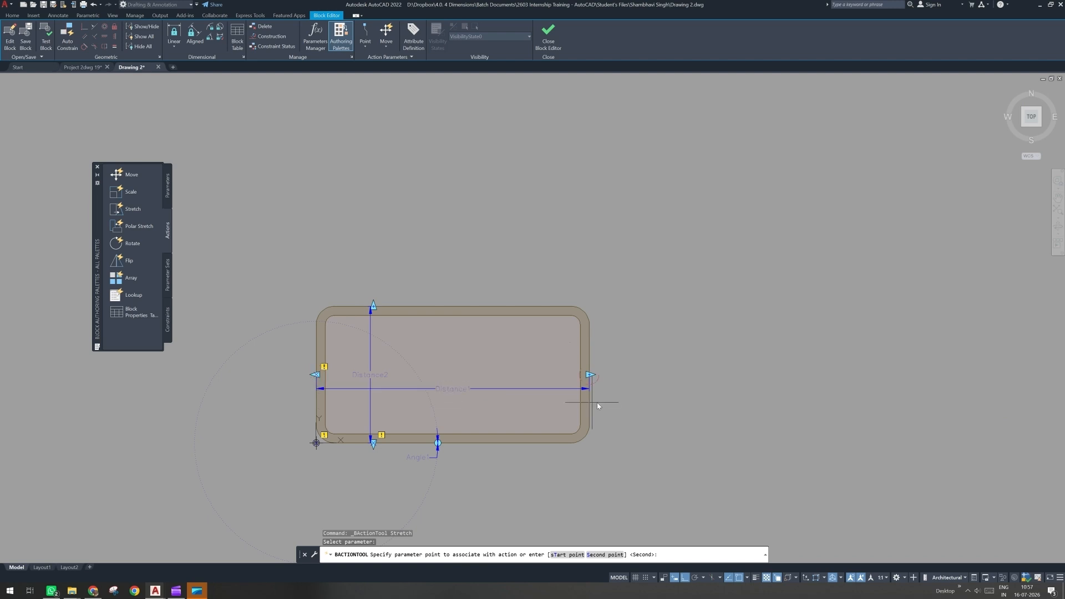
pyautogui.click(588, 386)
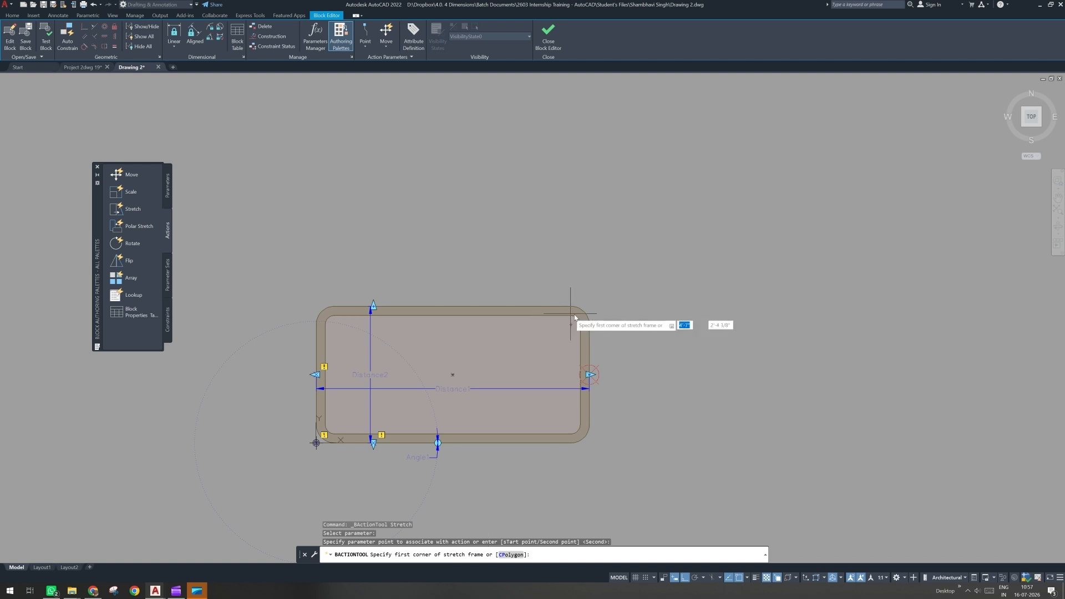
pyautogui.click(661, 258)
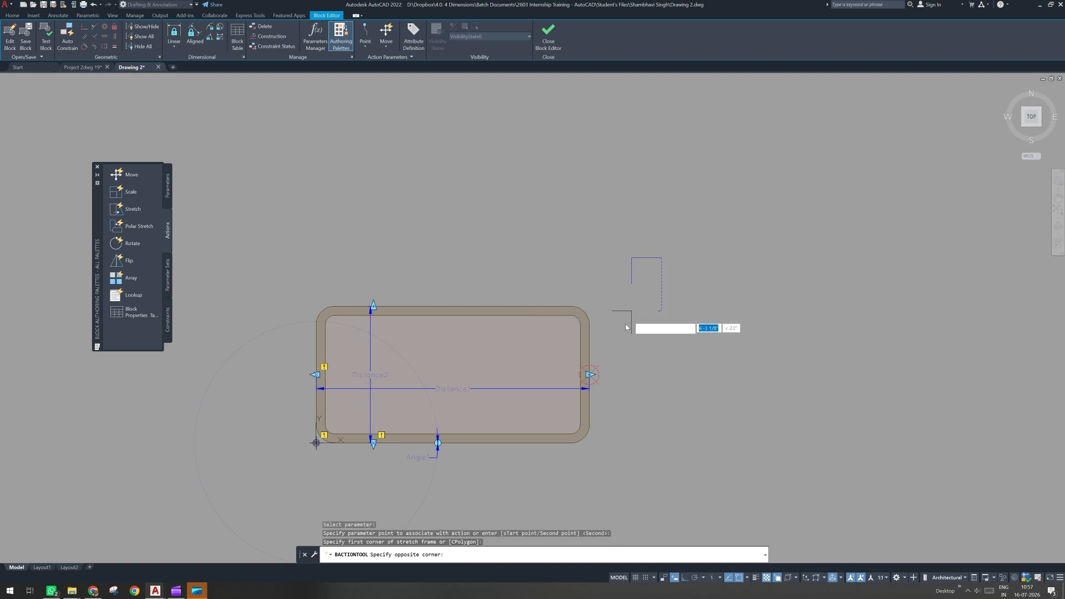
pyautogui.click(491, 480)
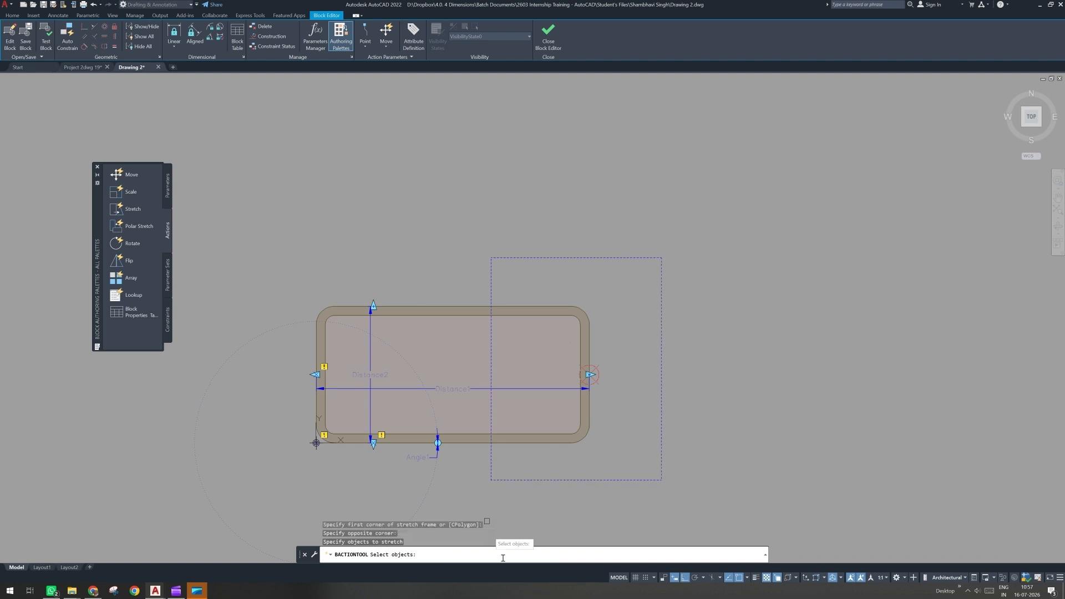
pyautogui.click(641, 274)
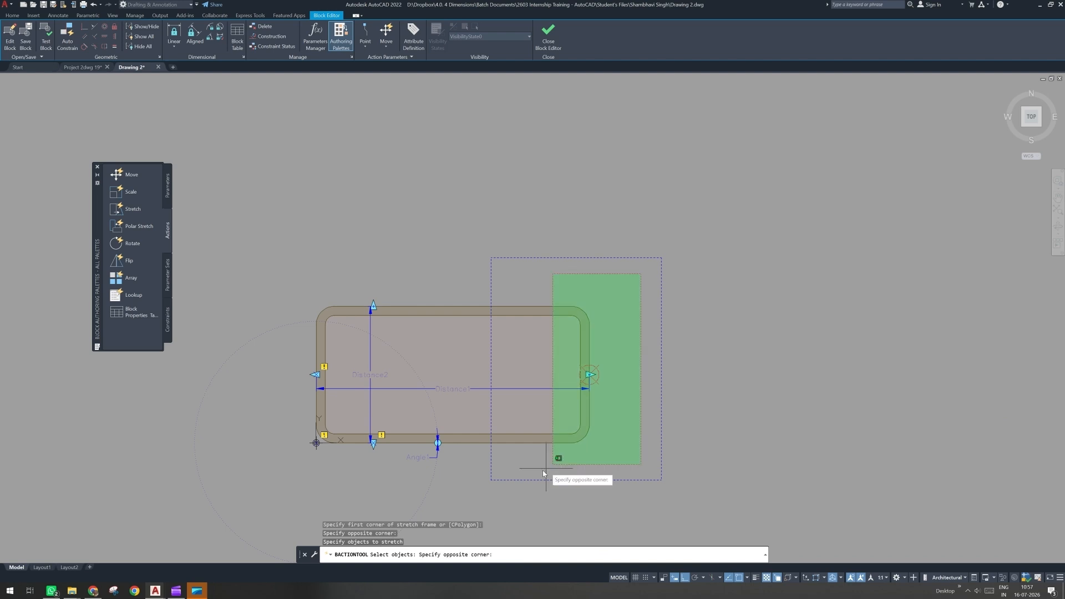
pyautogui.click(508, 469)
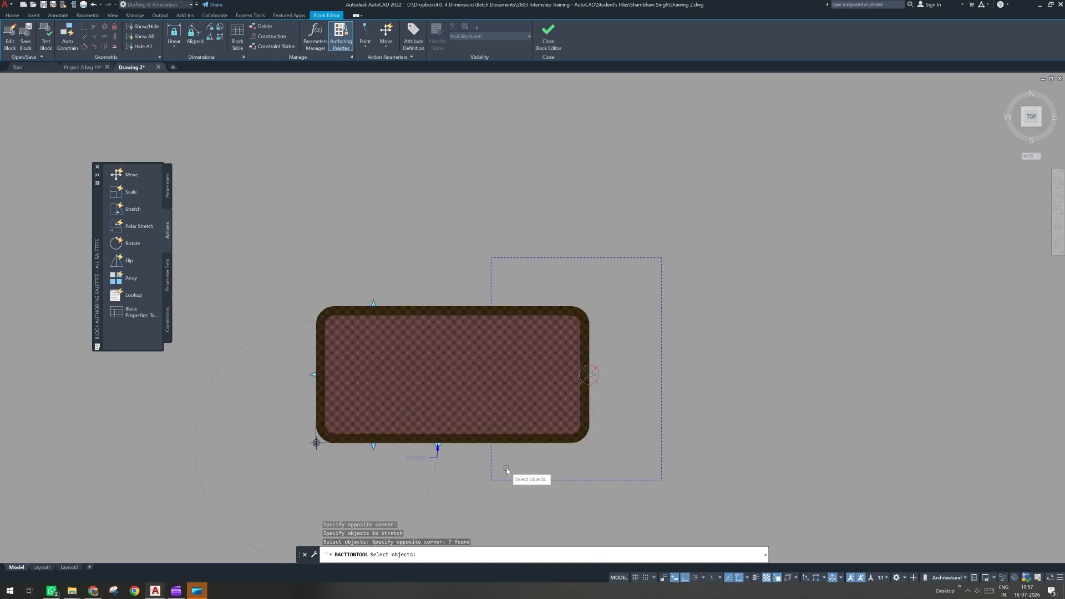
pyautogui.press('Return')
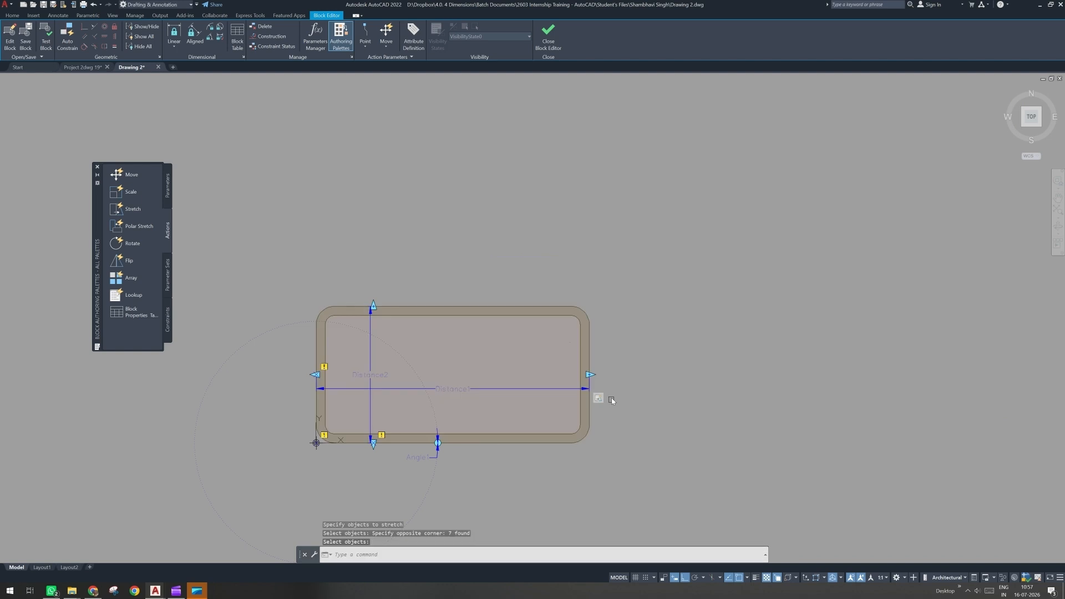
# Step: Add a Stretch action to the upper end of the depth parameter, framing the table's upper half and including the table objects crossing it
pyautogui.click(118, 209)
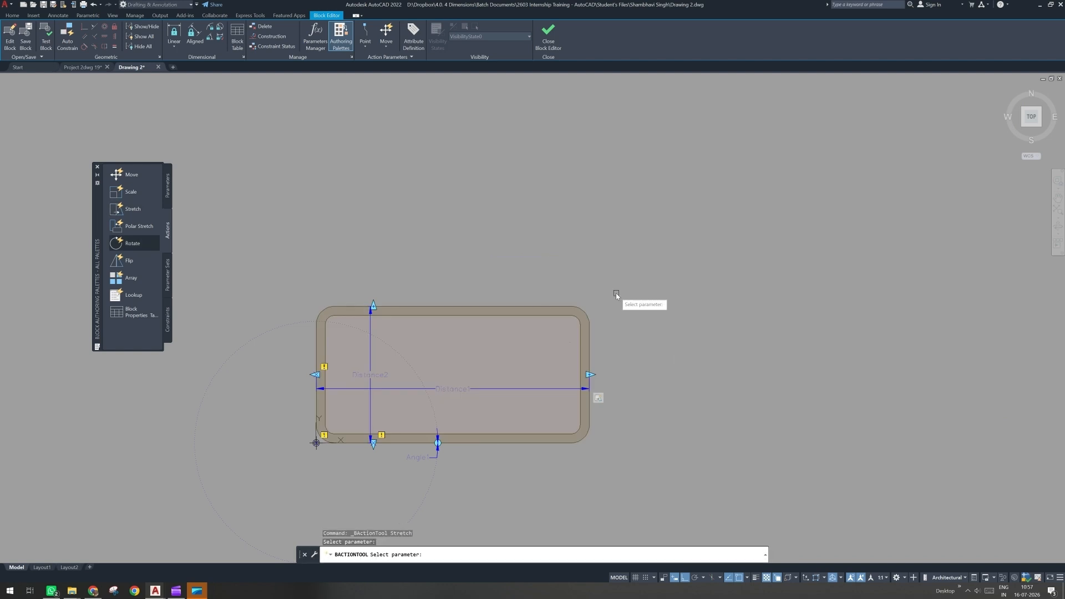
pyautogui.click(371, 332)
pyautogui.click(401, 355)
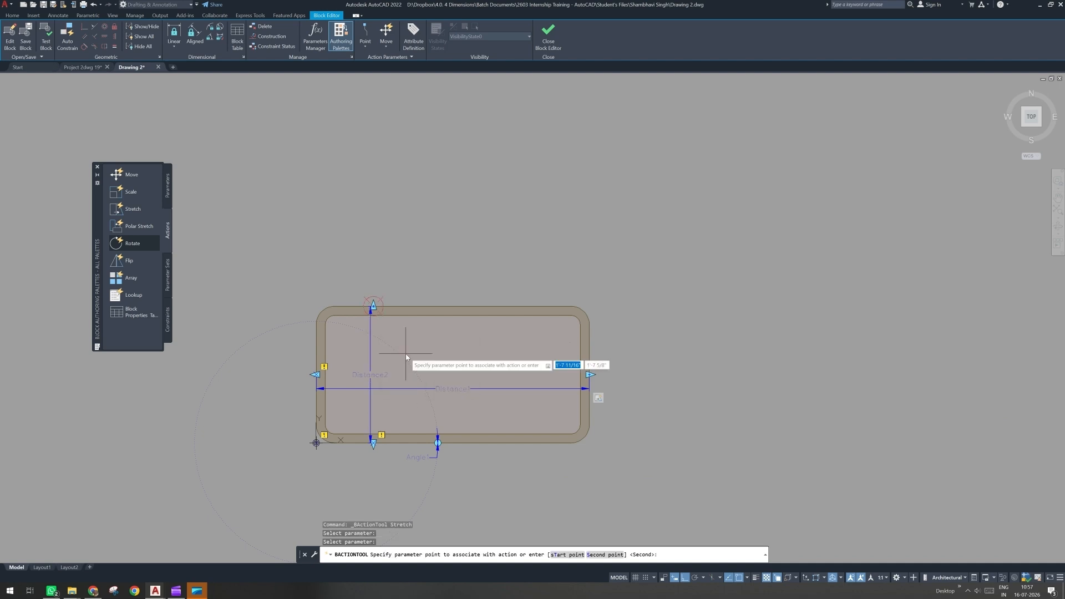
pyautogui.click(373, 305)
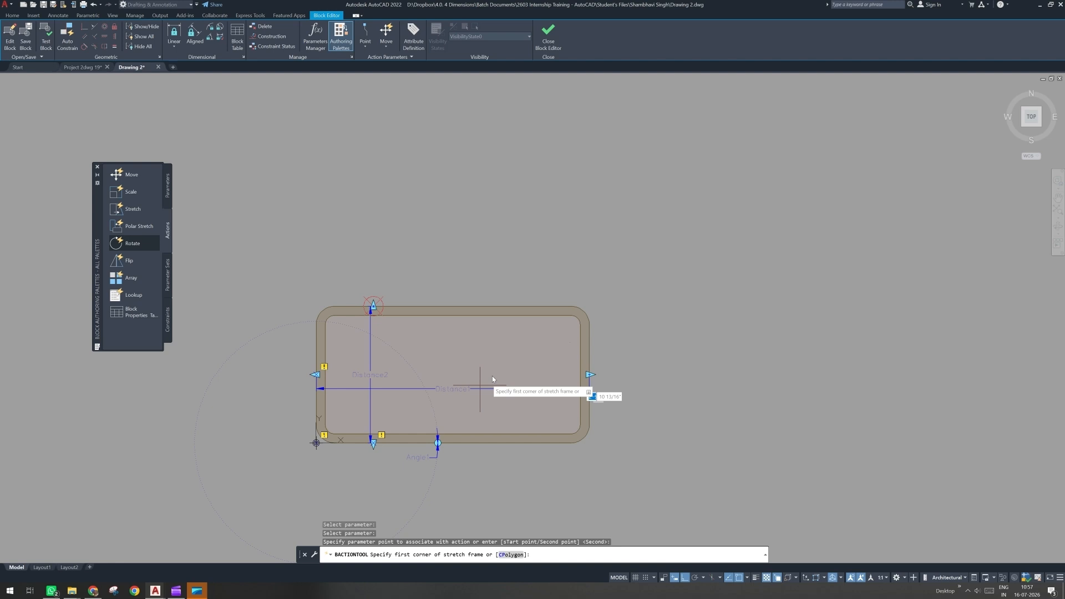
pyautogui.click(491, 375)
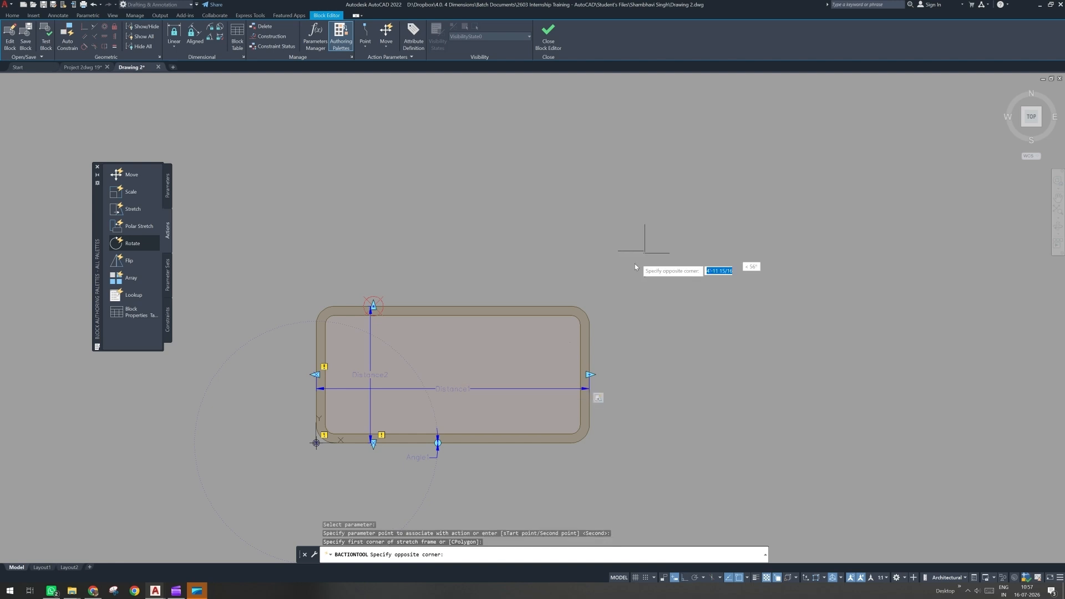
pyautogui.click(249, 364)
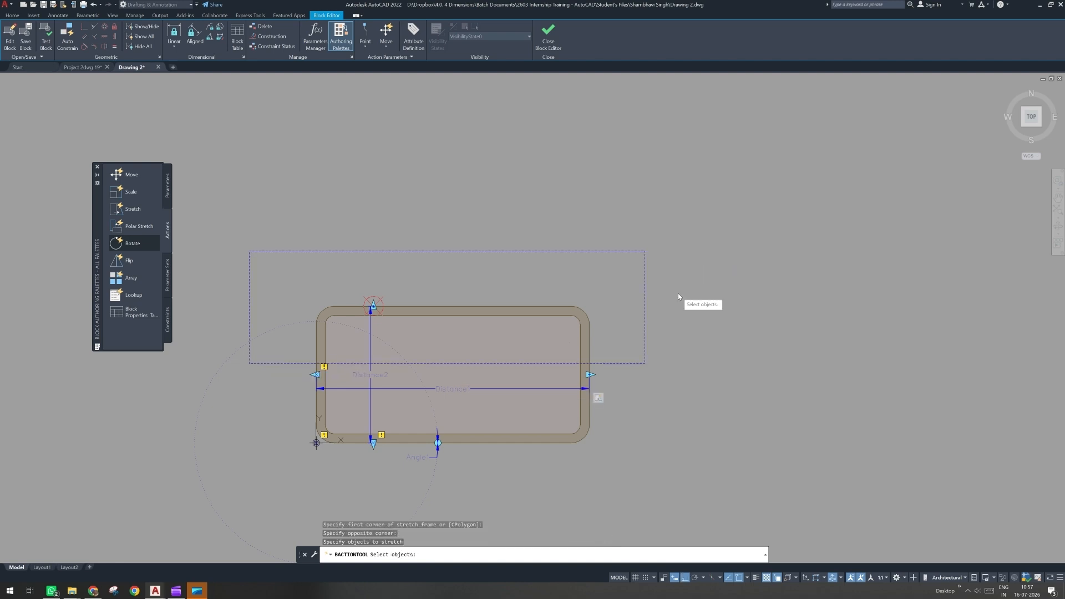
pyautogui.click(631, 262)
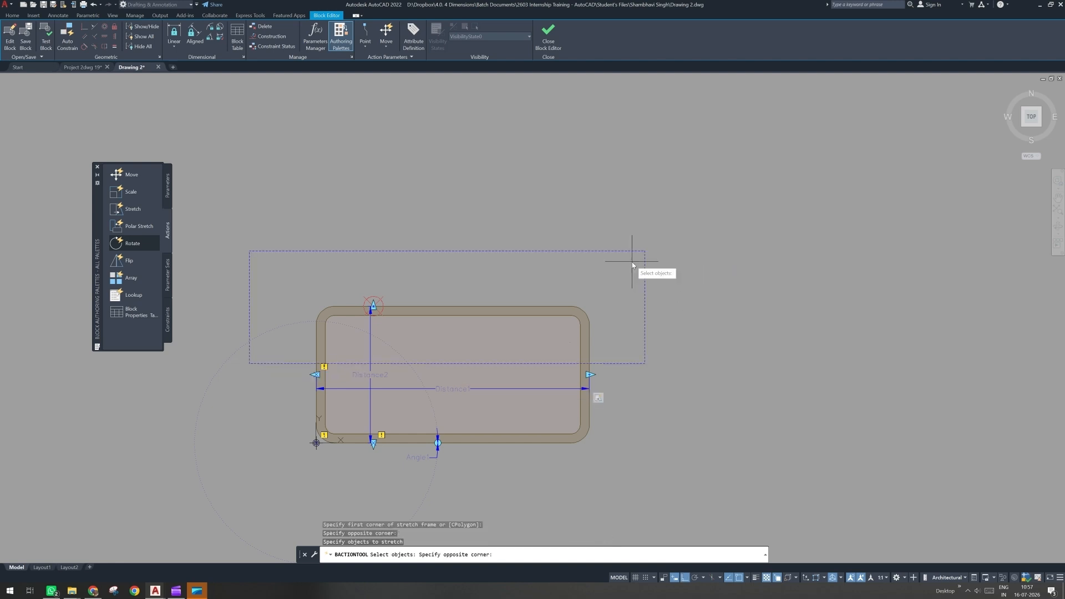
pyautogui.click(289, 349)
pyautogui.press('Return')
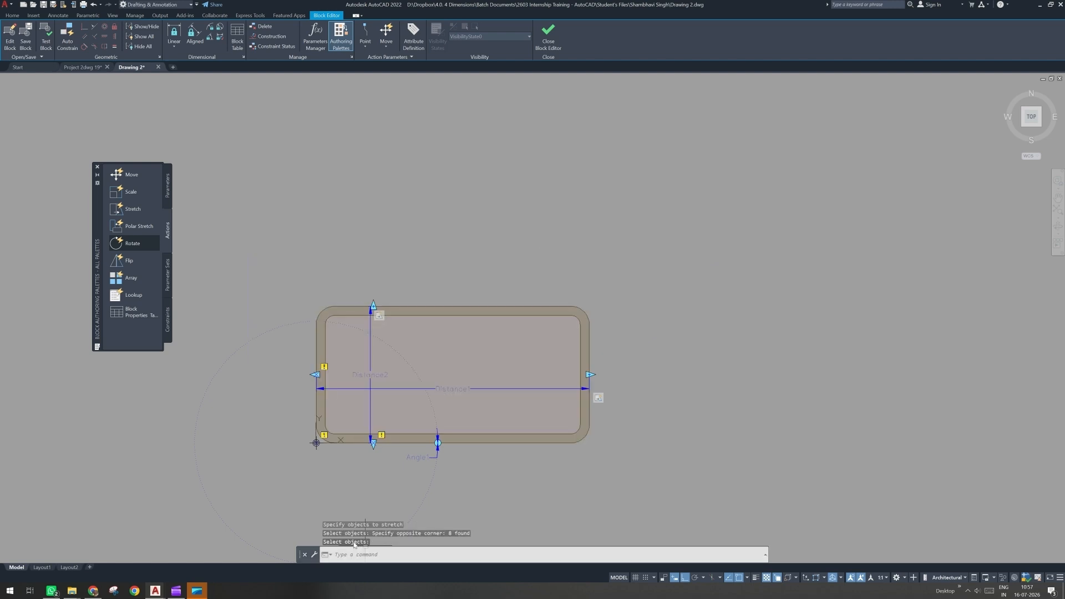
# Step: Add a Rotate action to the Rotation parameter, applied to the whole table and all its parameters
pyautogui.click(126, 243)
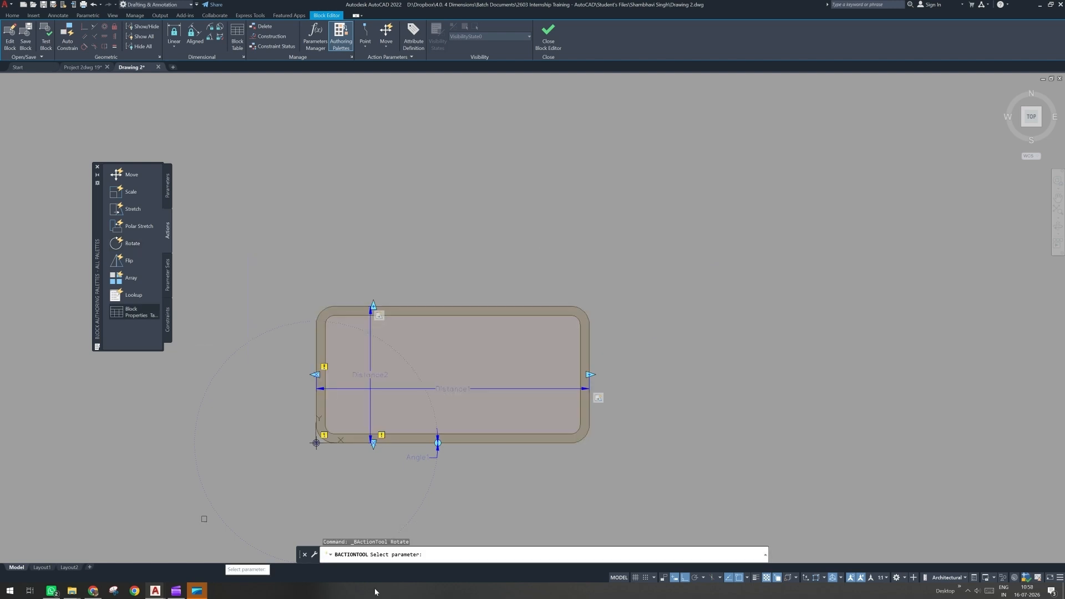
pyautogui.click(422, 457)
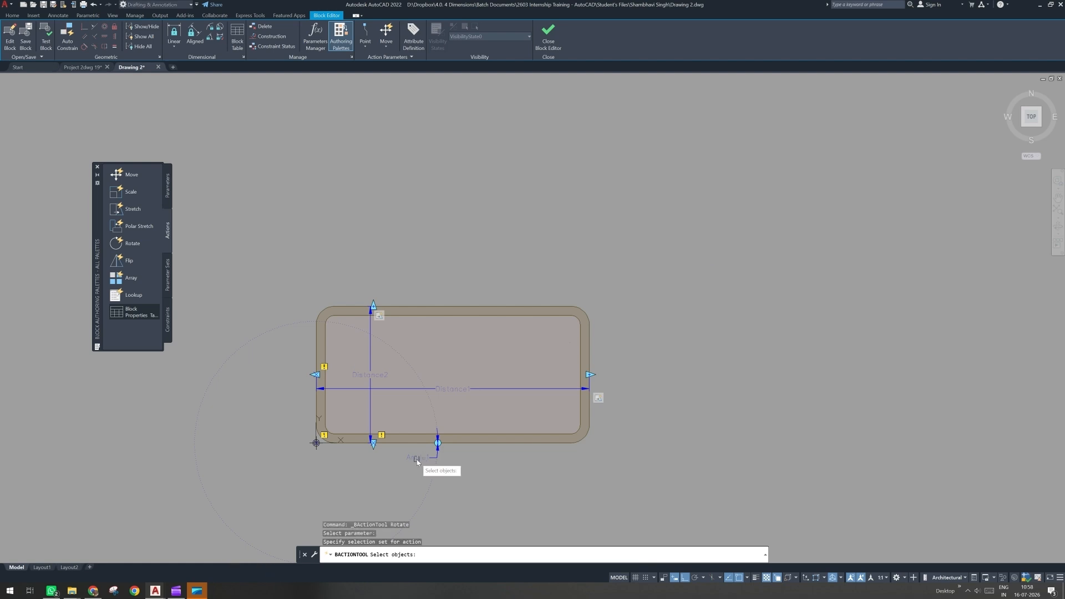
pyautogui.click(692, 255)
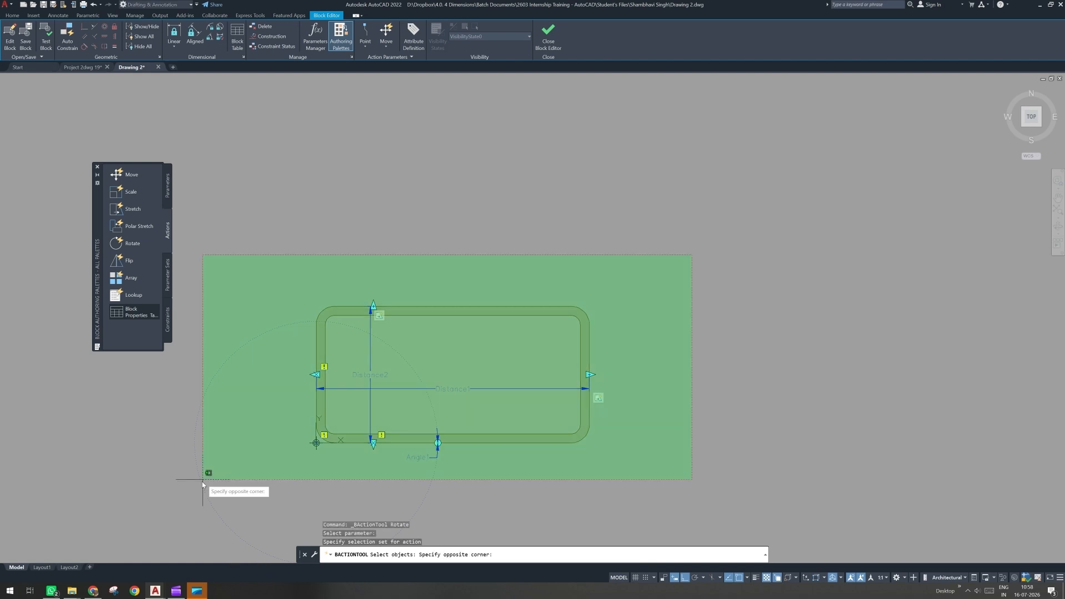
pyautogui.click(199, 491)
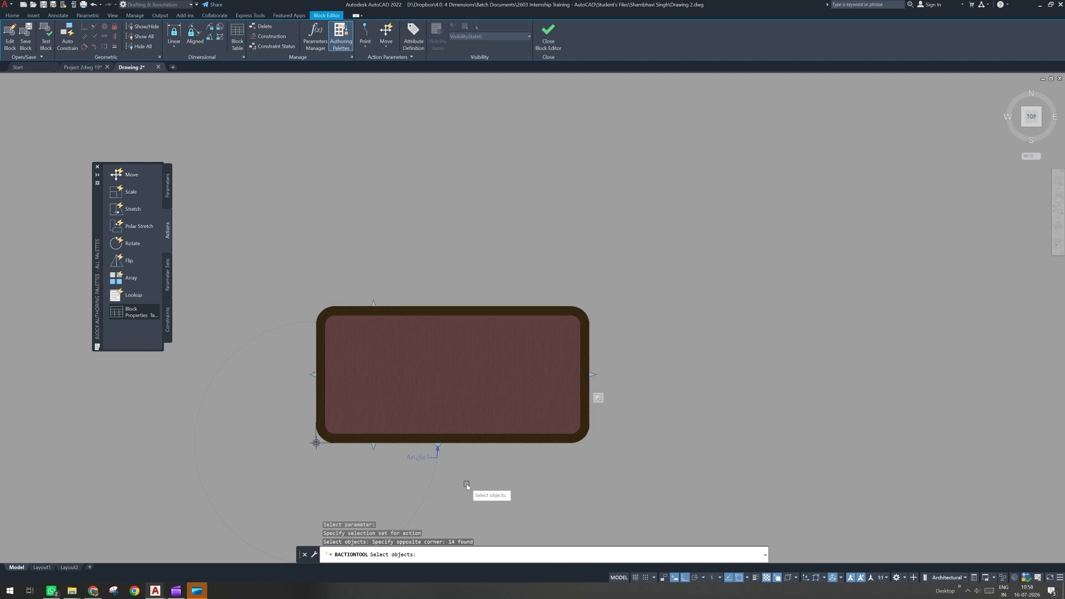
pyautogui.press('Return')
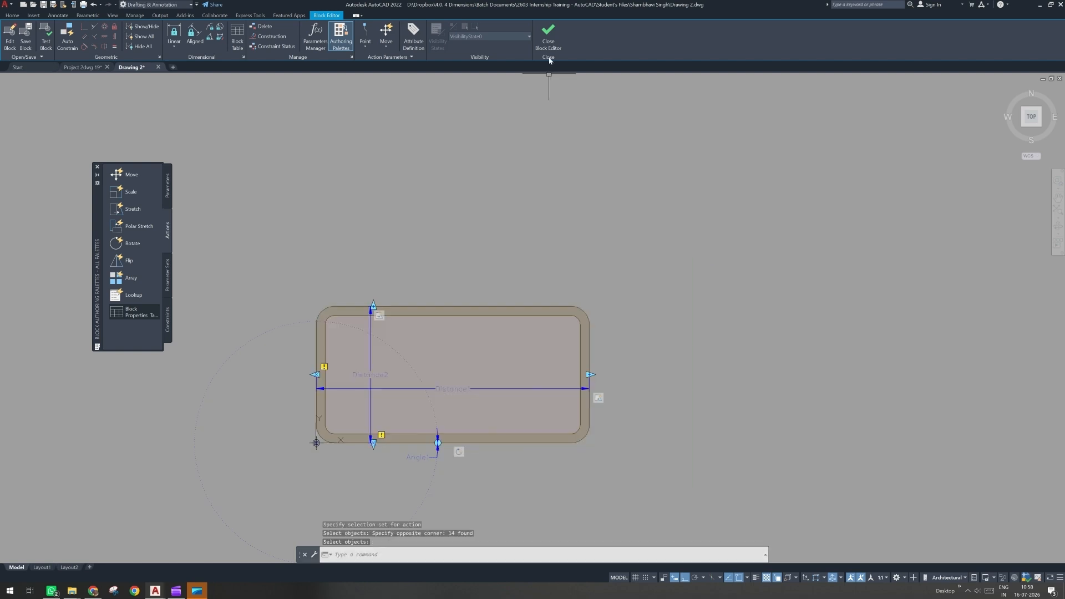
# Step: Close the block editor with the changes saved to Centre Table, and move the table by its base point to the left end of the 5' dimension
pyautogui.click(548, 36)
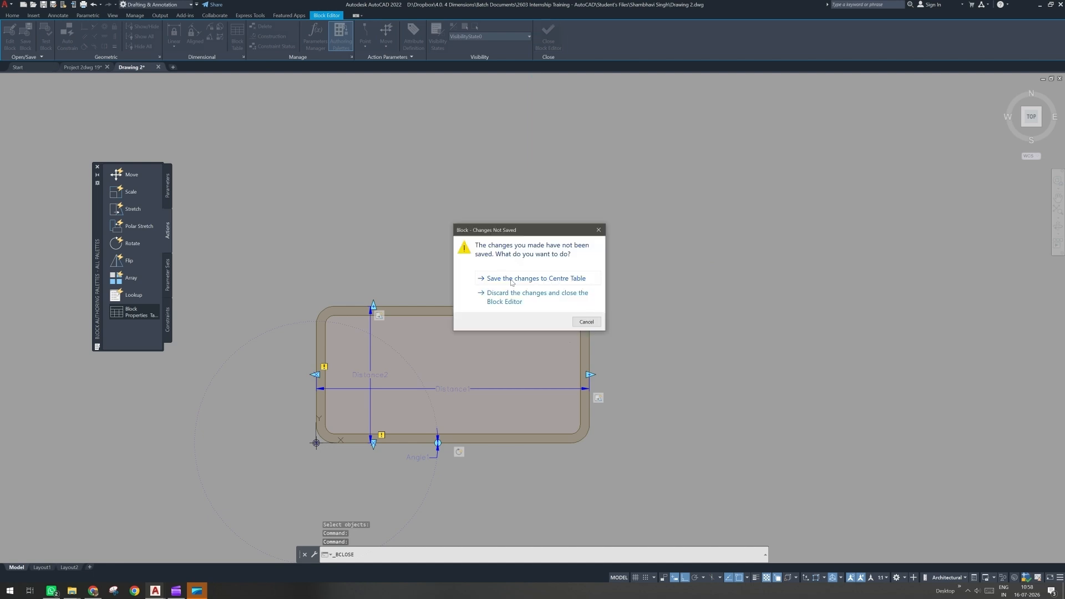
pyautogui.click(512, 279)
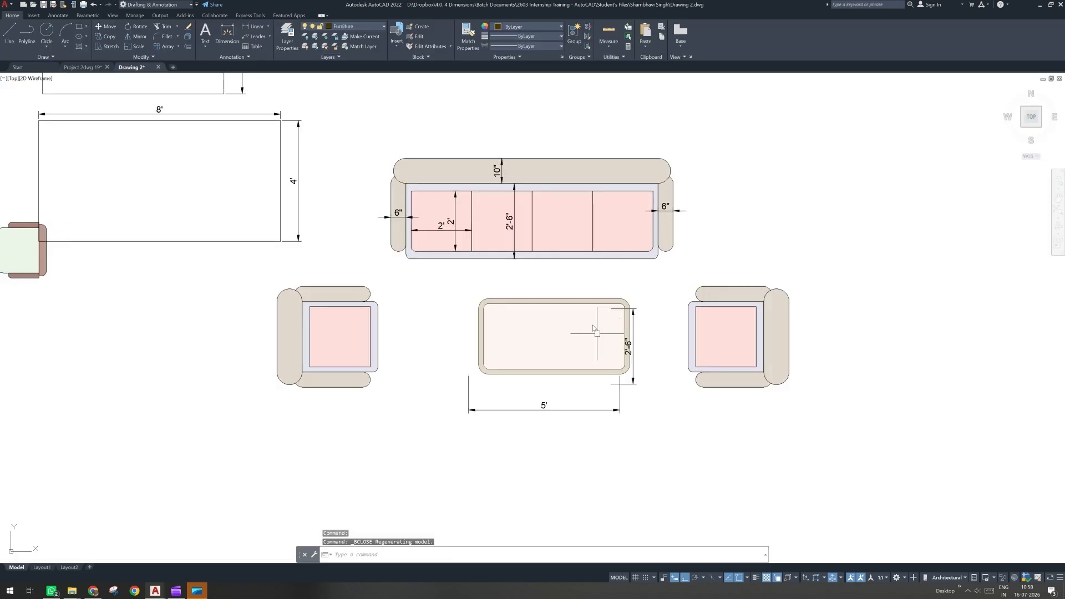
pyautogui.click(560, 376)
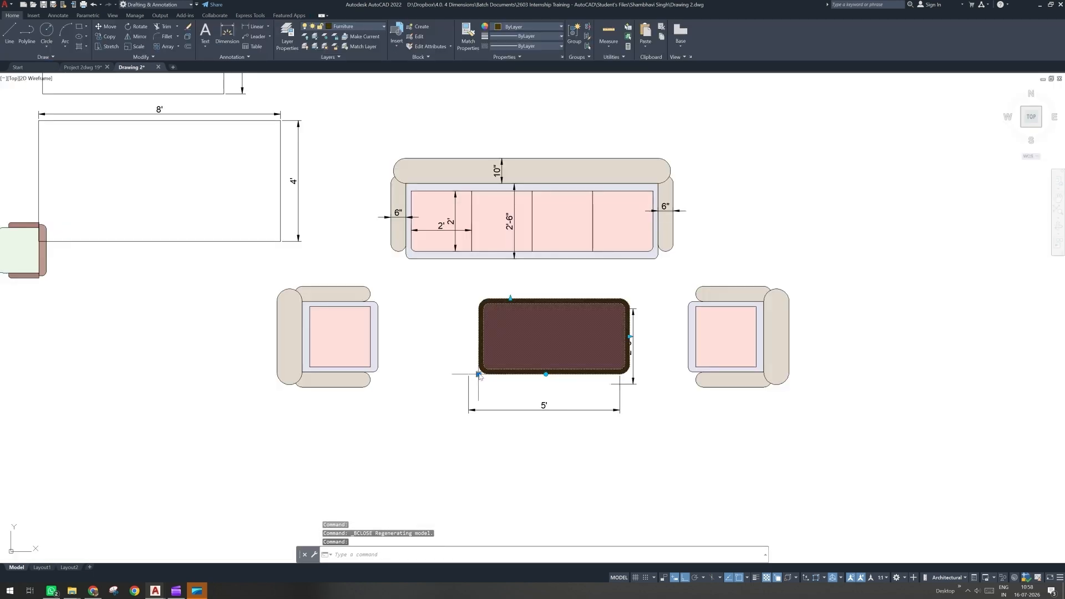
pyautogui.click(479, 375)
pyautogui.press('Escape')
pyautogui.press('Escape')
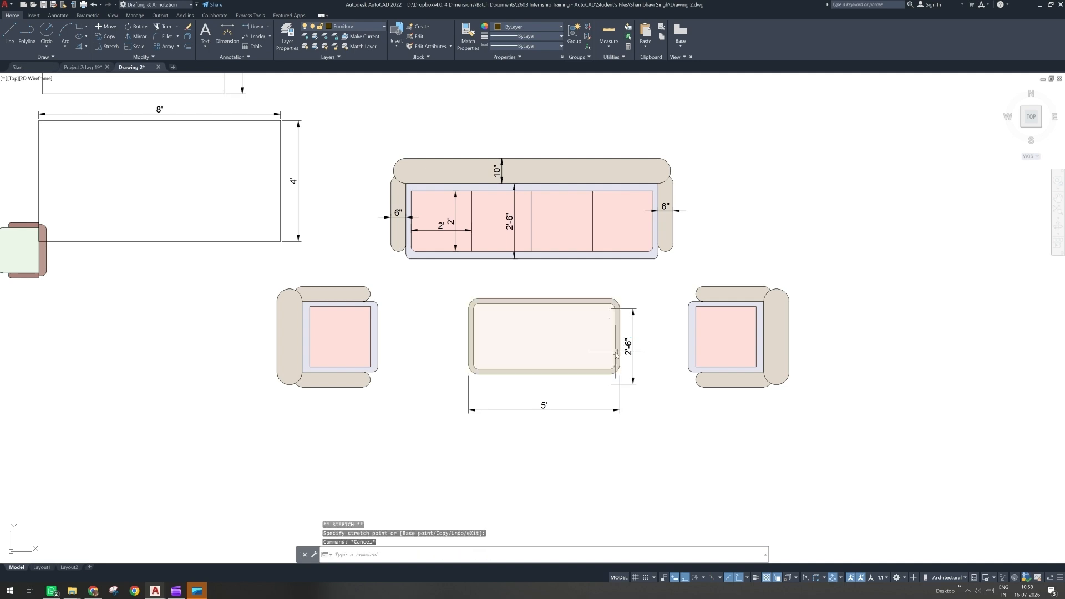
# Step: Test the width stretch by narrowing the table from its right edge and widening it again to about 4'-4 1/4"
pyautogui.click(621, 343)
pyautogui.click(621, 338)
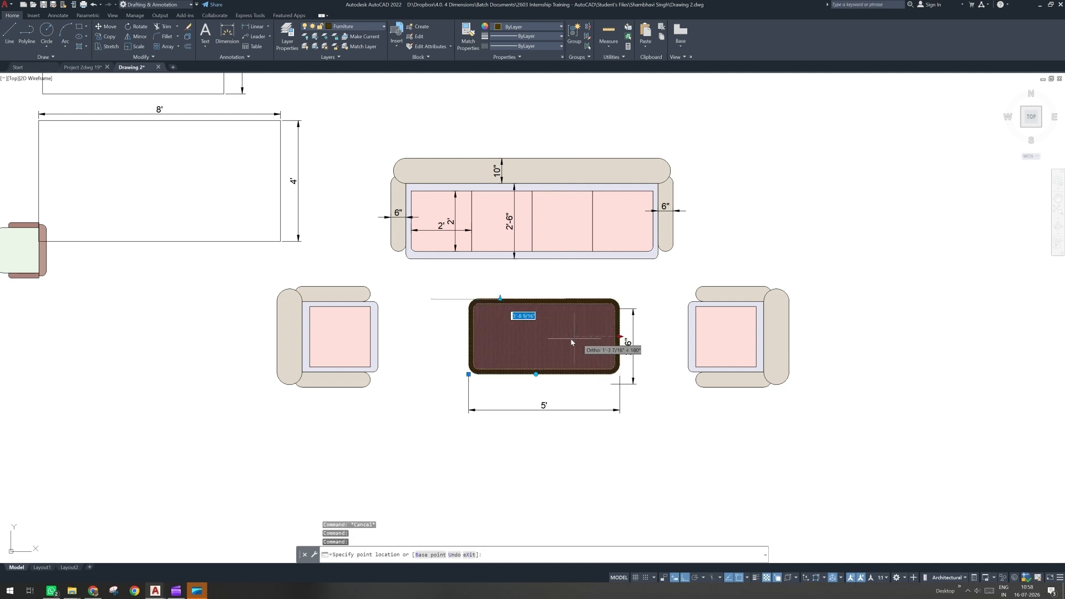
pyautogui.click(571, 342)
pyautogui.scroll(2, 572, 343)
pyautogui.press('Escape')
pyautogui.scroll(2, 572, 342)
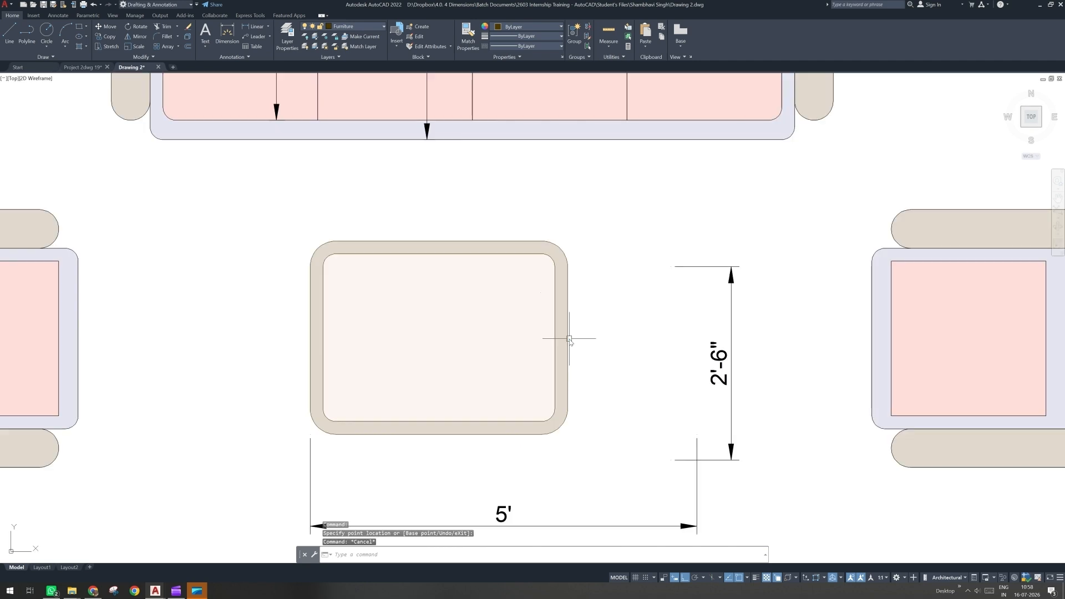
pyautogui.click(569, 339)
pyautogui.click(567, 338)
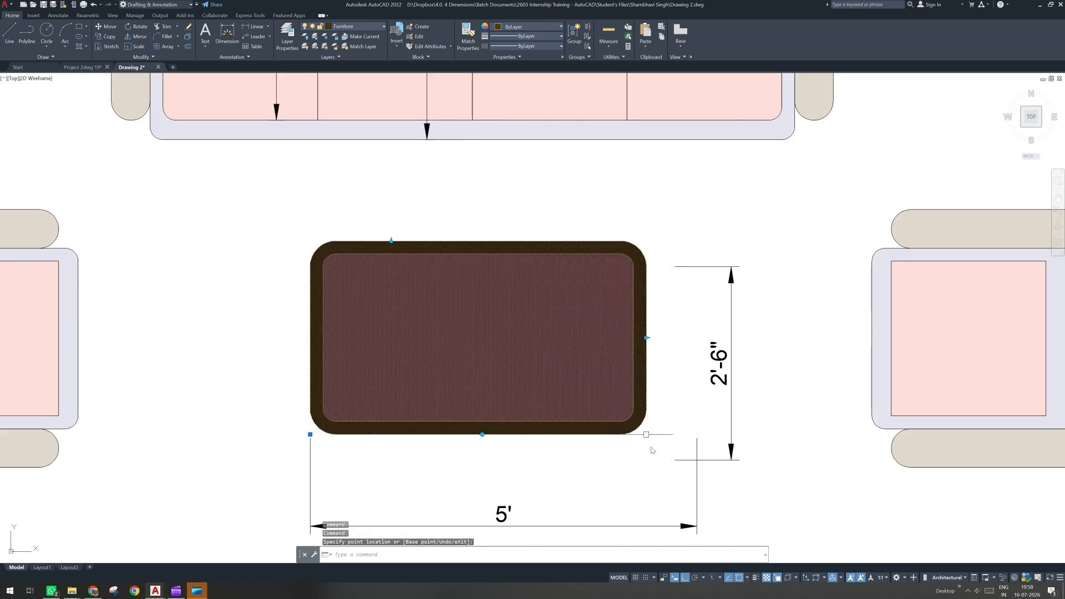
# Step: Delete the old 5' and 2'-6" dimensions beside the centre table
pyautogui.press('Escape')
pyautogui.click(758, 412)
pyautogui.click(689, 475)
pyautogui.press('Delete')
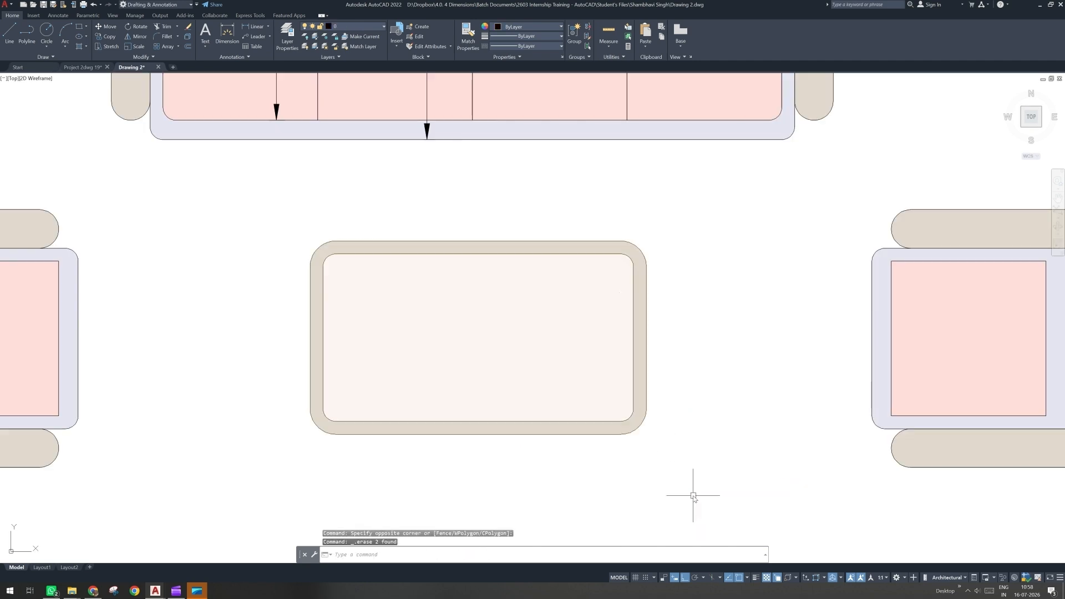
# Step: Add a linear dimension for the table's overall width, placed below the table
pyautogui.click(261, 26)
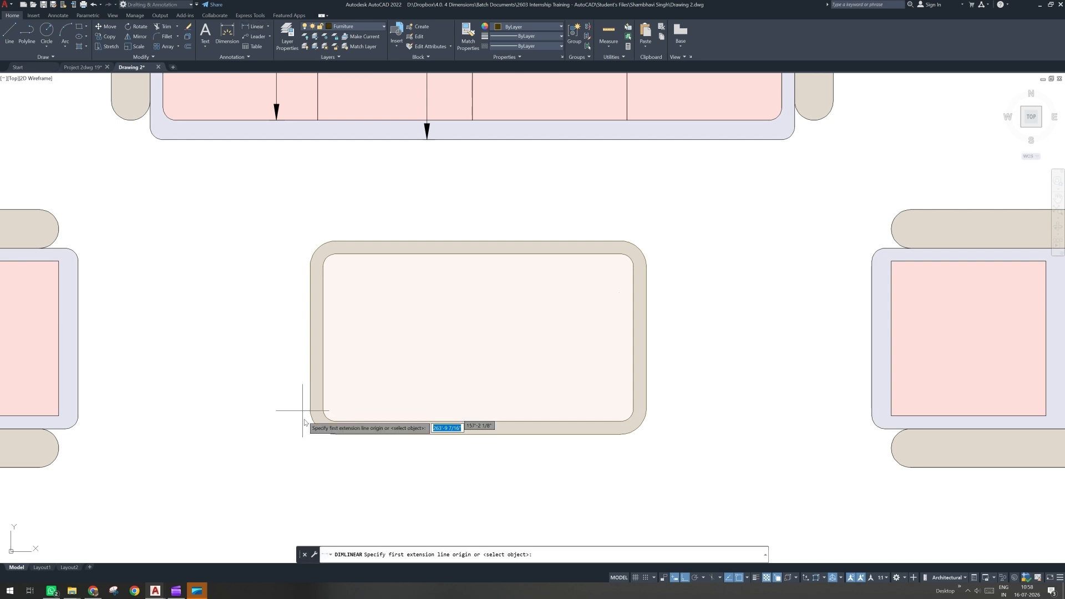
pyautogui.click(309, 407)
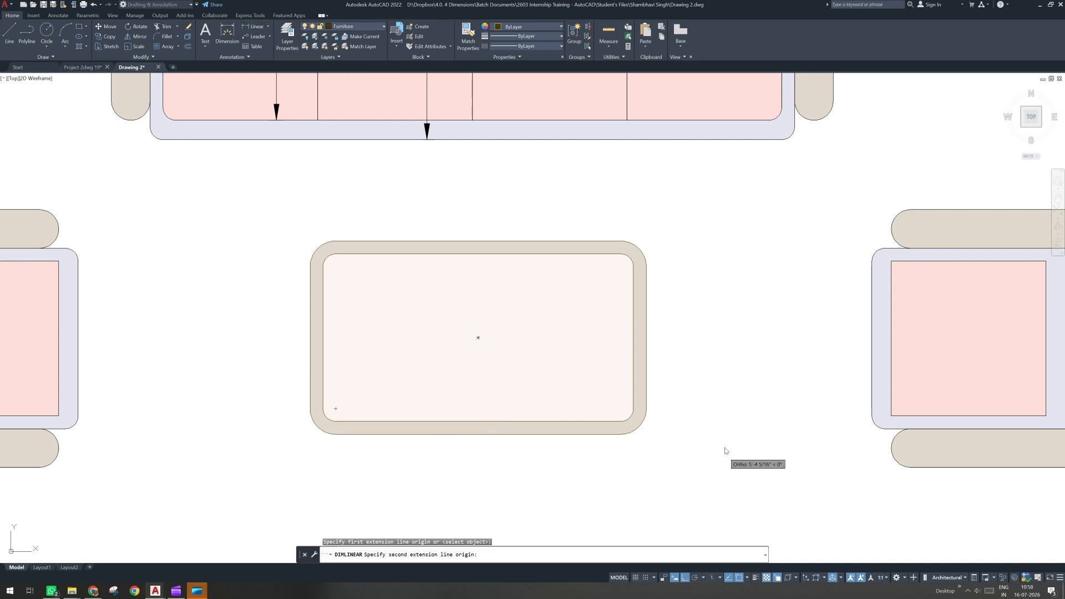
pyautogui.click(646, 409)
pyautogui.click(389, 509)
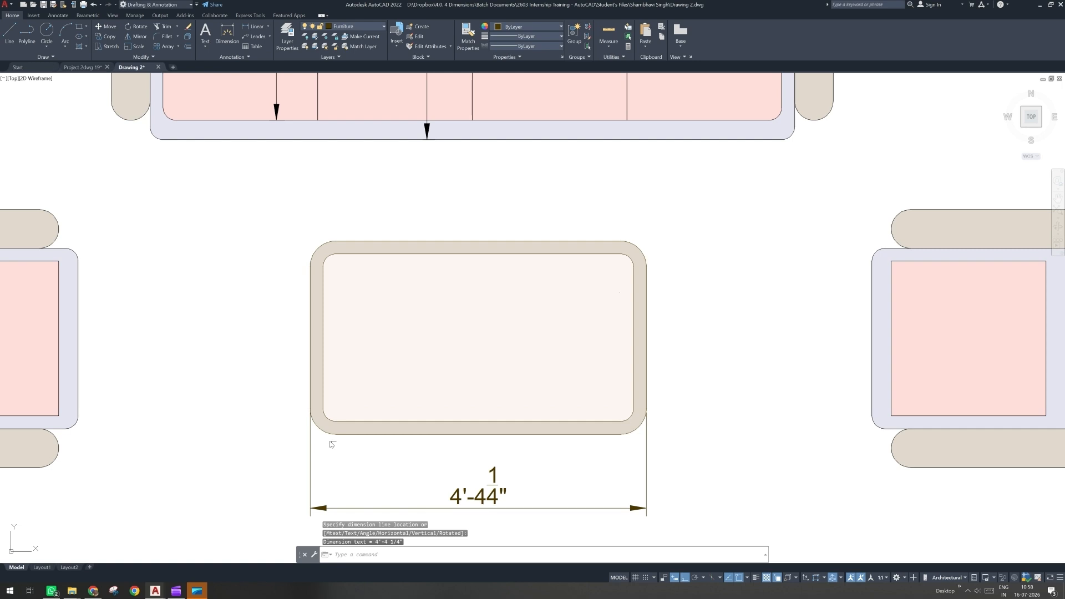
# Step: Add a vertical linear dimension for the table's overall depth, placed to the left of the table
pyautogui.press('Return')
pyautogui.click(310, 413)
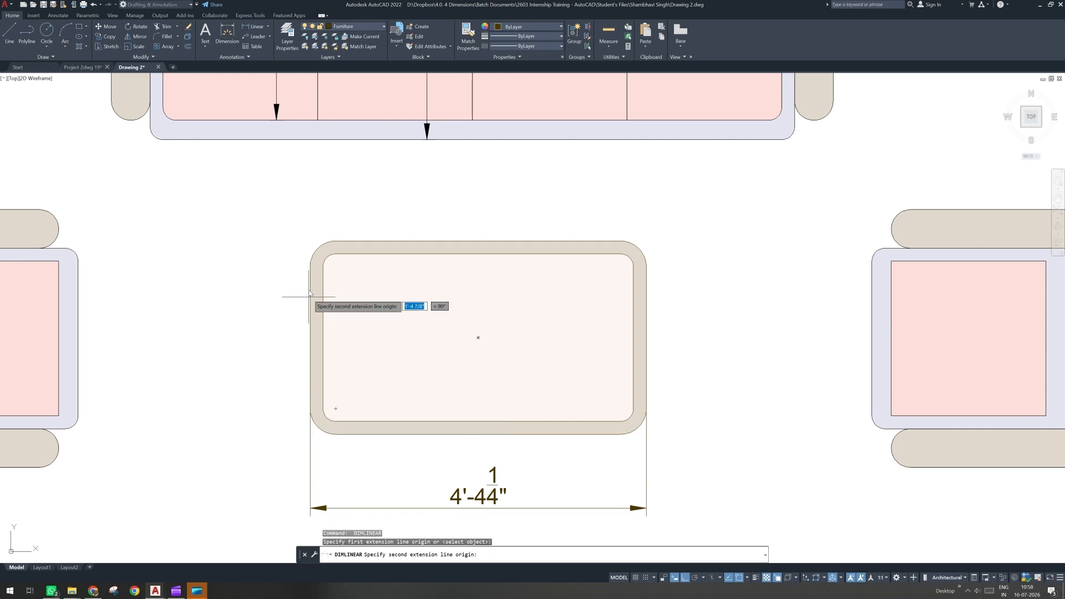
pyautogui.press('Escape')
pyautogui.press('Return')
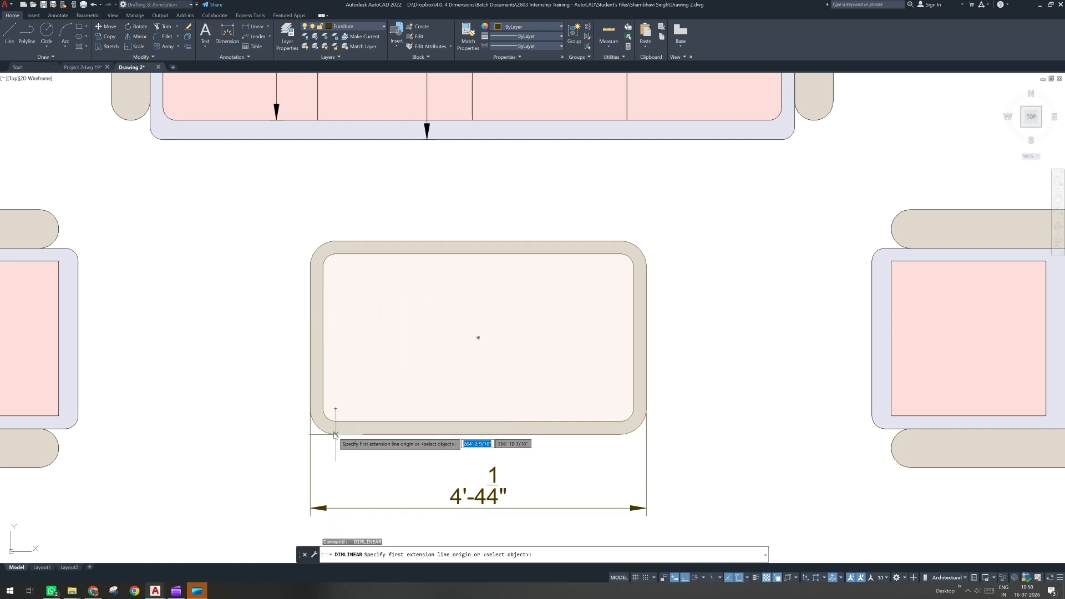
pyautogui.click(335, 434)
pyautogui.click(311, 246)
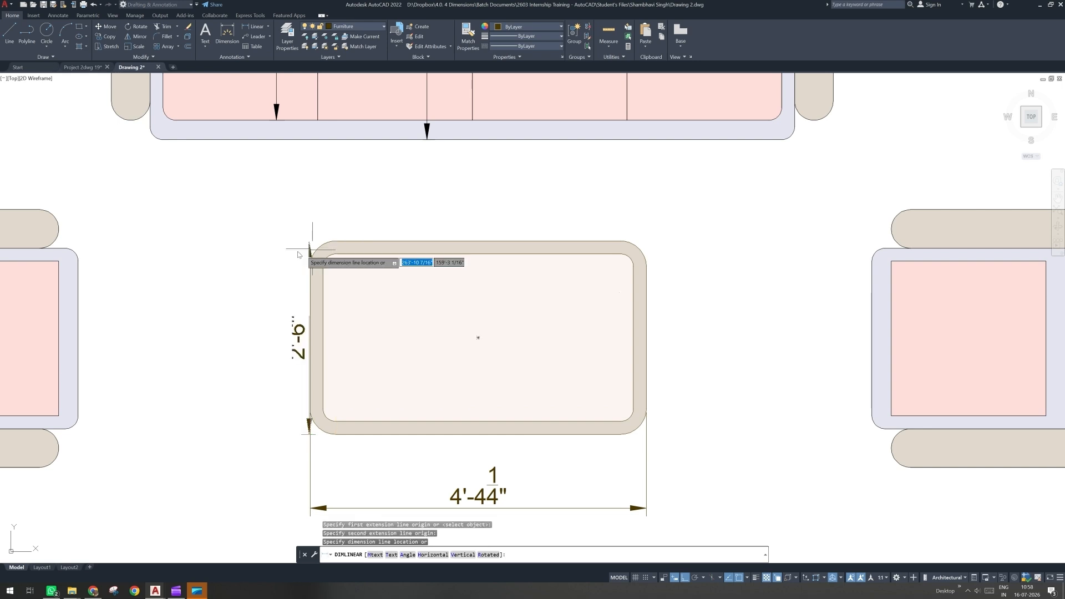
pyautogui.click(254, 257)
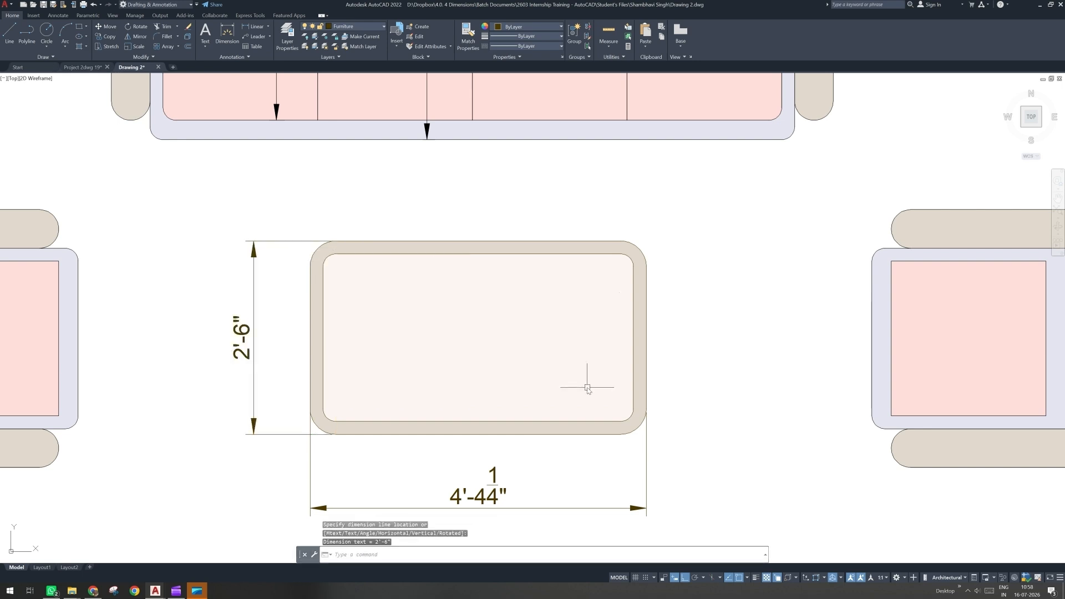
# Step: Stretch the table's width from its right edge to about 5'-11 1/4", and narrow it to about 4'-7 1/2"
pyautogui.click(645, 337)
pyautogui.click(645, 337)
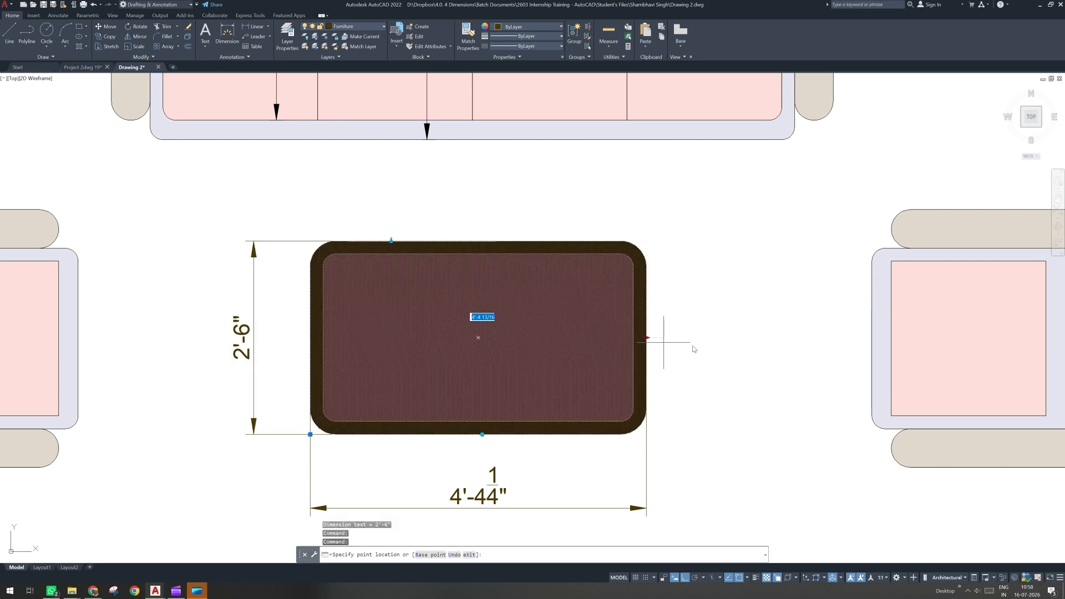
pyautogui.click(770, 337)
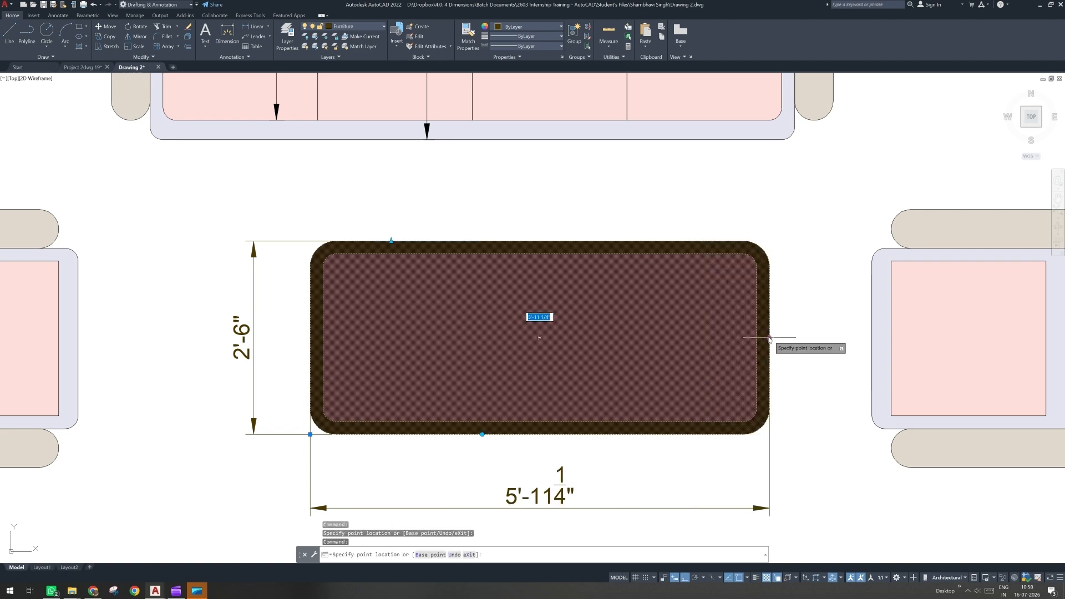
pyautogui.click(667, 401)
pyautogui.scroll(-2, 666, 404)
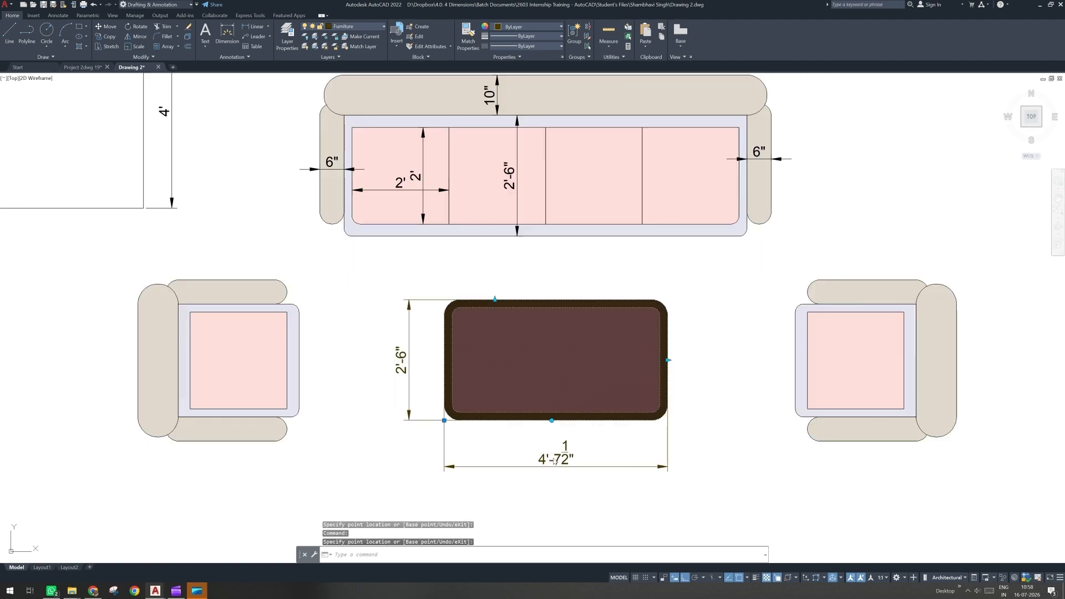
# Step: Widen the table from its right edge to about 5'-9 1/2", and shrink its width to about 2'-1 1/2"
pyautogui.click(669, 360)
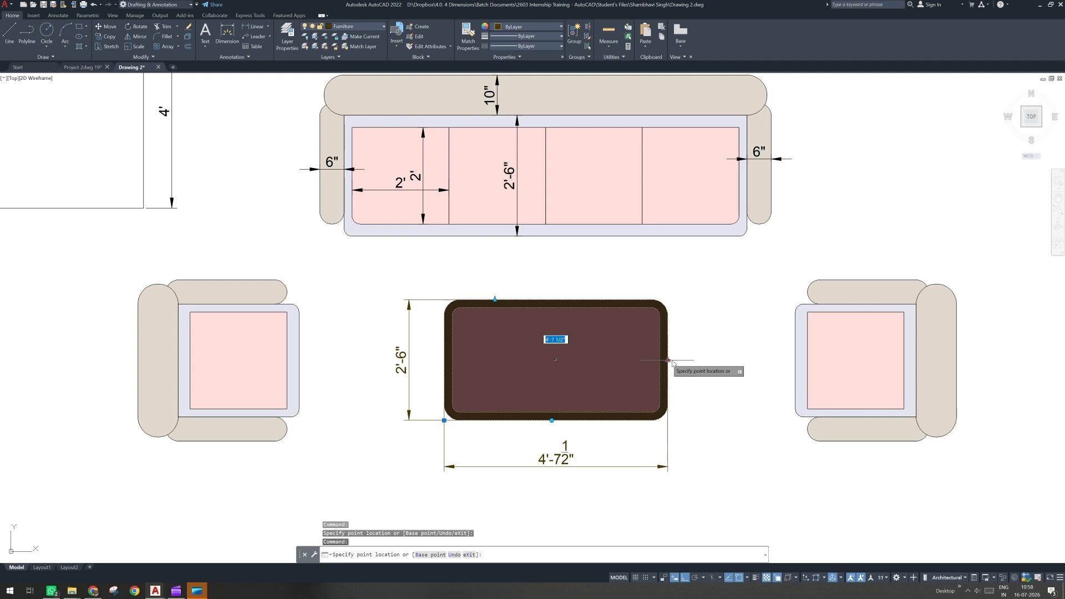
pyautogui.click(724, 360)
pyautogui.click(725, 360)
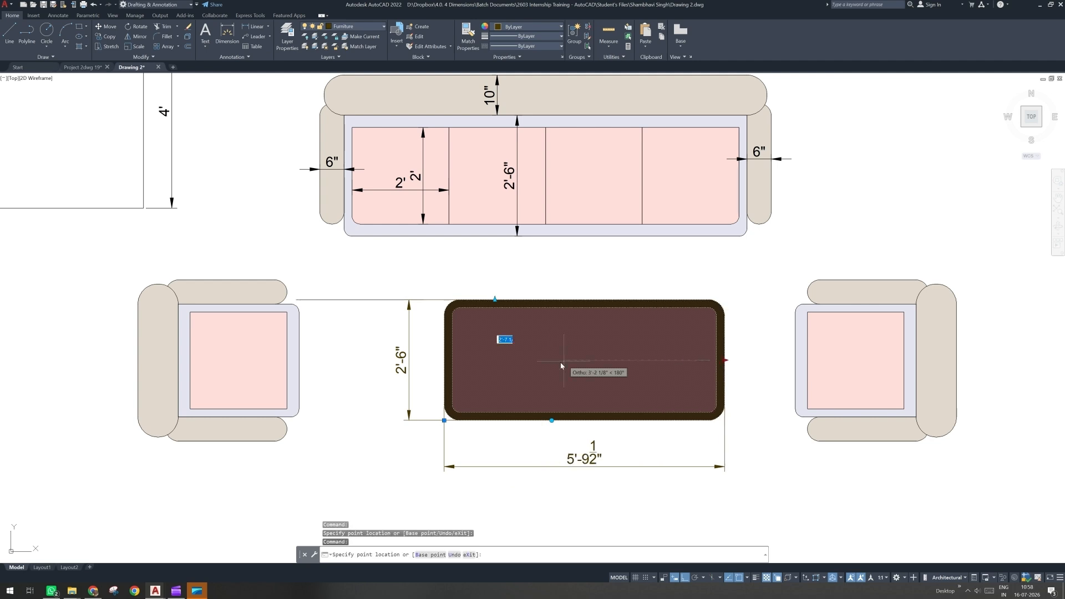
pyautogui.click(546, 392)
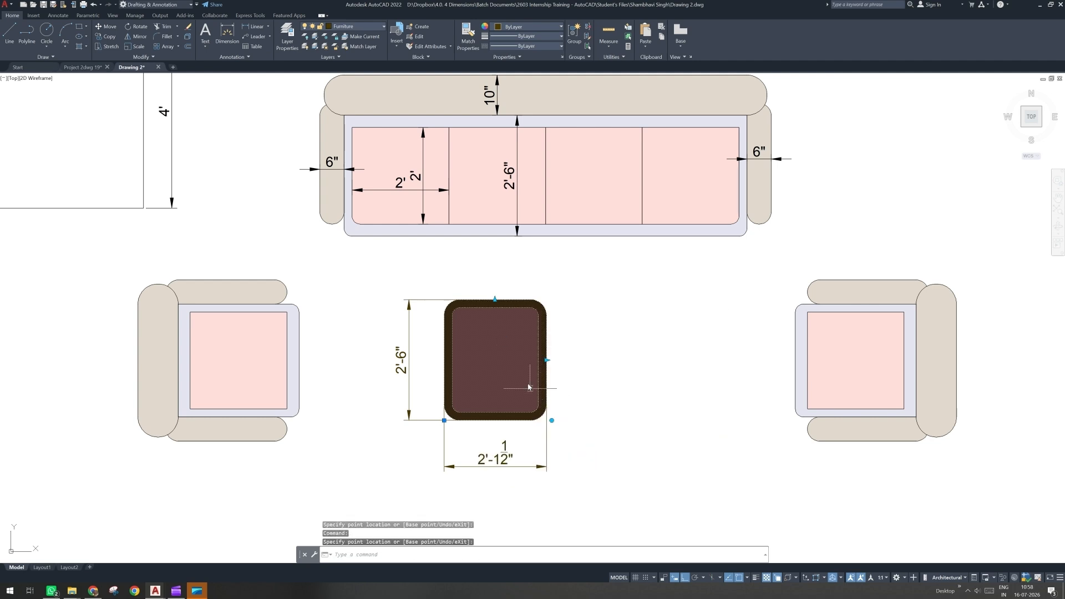
pyautogui.scroll(-2, 505, 459)
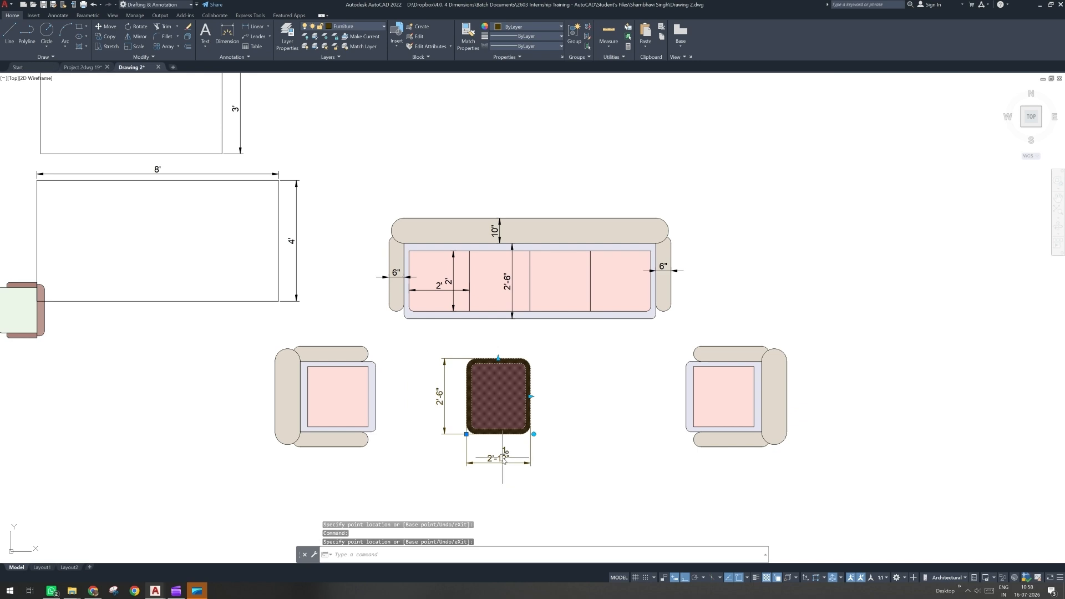
pyautogui.click(500, 460)
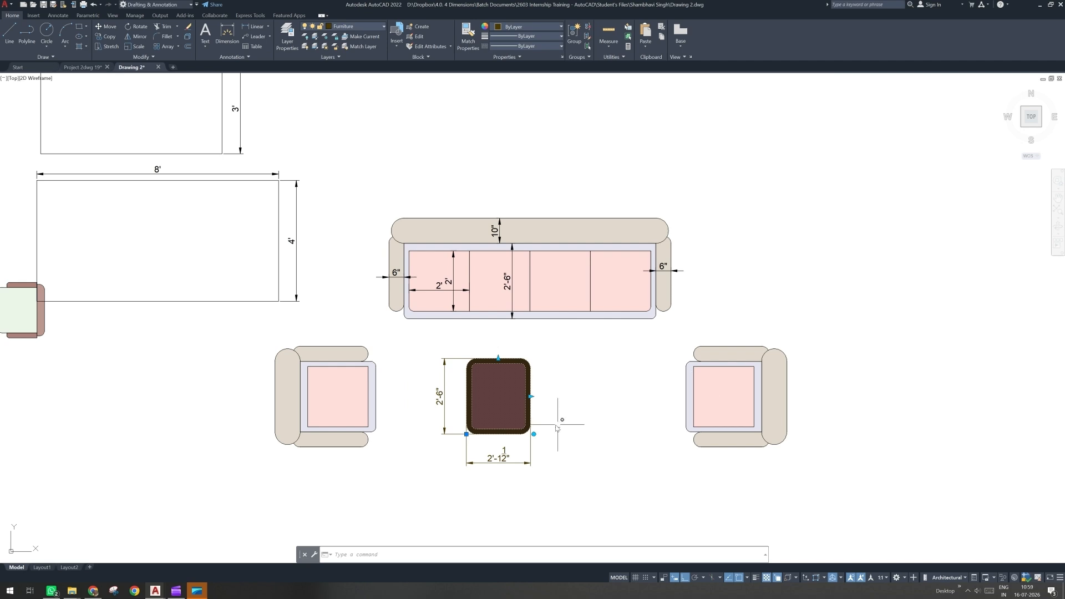
# Step: Try to reduce the table's depth by pulling its upper edge down to mid-table, and undo the change
pyautogui.click(497, 360)
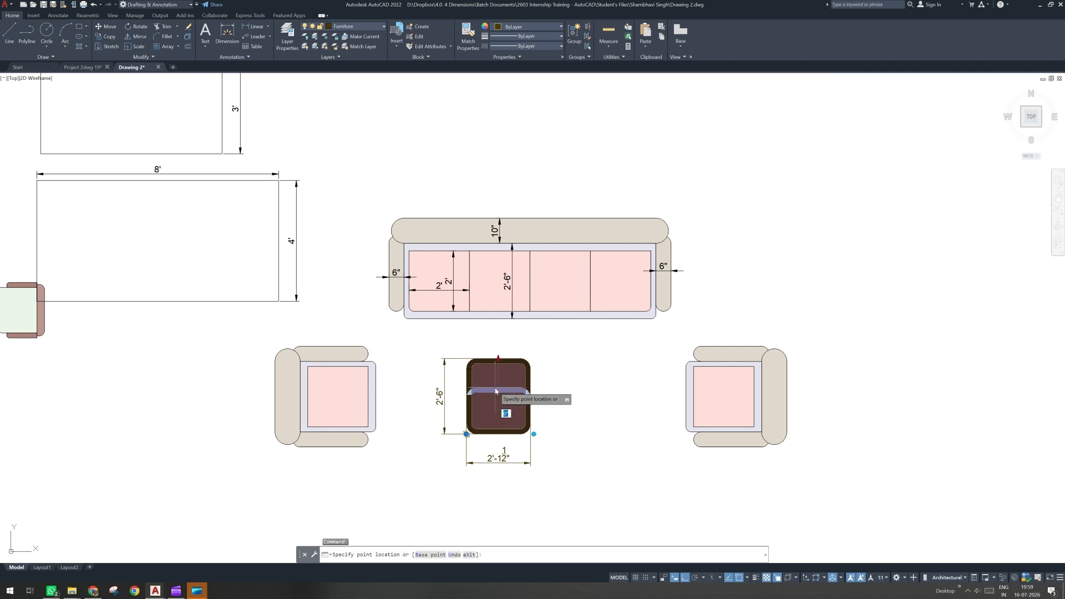
pyautogui.click(496, 393)
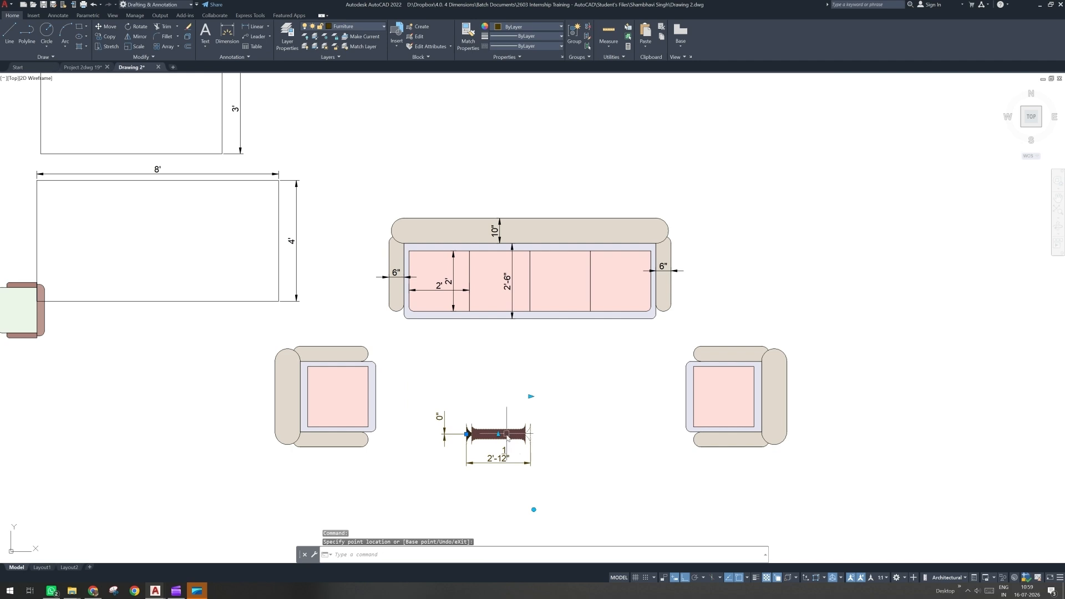
pyautogui.hotkey('ctrl', 'z')
# Step: Lower the table's upper edge with the depth grip and set the depth to 18"
pyautogui.click(500, 360)
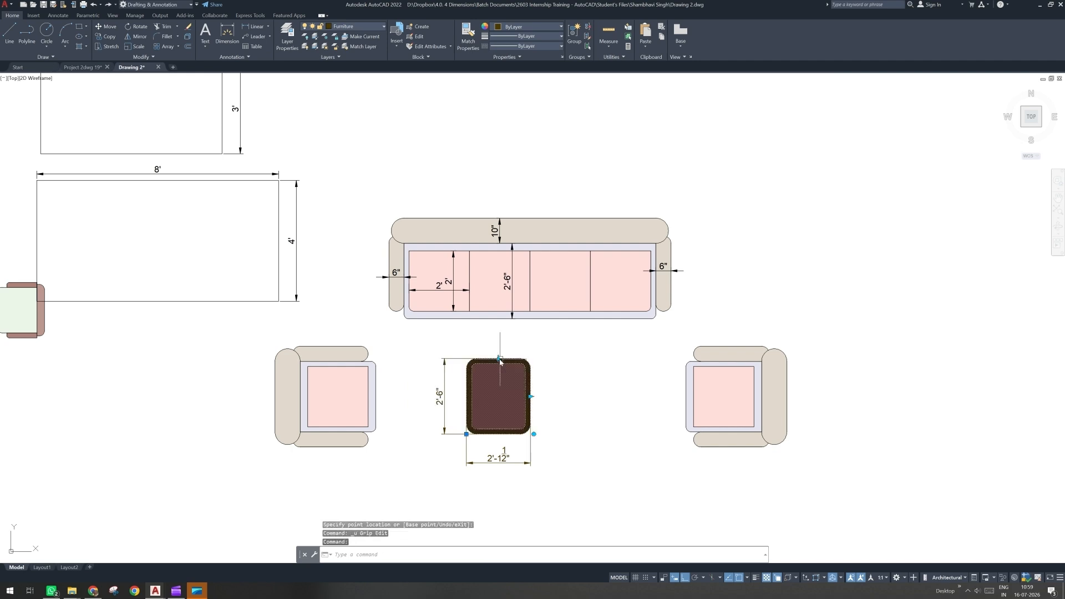
pyautogui.click(500, 360)
pyautogui.click(498, 383)
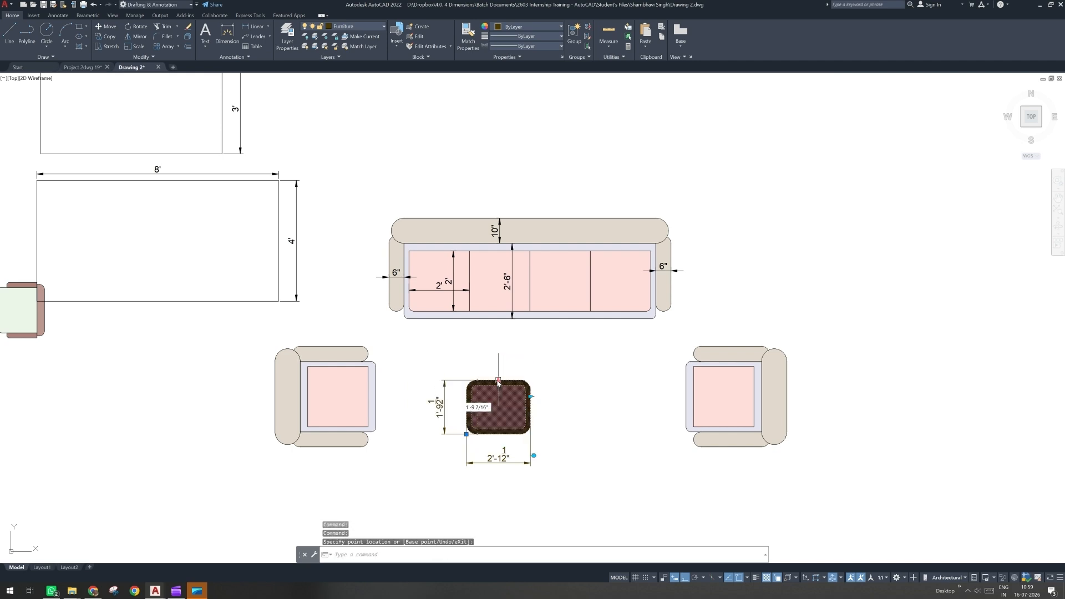
pyautogui.click(499, 382)
pyautogui.write('18')
pyautogui.press('Return')
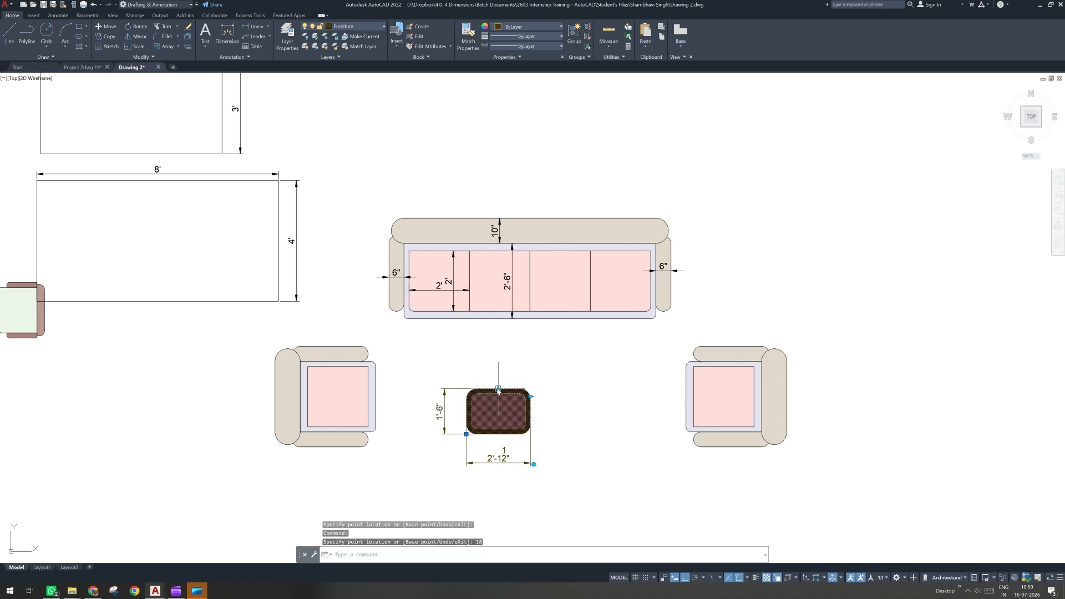
pyautogui.click(498, 390)
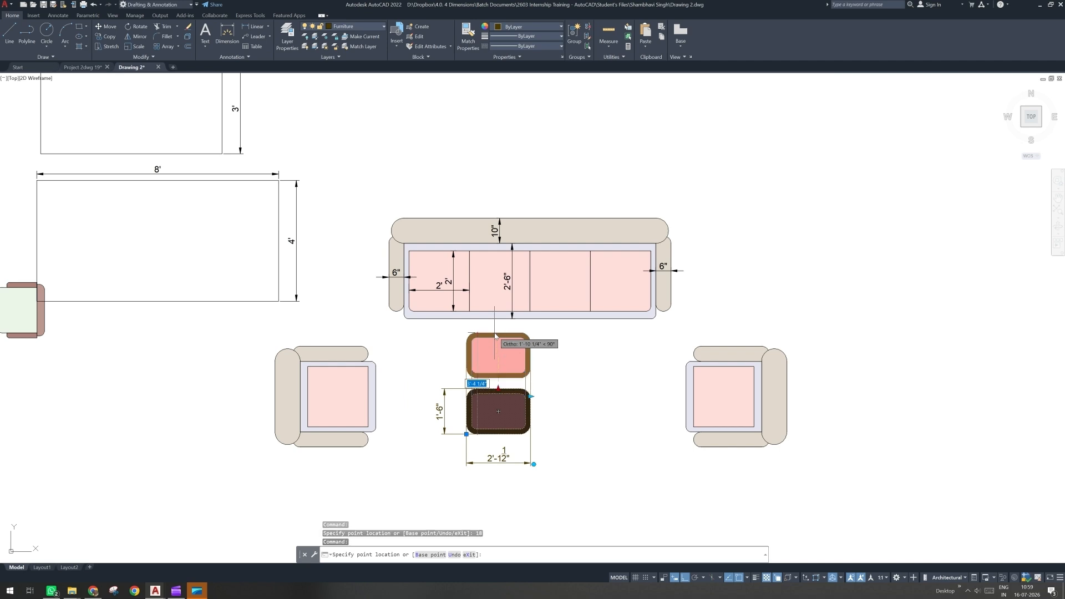
pyautogui.press('Escape')
pyautogui.press('Escape')
# Step: Open the Centre Table block for editing and show the properties of its horizontal width parameter
pyautogui.doubleClick(511, 396)
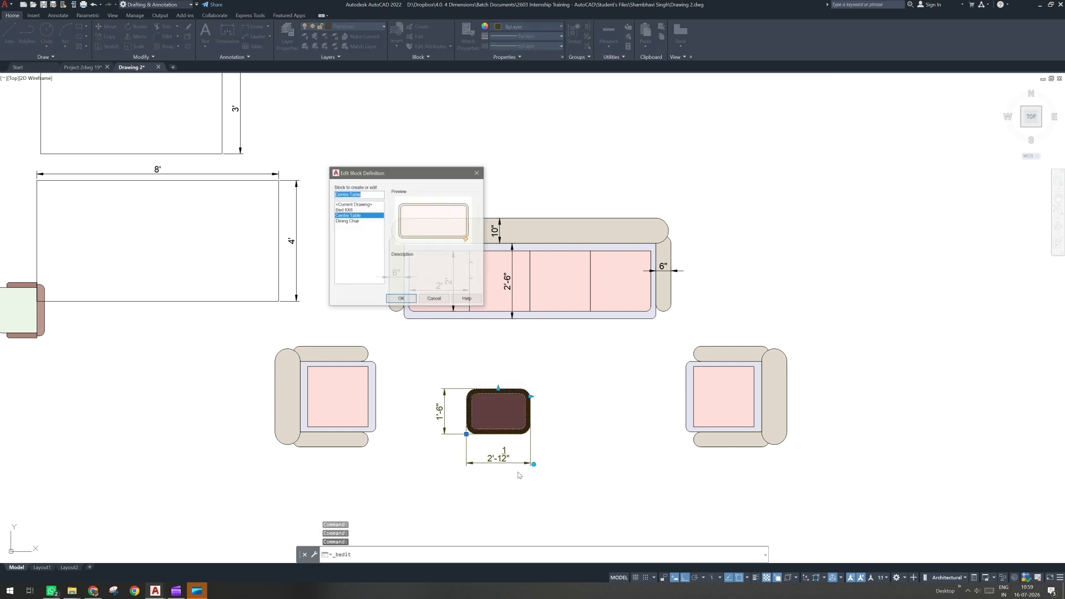
pyautogui.click(405, 301)
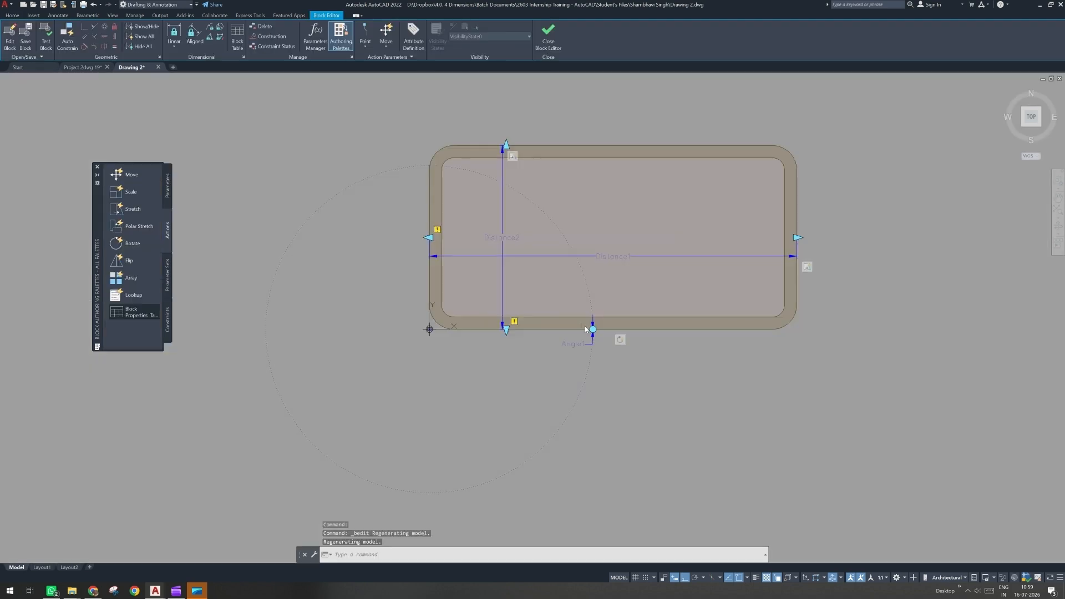
pyautogui.click(750, 256)
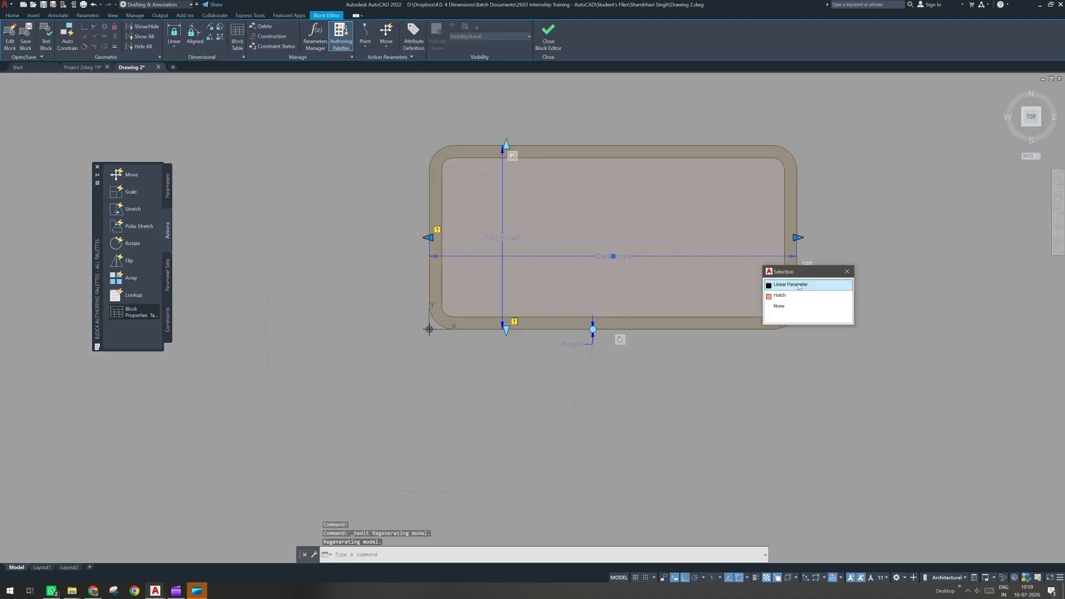
pyautogui.click(799, 285)
pyautogui.rightClick(833, 253)
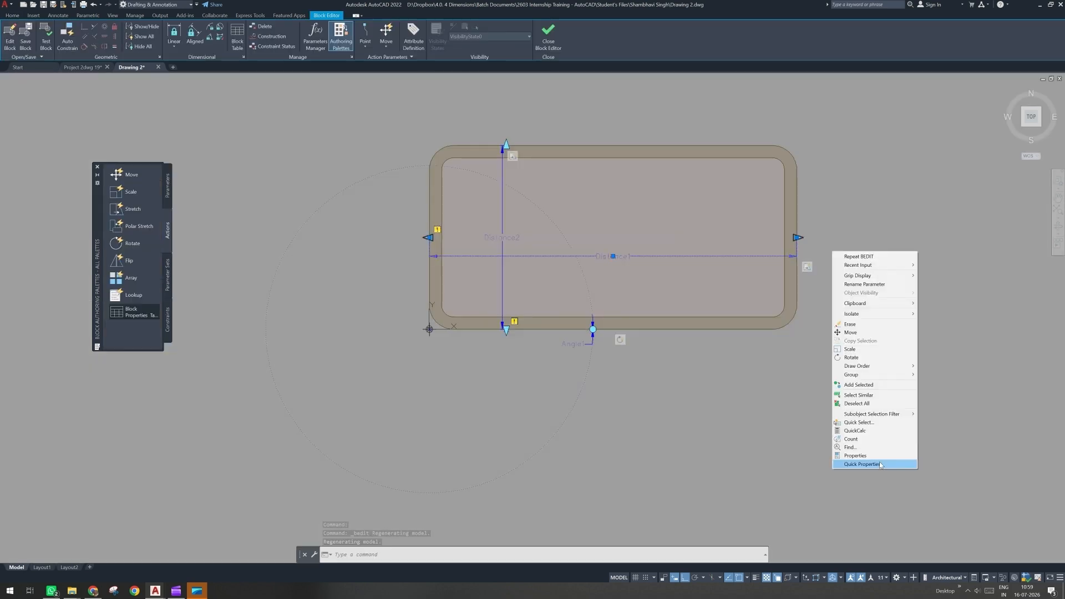
pyautogui.click(879, 465)
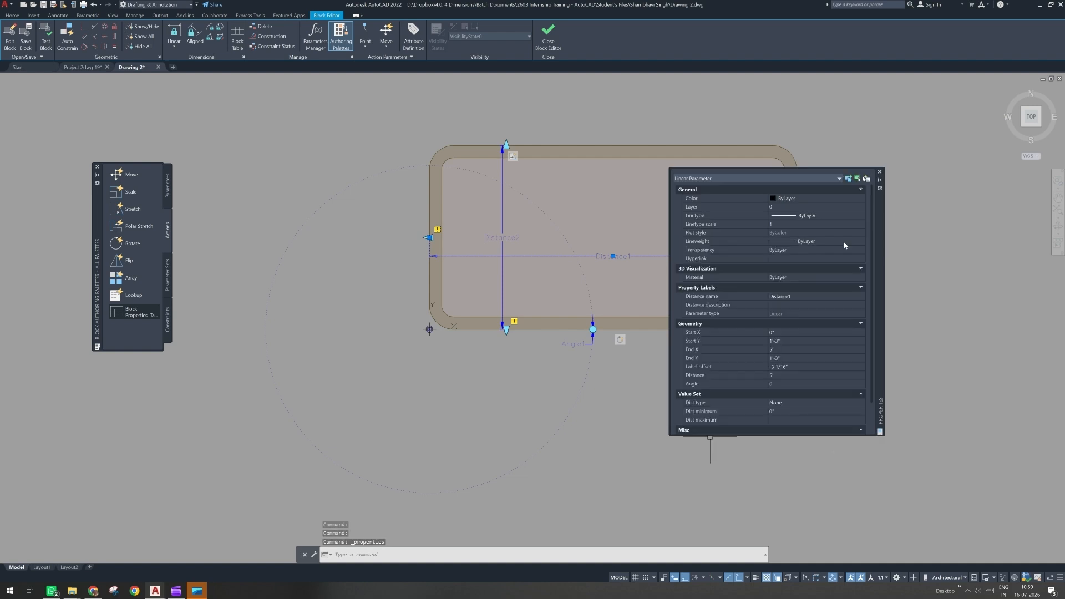
pyautogui.moveTo(869, 261); pyautogui.dragTo(871, 314)
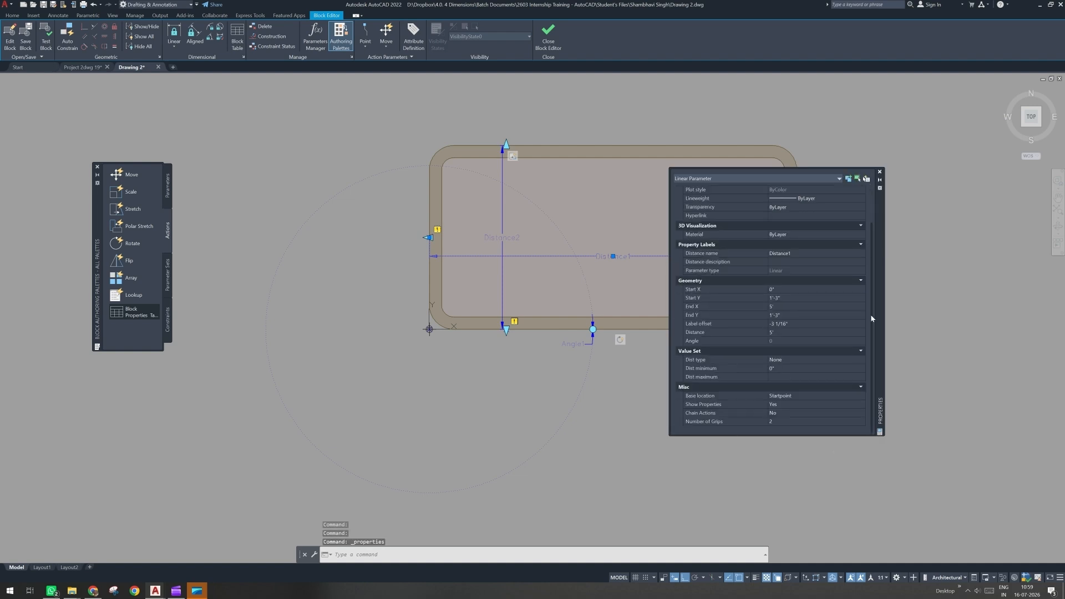
pyautogui.moveTo(582, 344); pyautogui.dragTo(411, 391, button='middle')
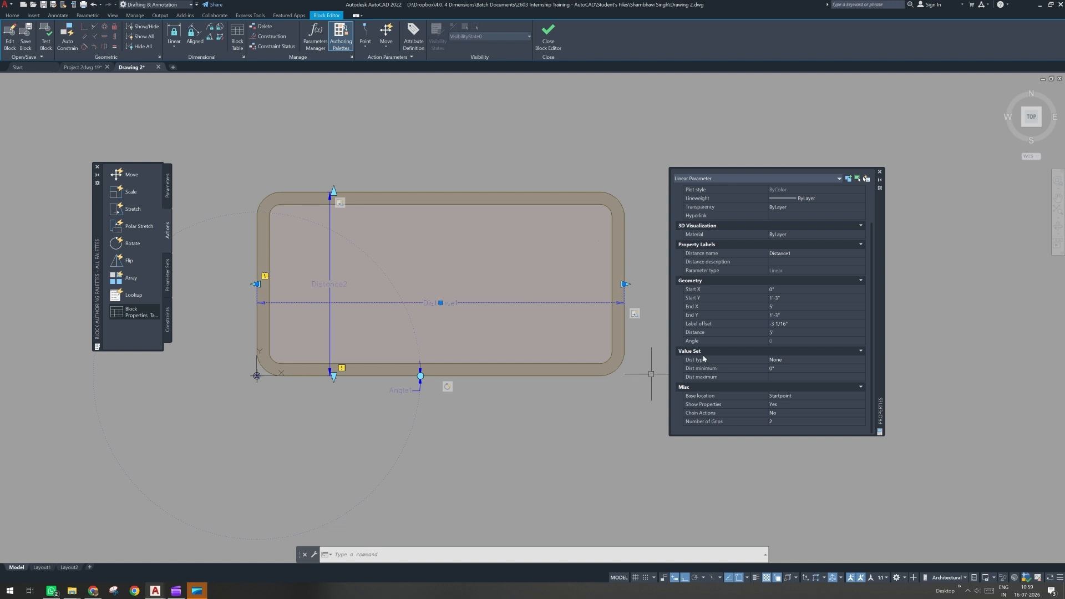
# Step: Try the Increment distance type on the width parameter and look through its increment, minimum and maximum fields
pyautogui.click(808, 361)
pyautogui.click(808, 361)
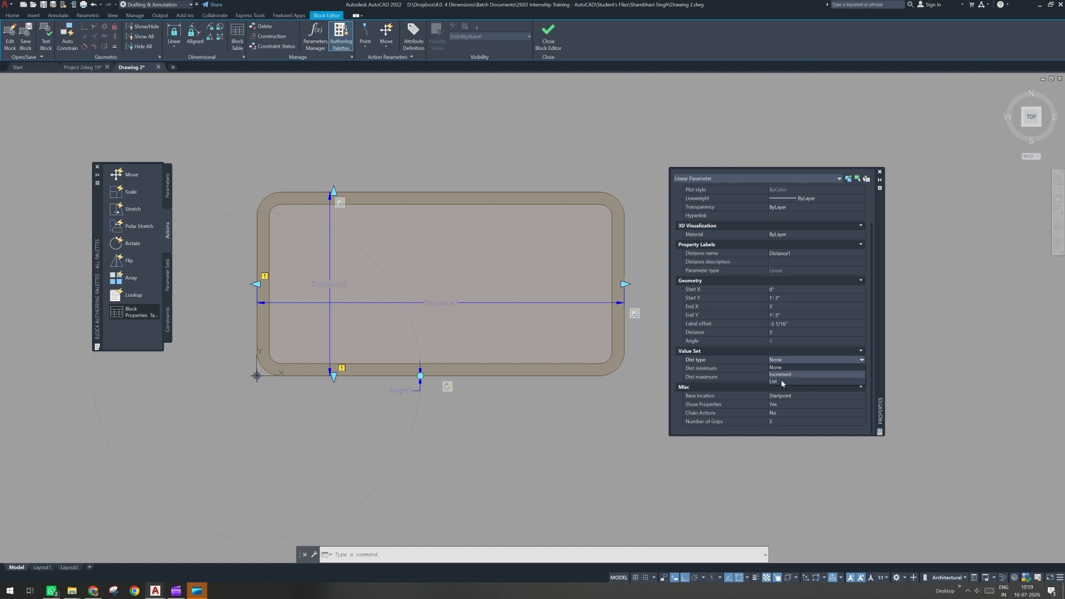
pyautogui.click(788, 375)
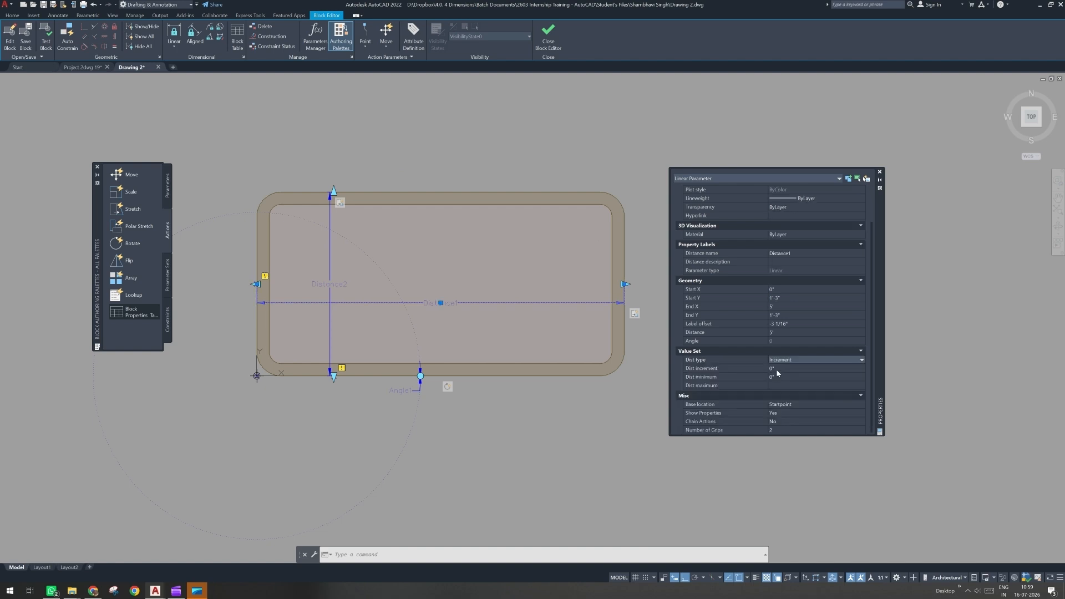
pyautogui.click(777, 369)
pyautogui.click(778, 377)
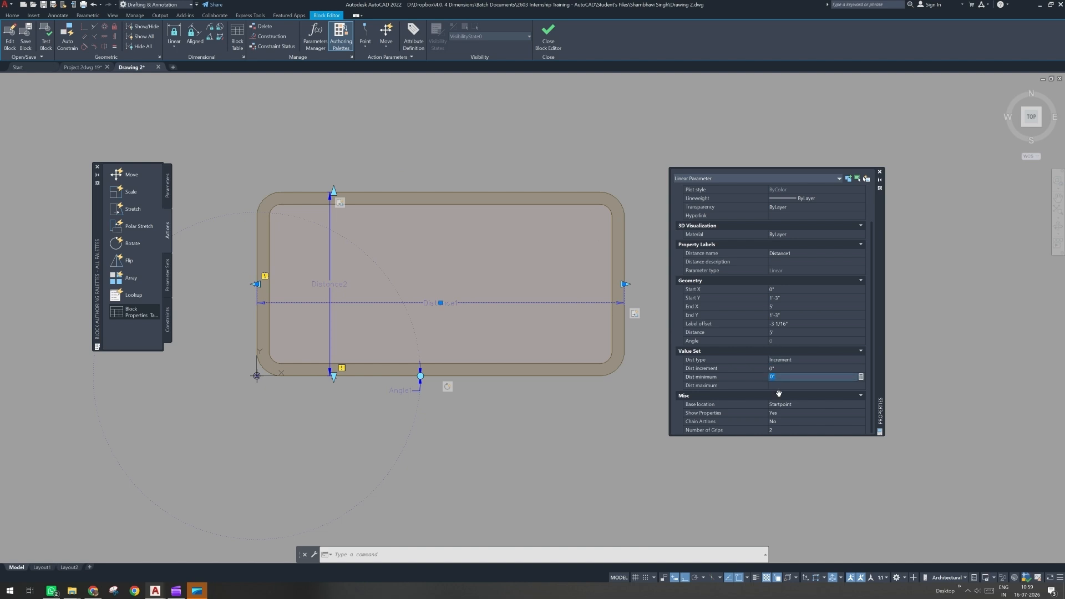
pyautogui.click(783, 385)
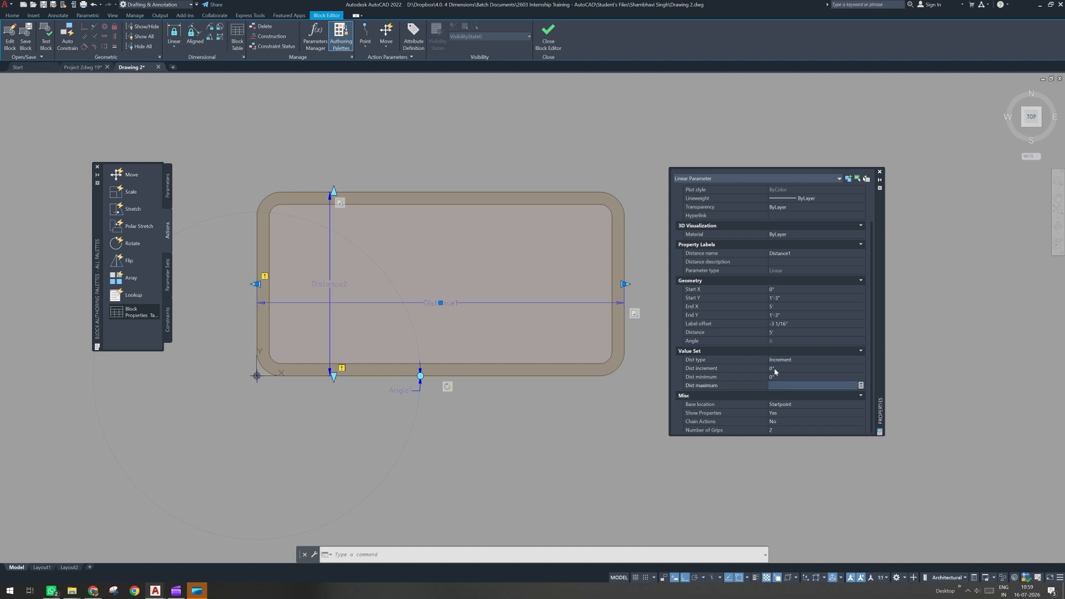
pyautogui.click(775, 368)
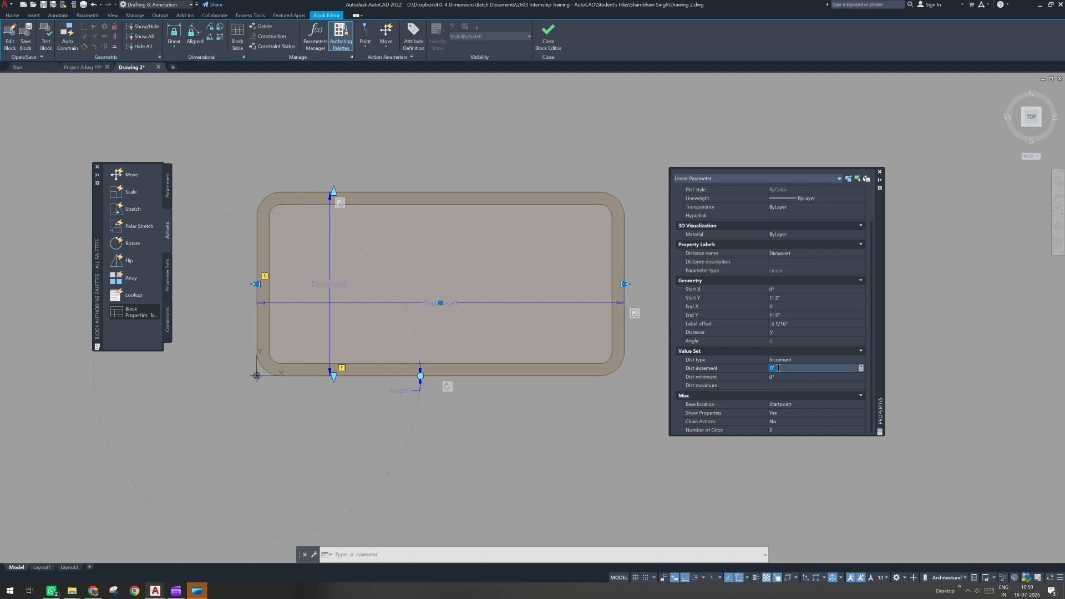
# Step: Set the width parameter's distance type to List with the values 2'-6", 3', 3'-6", 4', 5', 6' and 8'
pyautogui.click(812, 364)
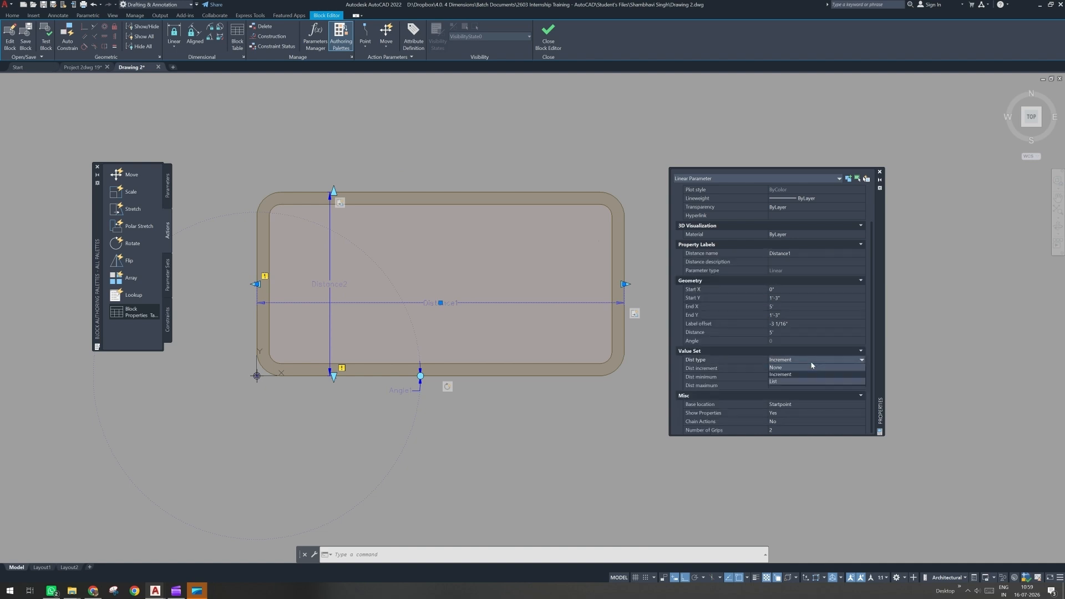
pyautogui.click(777, 382)
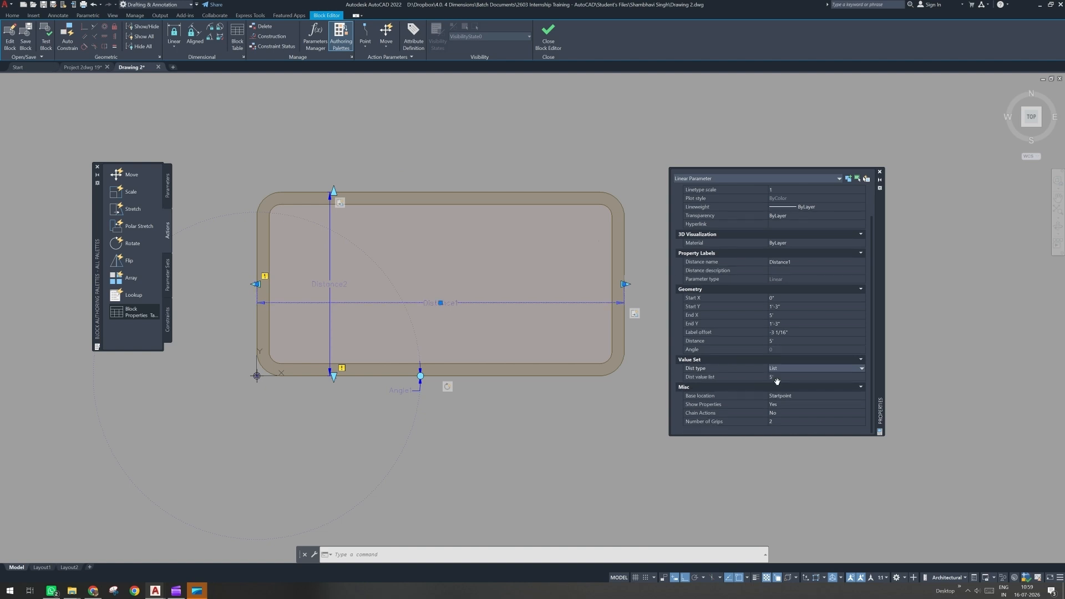
pyautogui.click(777, 379)
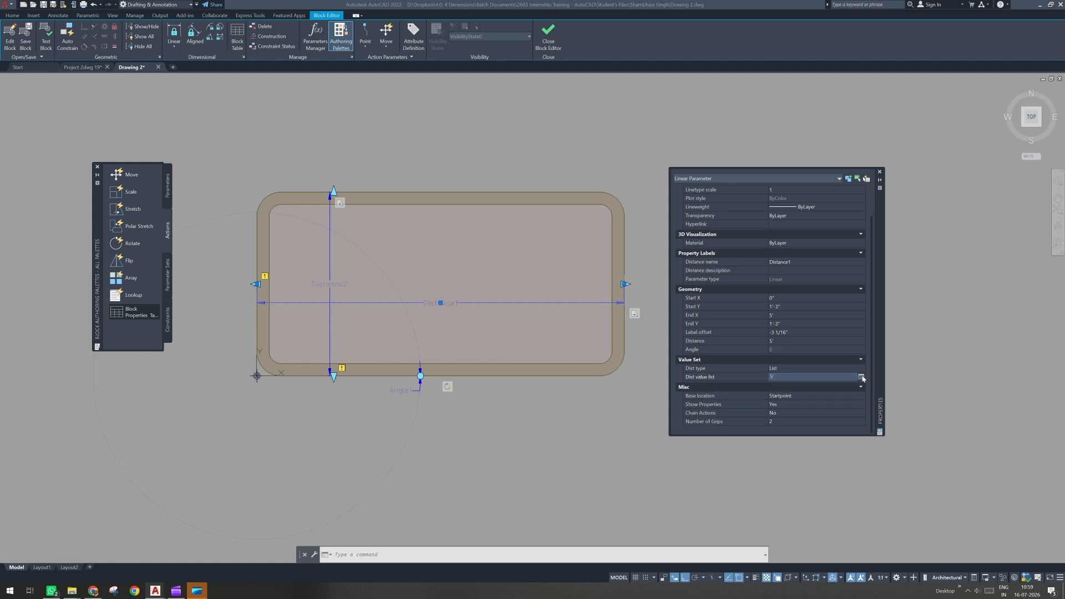
pyautogui.click(862, 377)
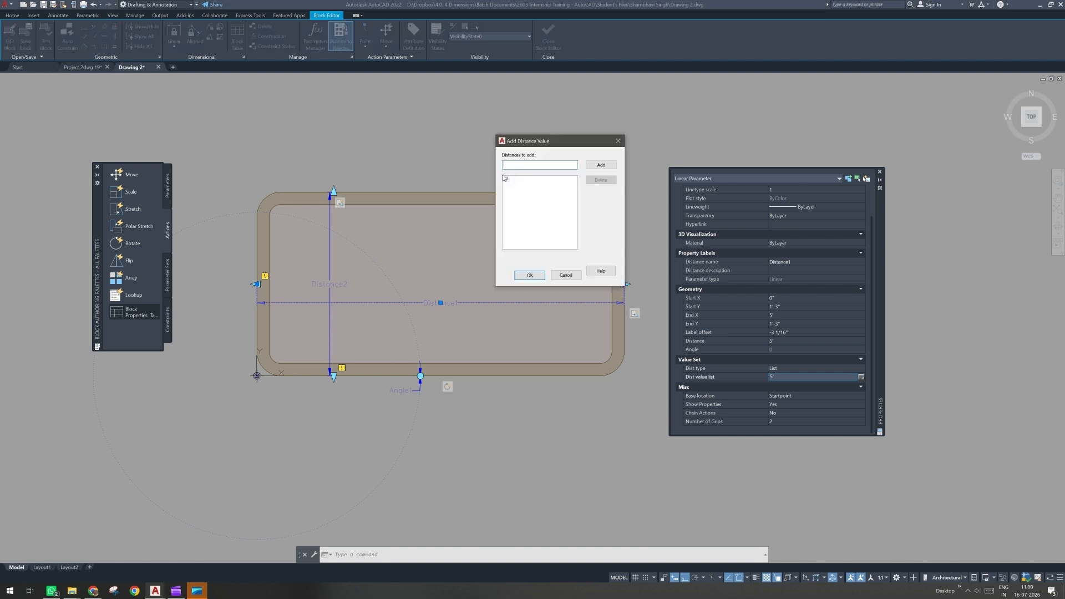
pyautogui.write('30')
pyautogui.press('Return')
pyautogui.press('Return')
pyautogui.press('Return')
pyautogui.press('Return')
pyautogui.click(531, 276)
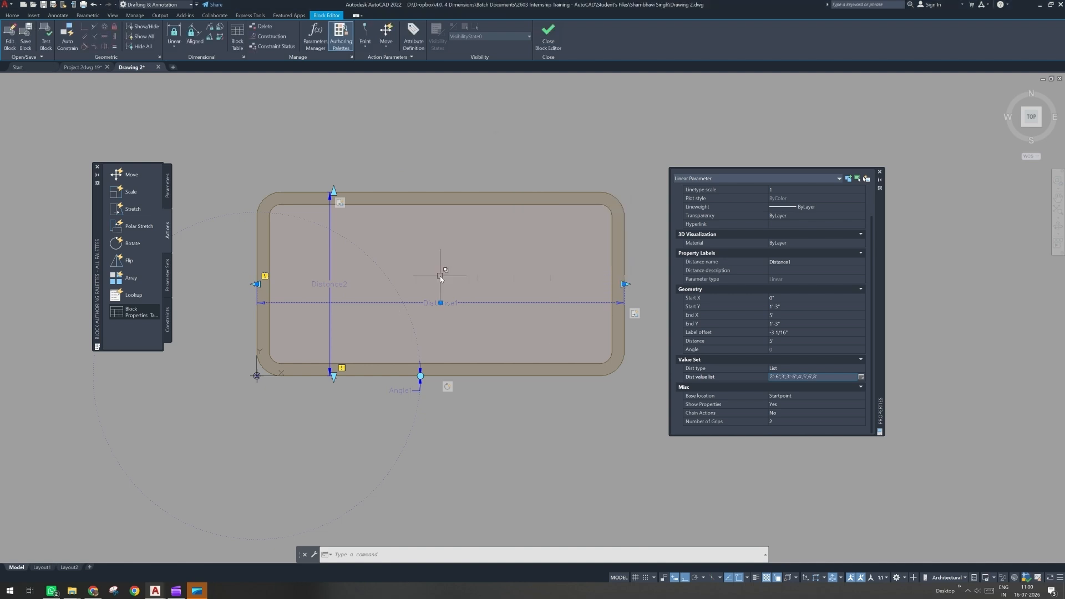
# Step: Close the Block Editor and save the parameter changes to the Centre Table
pyautogui.moveTo(502, 287); pyautogui.dragTo(336, 296, button='middle')
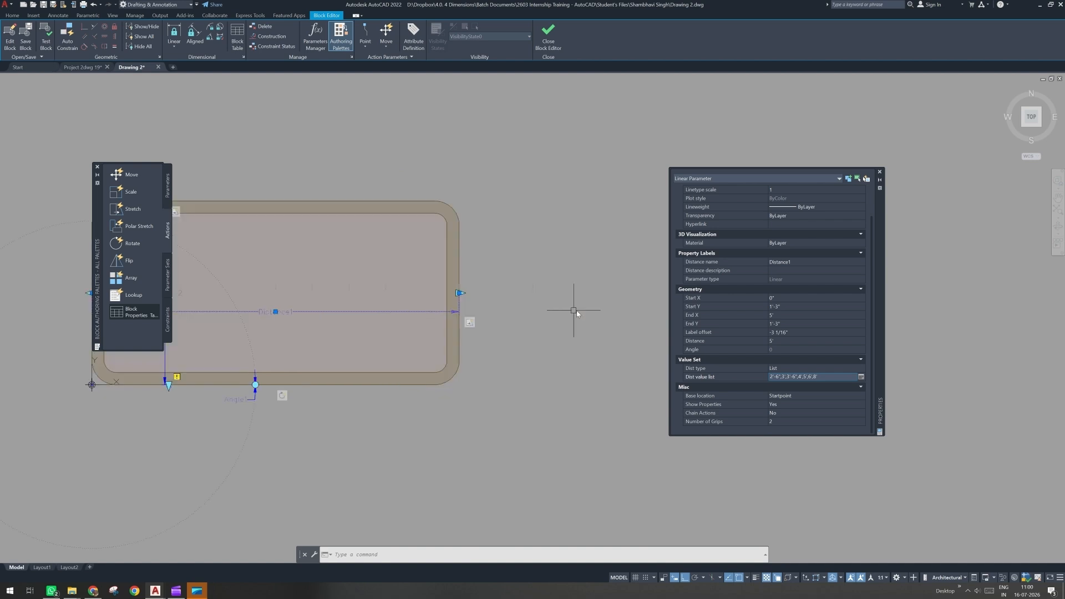
pyautogui.click(547, 44)
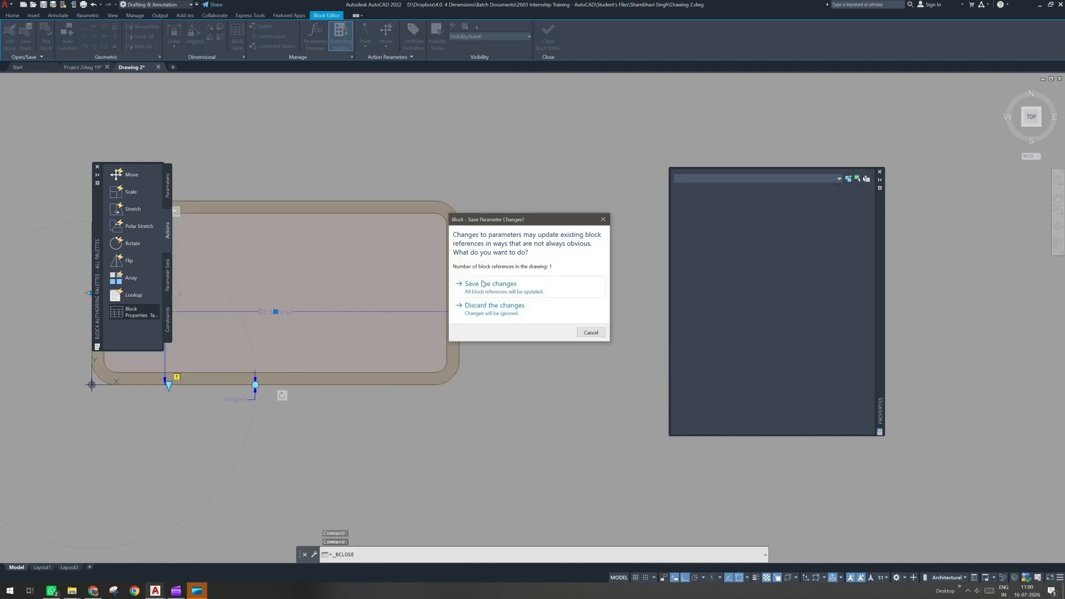
pyautogui.click(482, 284)
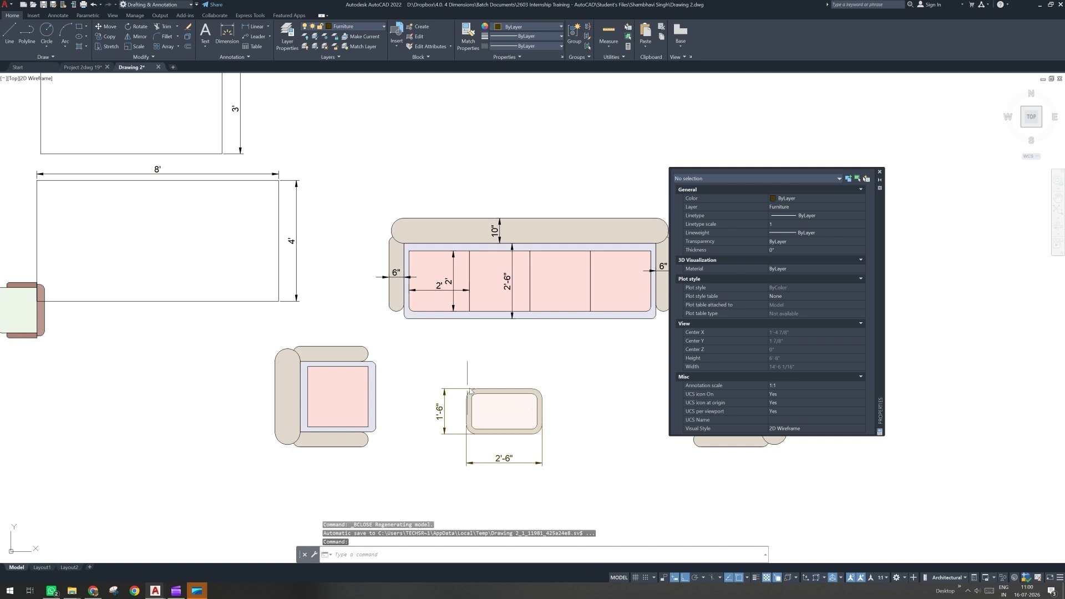
# Step: Stretch the table's right edge outward by 6" to a width of 3'
pyautogui.click(470, 392)
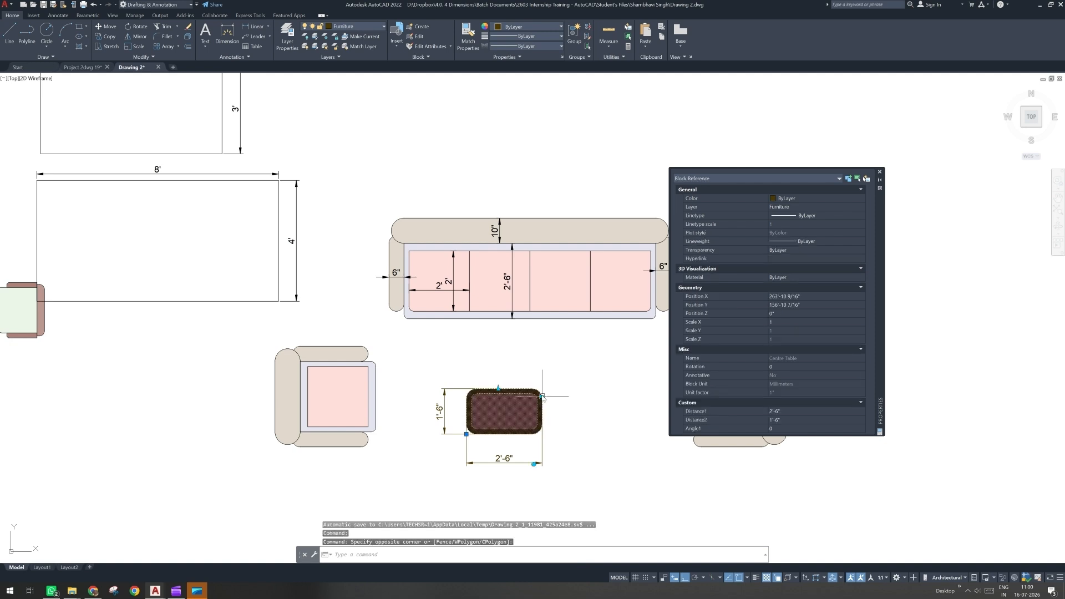
pyautogui.click(543, 396)
pyautogui.moveTo(597, 396); pyautogui.dragTo(474, 375, button='middle')
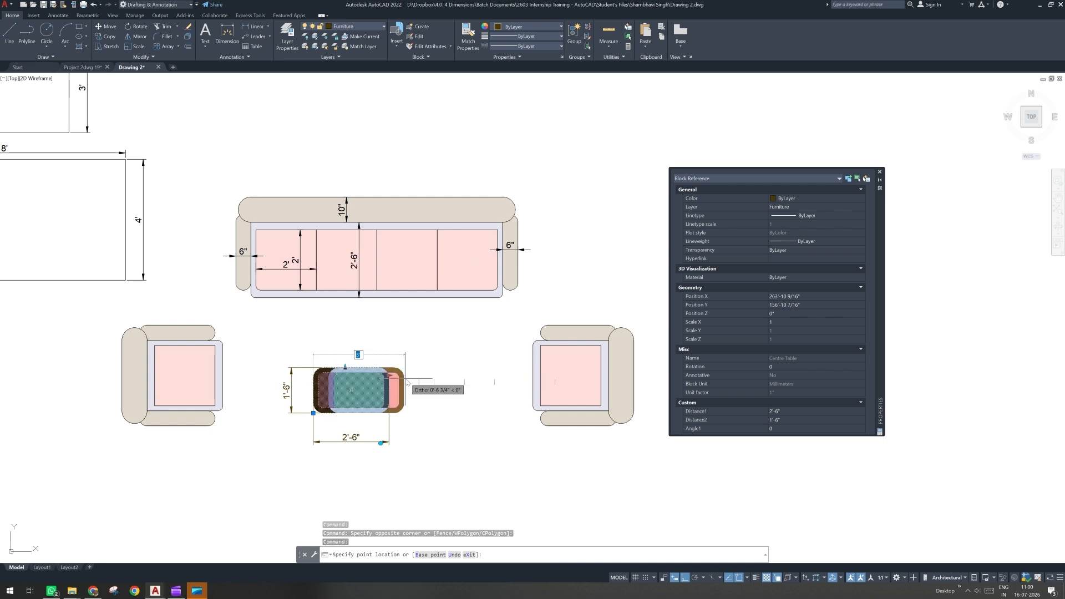
pyautogui.write('6')
pyautogui.press('Return')
# Step: Widen the table from its right edge through the listed sizes 3'-6", 5' and 6'
pyautogui.scroll(2, 408, 383)
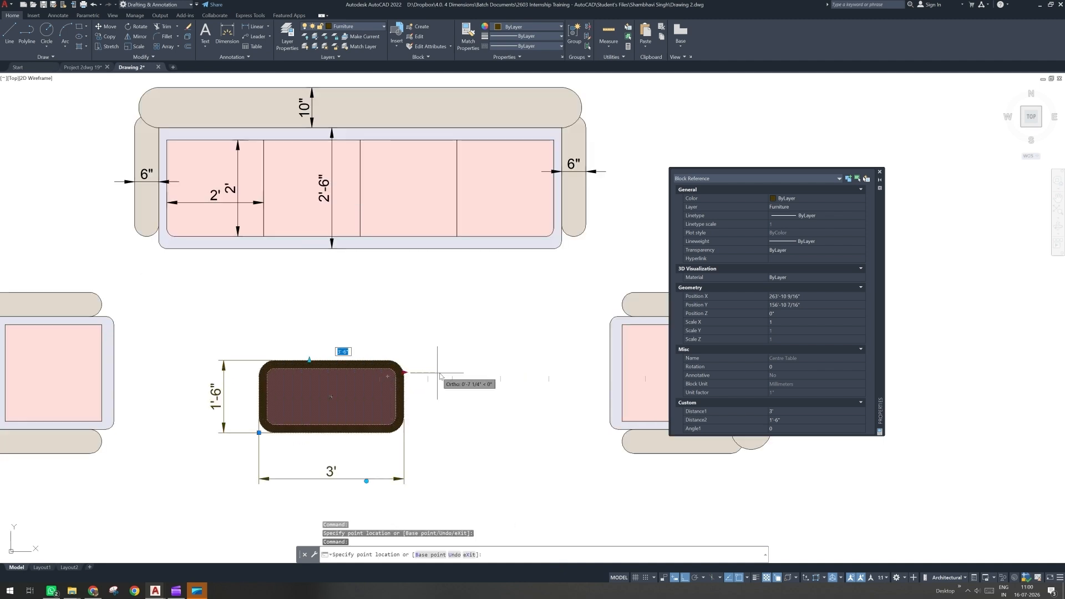
pyautogui.click(428, 373)
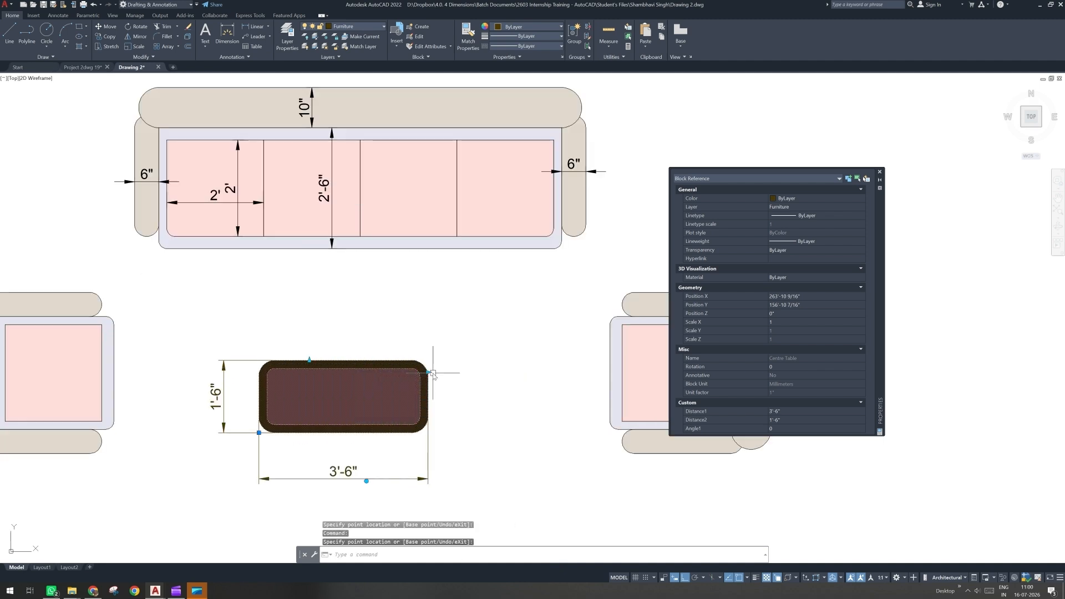
pyautogui.click(429, 372)
pyautogui.click(501, 374)
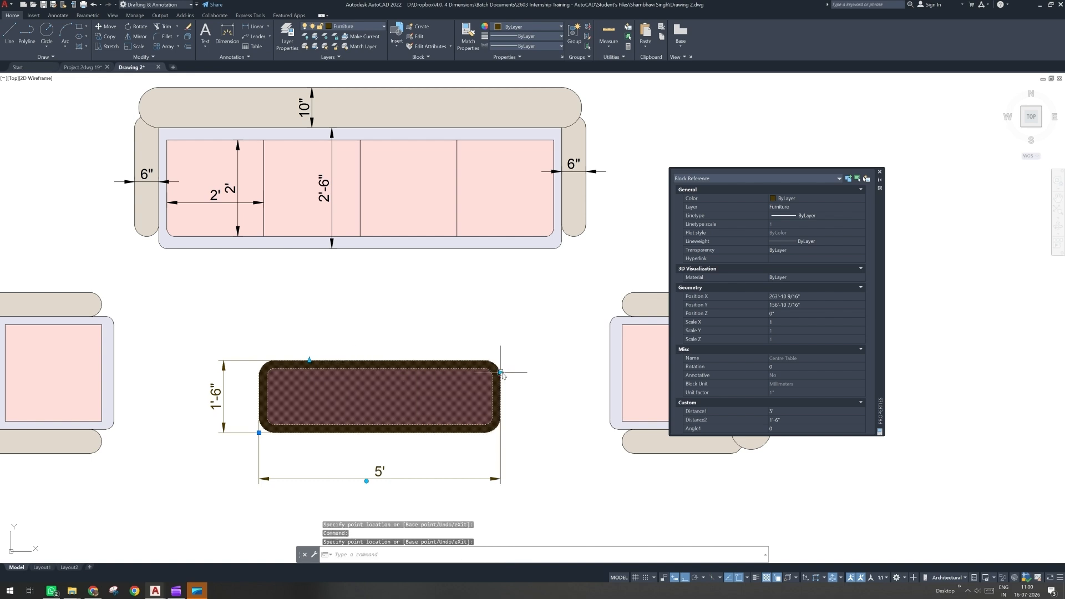
pyautogui.click(501, 372)
pyautogui.click(549, 373)
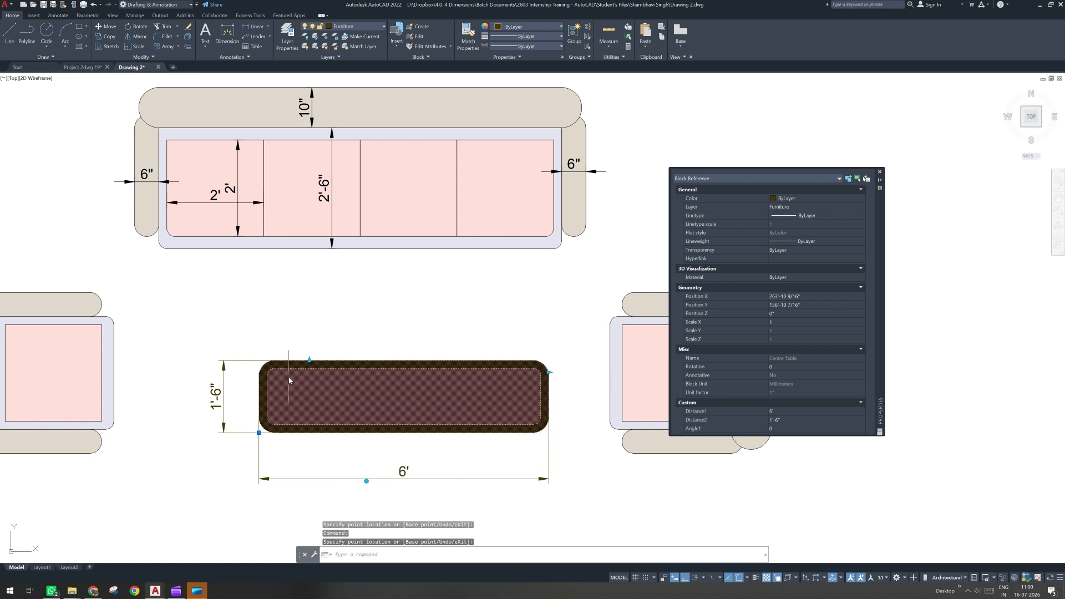
# Step: Reopen the Centre Table block for editing and select its vertical depth parameter
pyautogui.doubleClick(443, 368)
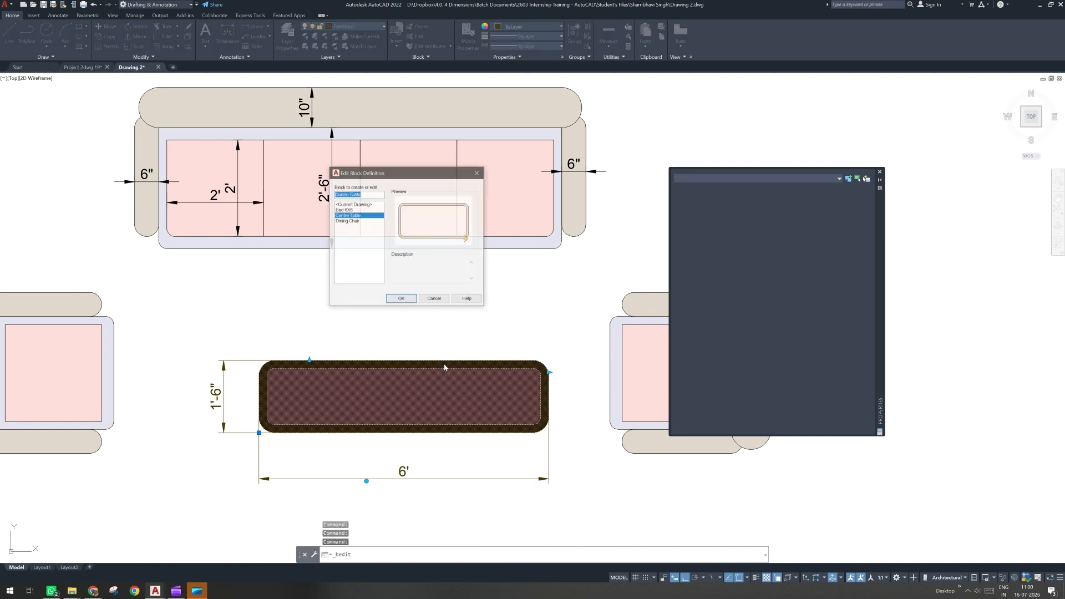
pyautogui.click(409, 303)
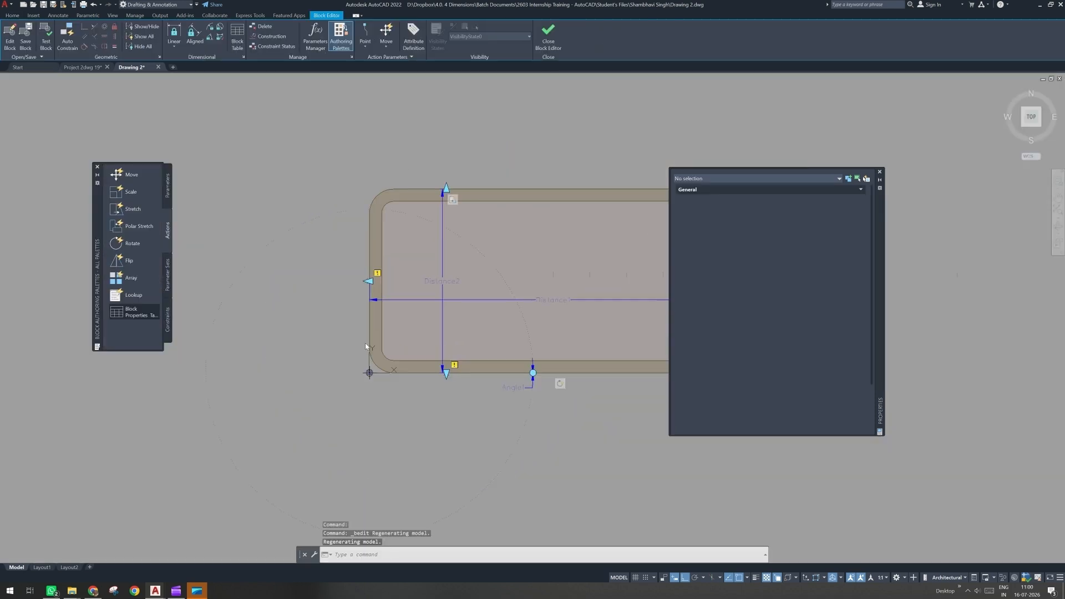
pyautogui.click(443, 239)
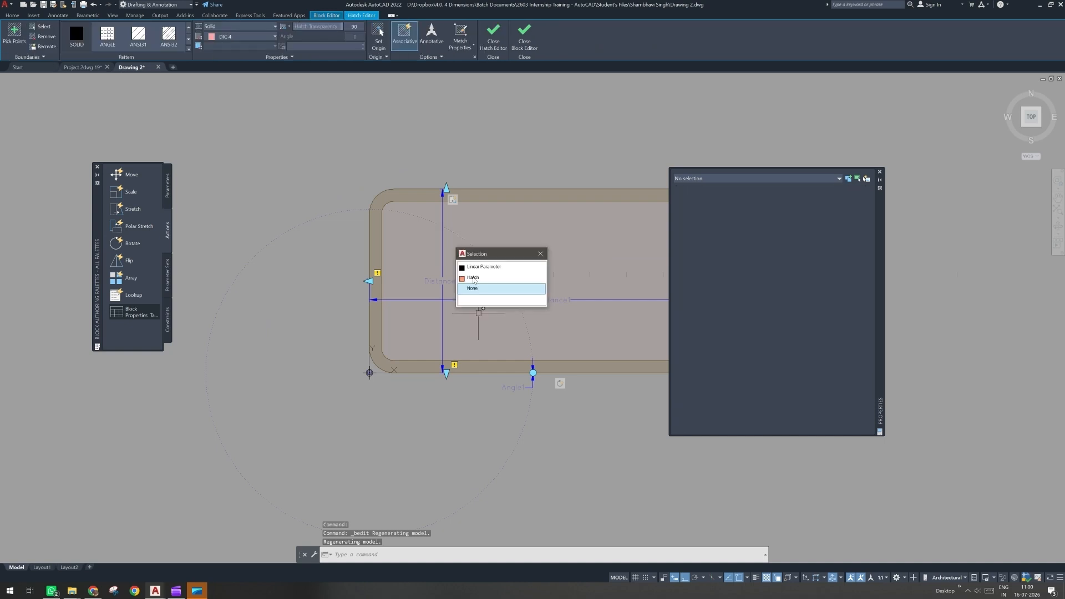
pyautogui.click(483, 267)
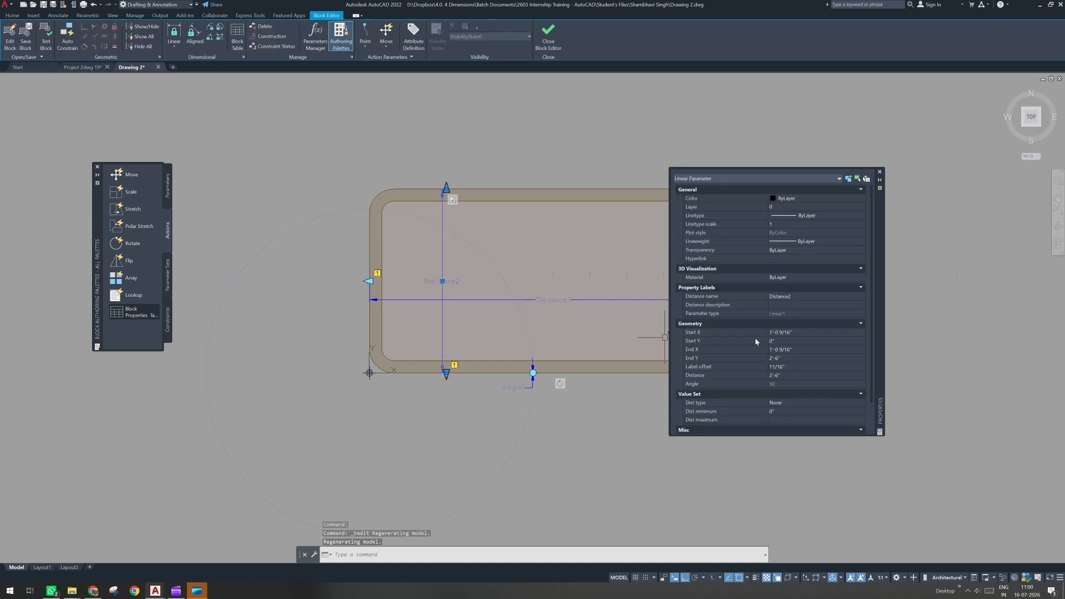
# Step: Restrict the vertical depth parameter to 6" increments, with a minimum of 1'-6" and a maximum of 4'
pyautogui.click(798, 404)
pyautogui.click(785, 424)
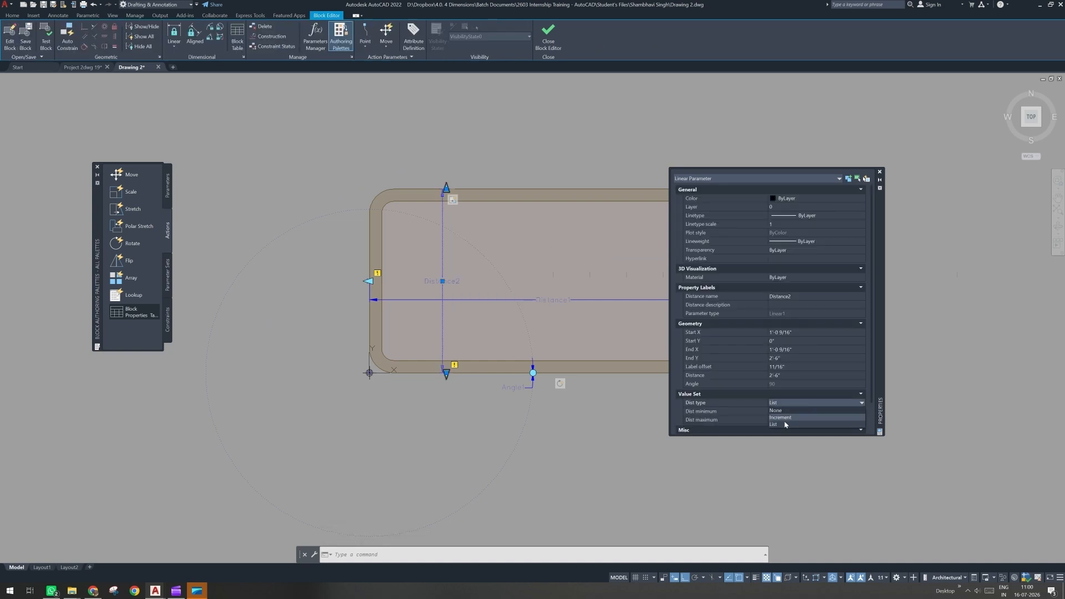
pyautogui.click(788, 404)
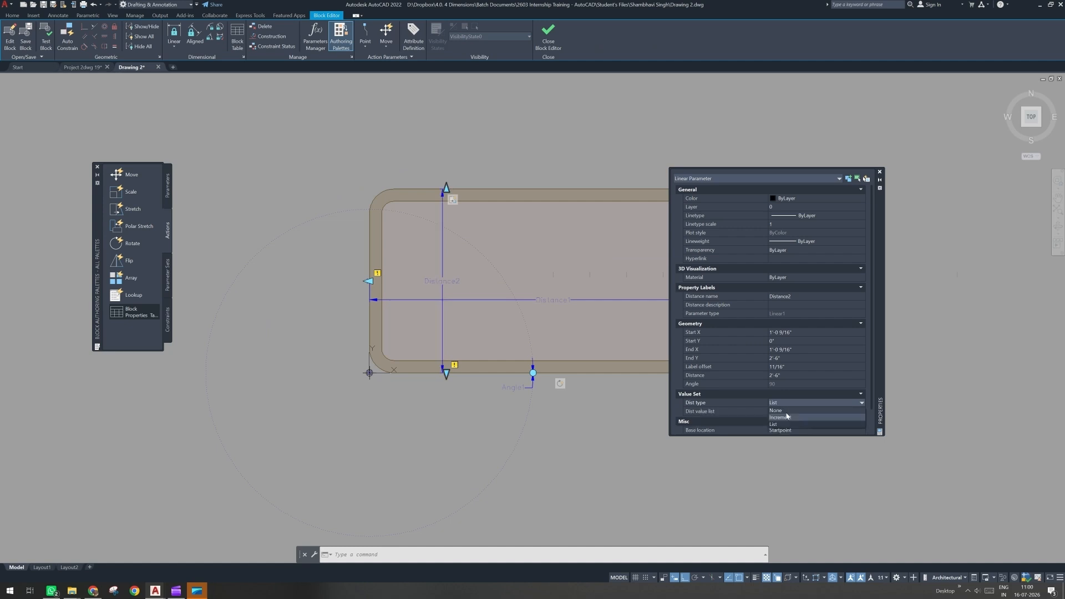
pyautogui.click(787, 417)
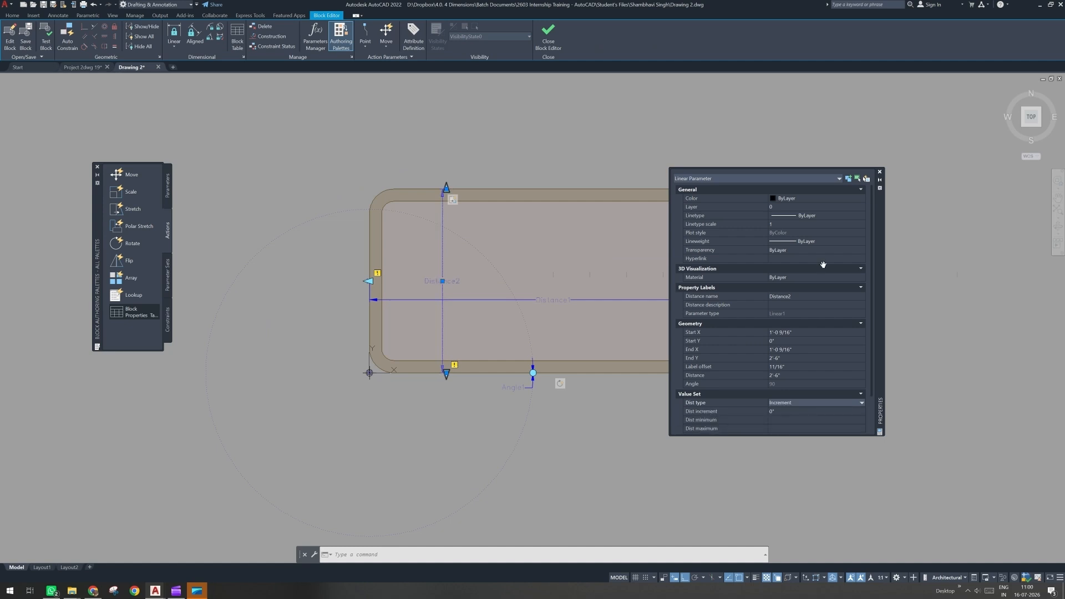
pyautogui.scroll(-3, 870, 339)
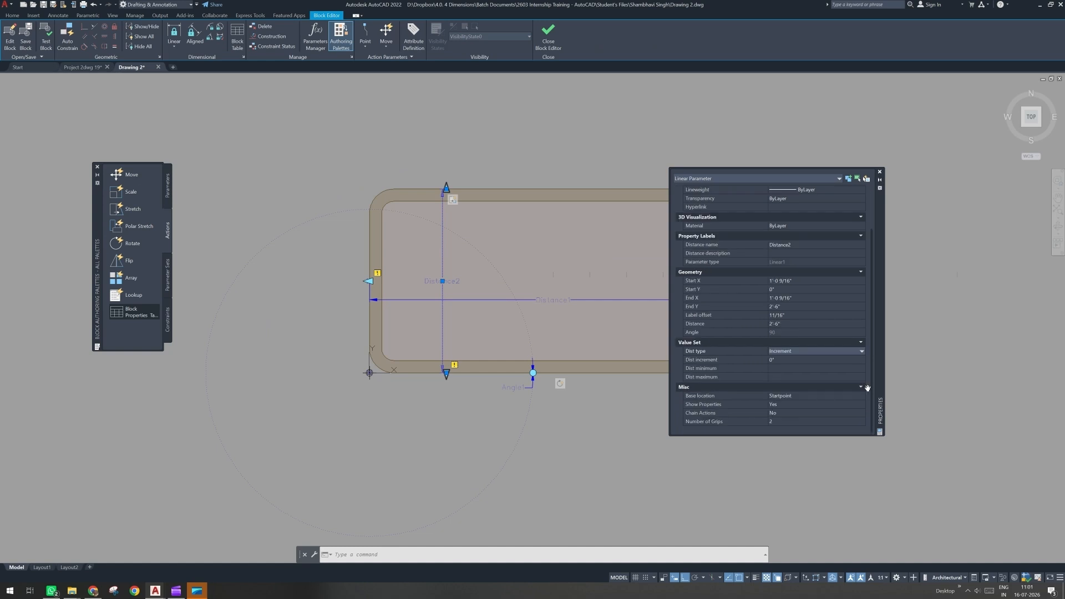
pyautogui.click(779, 359)
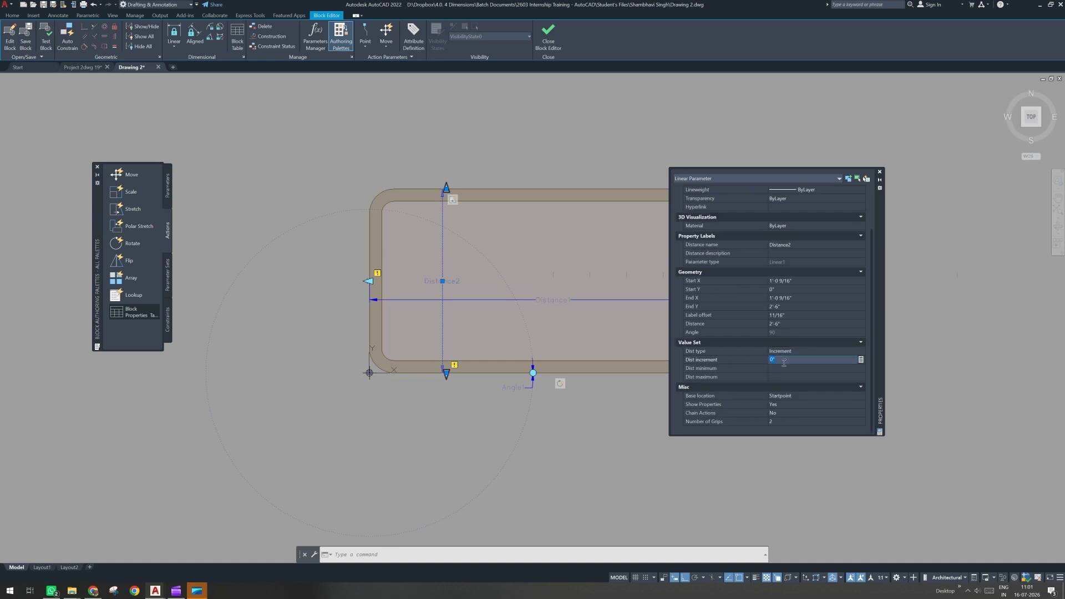
pyautogui.click(787, 370)
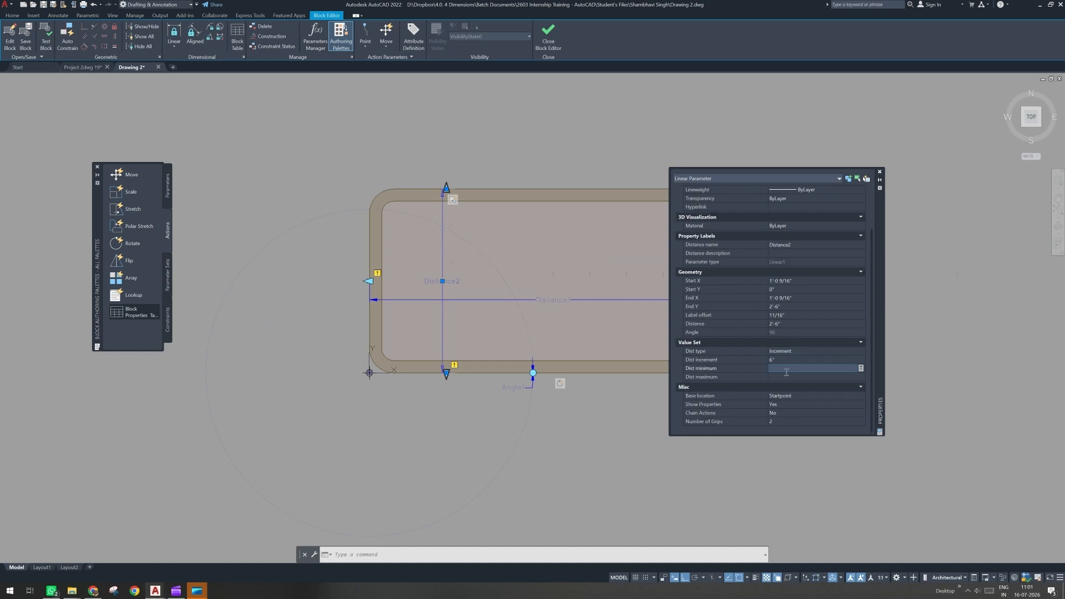
pyautogui.write('18')
pyautogui.click(786, 378)
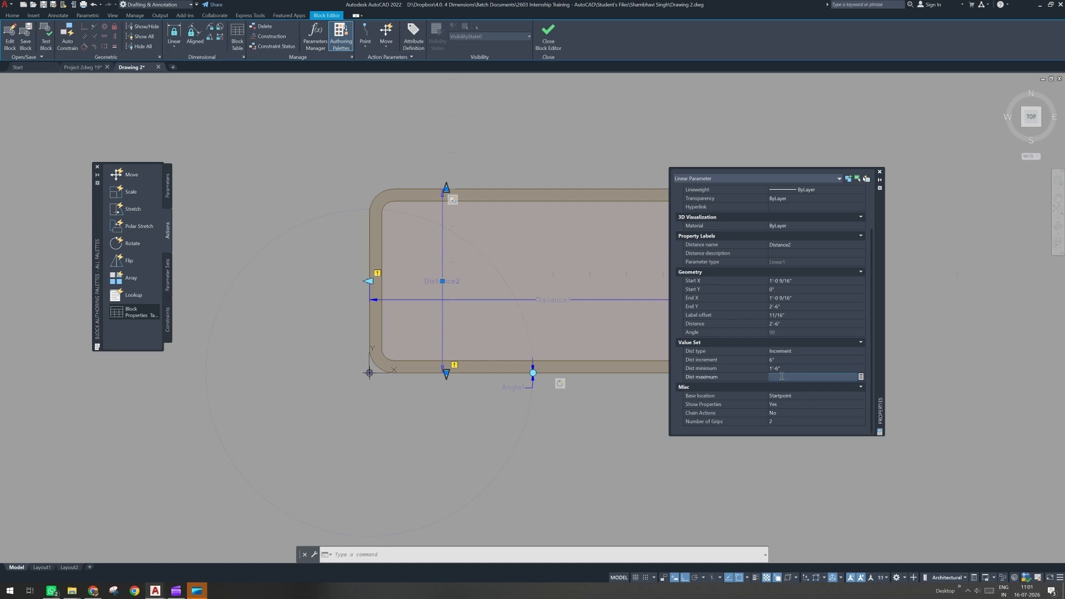
pyautogui.write('48')
pyautogui.press('Return')
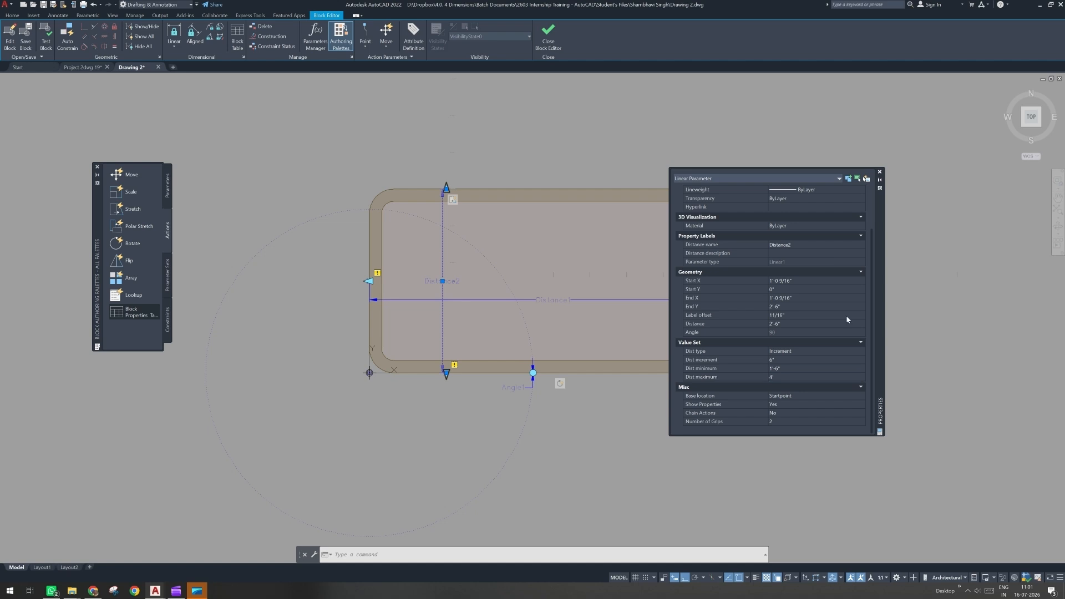
pyautogui.click(880, 173)
# Step: Close the Block Editor and save the depth increment changes to the Centre Table
pyautogui.moveTo(465, 271); pyautogui.dragTo(455, 339, button='middle')
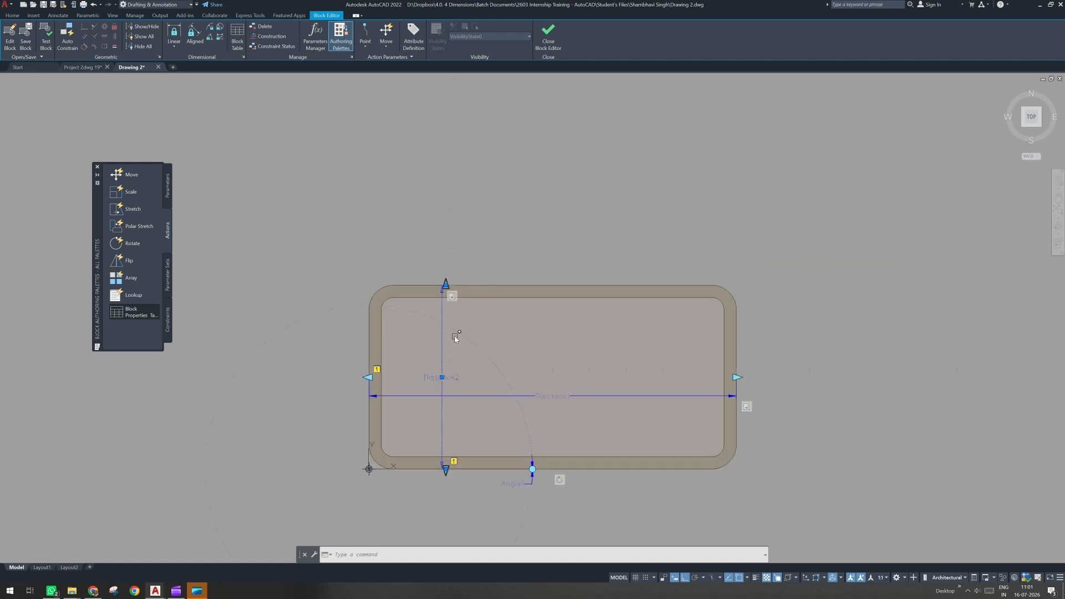
pyautogui.click(452, 248)
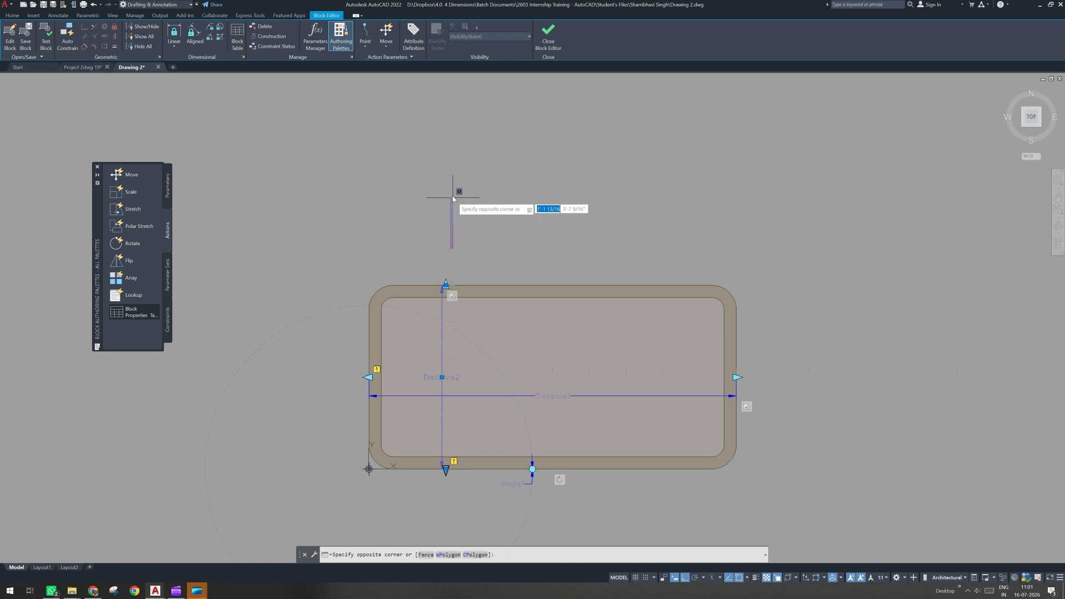
pyautogui.click(458, 159)
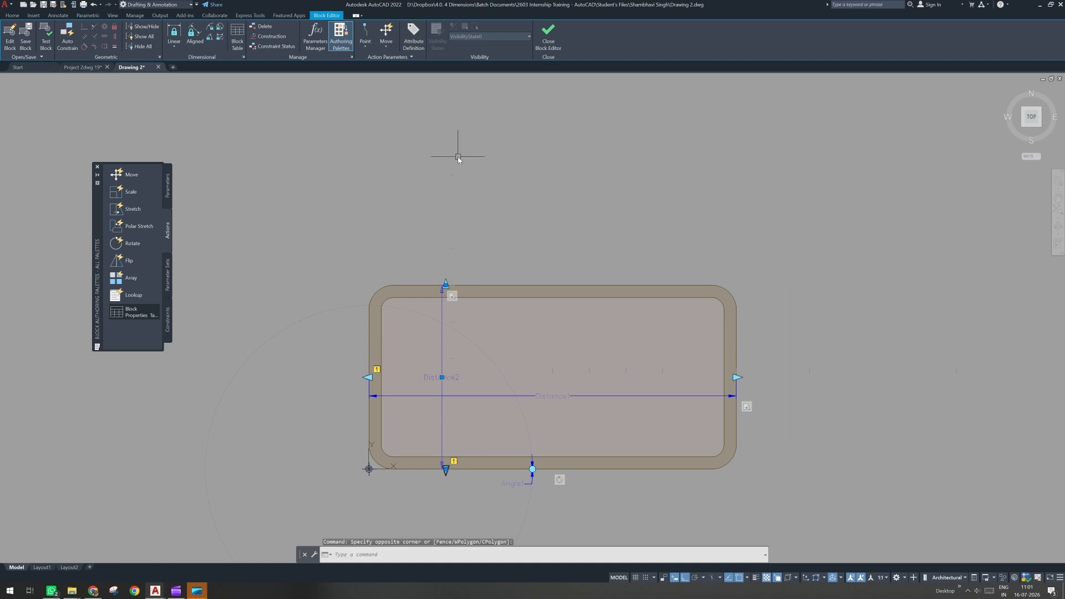
pyautogui.click(546, 41)
pyautogui.click(490, 284)
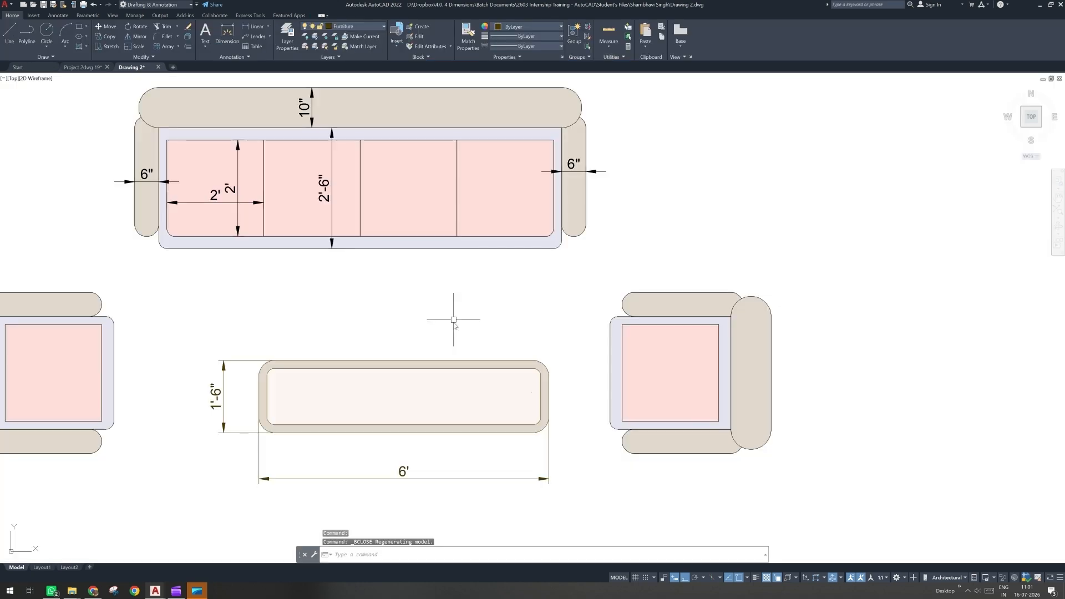
# Step: Stretch the Centre Table's upper edge to a depth of 3'
pyautogui.click(358, 378)
pyautogui.click(309, 360)
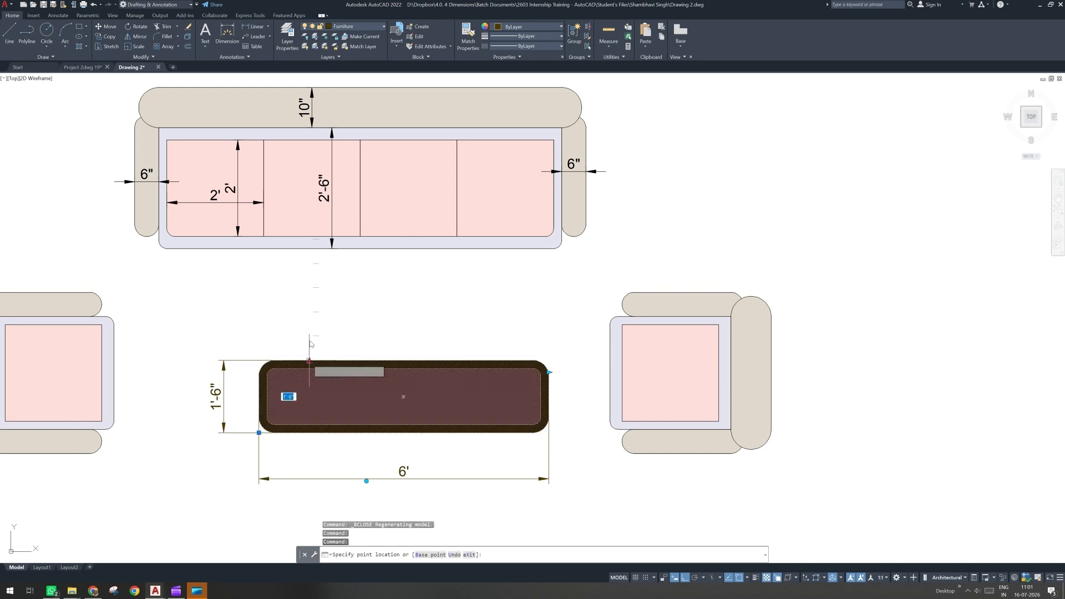
pyautogui.write("3'")
pyautogui.press('Return')
# Step: Stretch the Centre Table's right edge to a width of 2'-6", then widen it to 4'
pyautogui.scroll(-2, 322, 389)
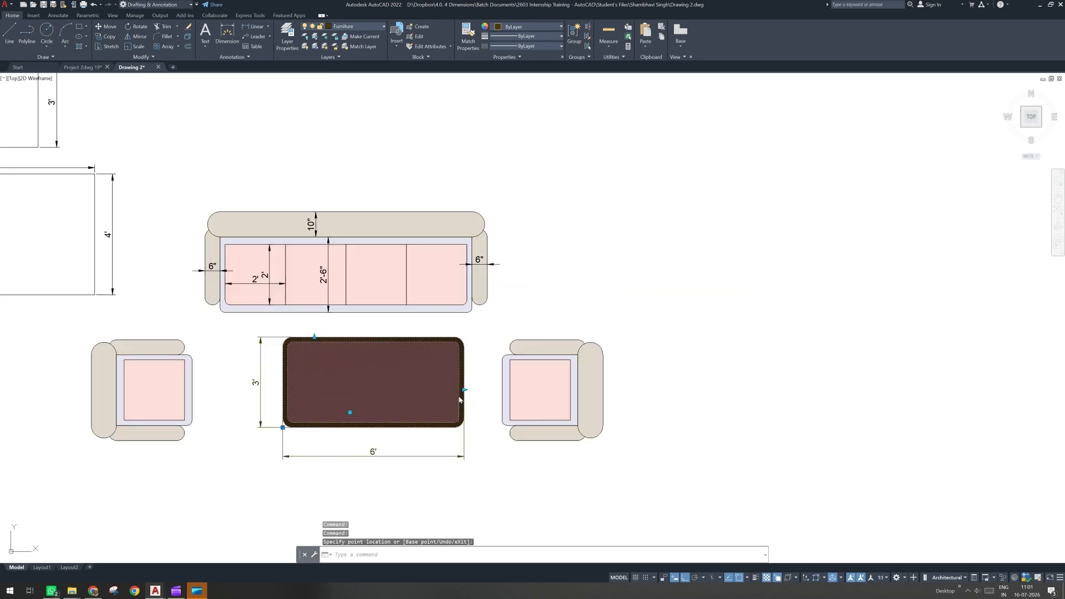
pyautogui.click(463, 390)
pyautogui.click(348, 395)
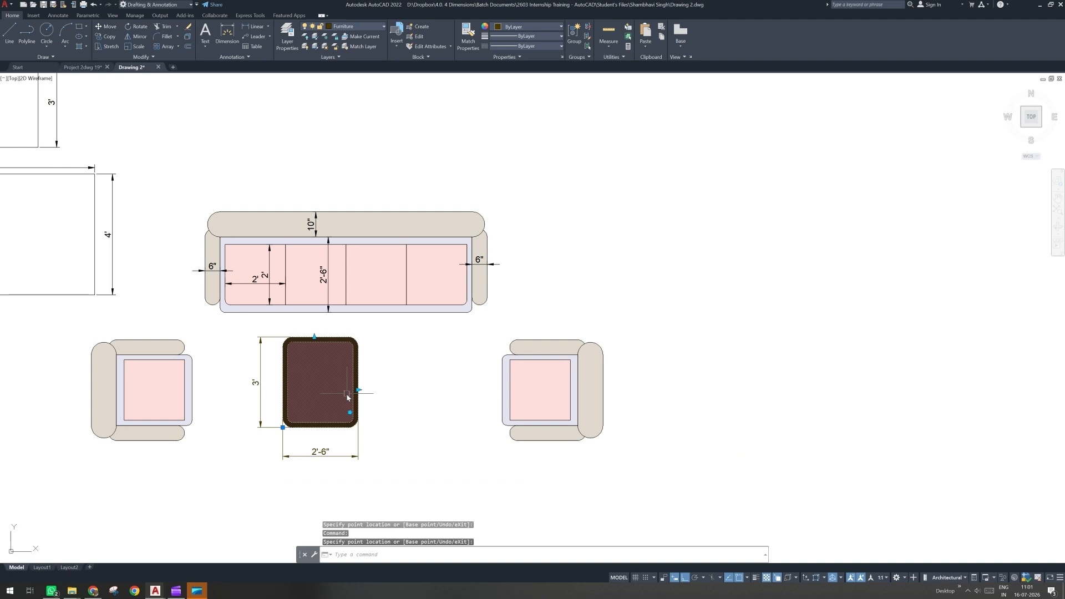
pyautogui.click(357, 390)
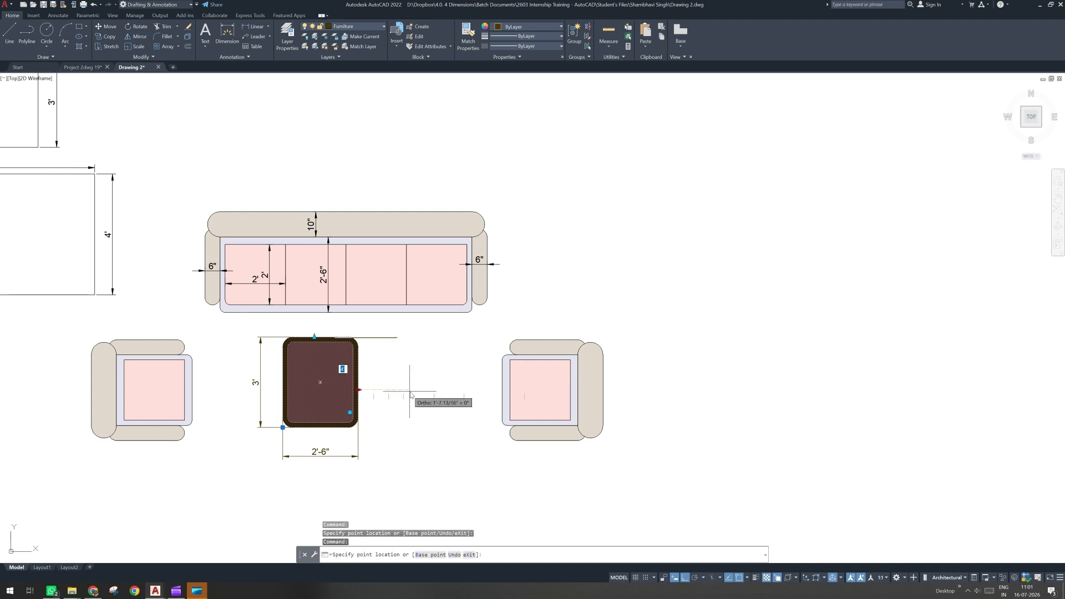
pyautogui.click(403, 393)
# Step: Reduce the Centre Table's depth to 2'-6" and widen it to 5'
pyautogui.click(315, 337)
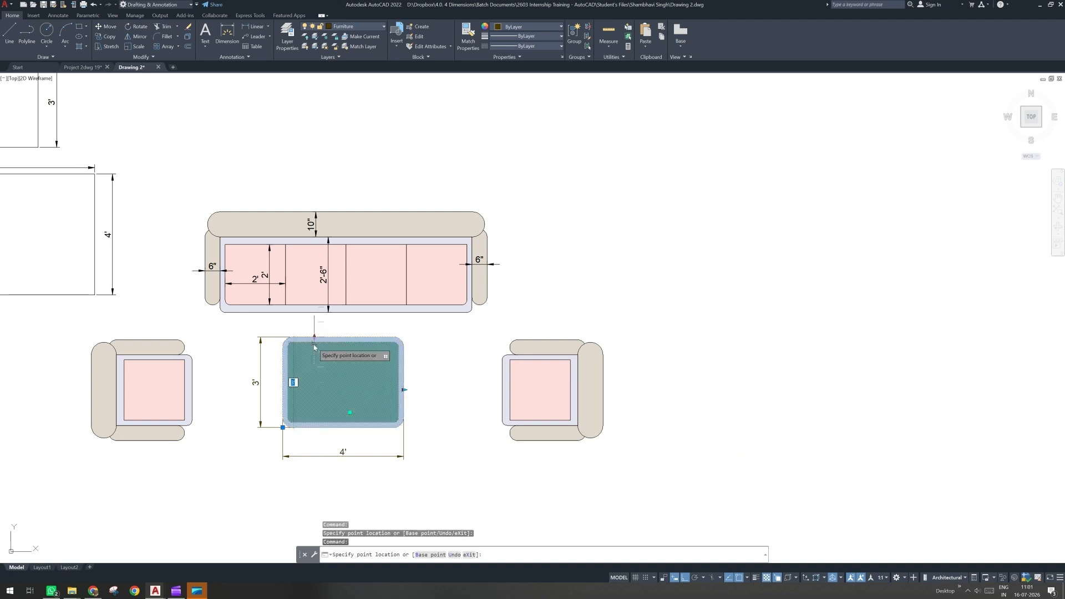
pyautogui.click(317, 352)
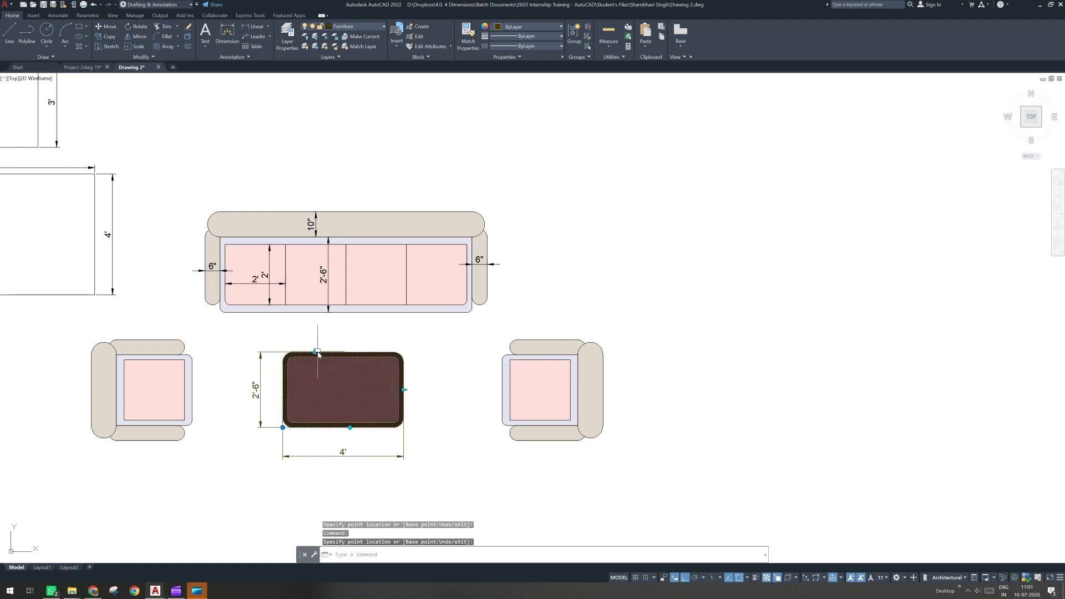
pyautogui.click(404, 390)
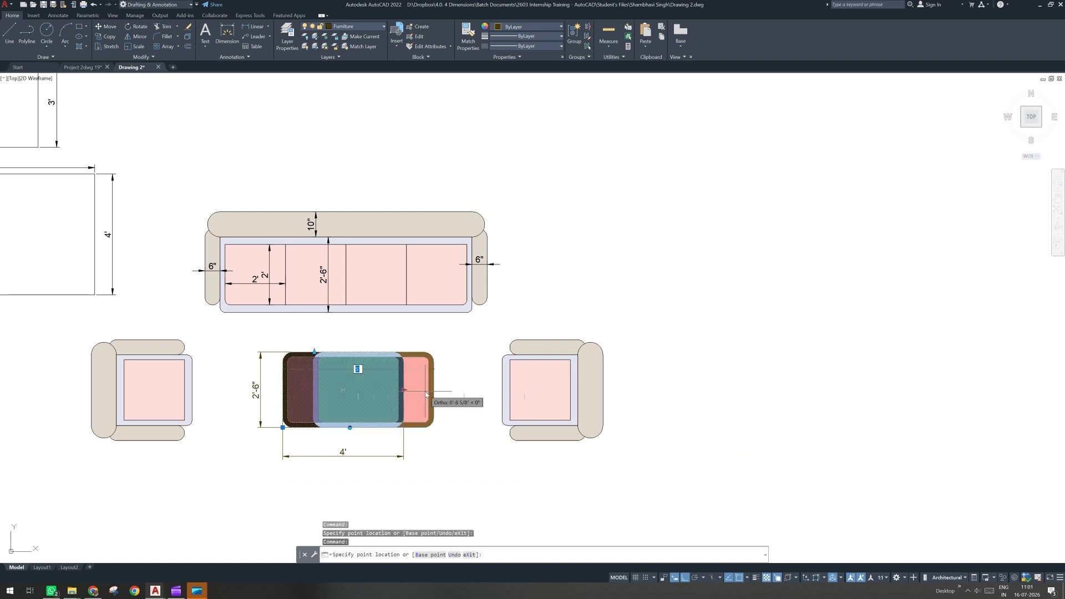
pyautogui.click(434, 396)
pyautogui.press('Escape')
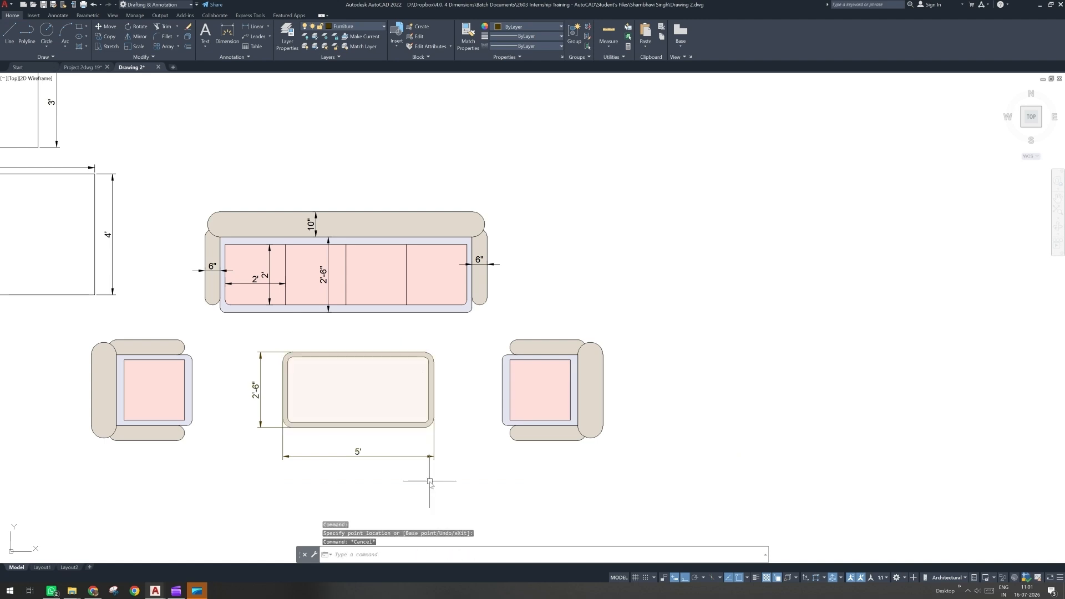
# Step: Copy the Centre Table into the empty space to the right of the right-hand armchair
pyautogui.click(455, 387)
pyautogui.click(395, 395)
pyautogui.write('Co')
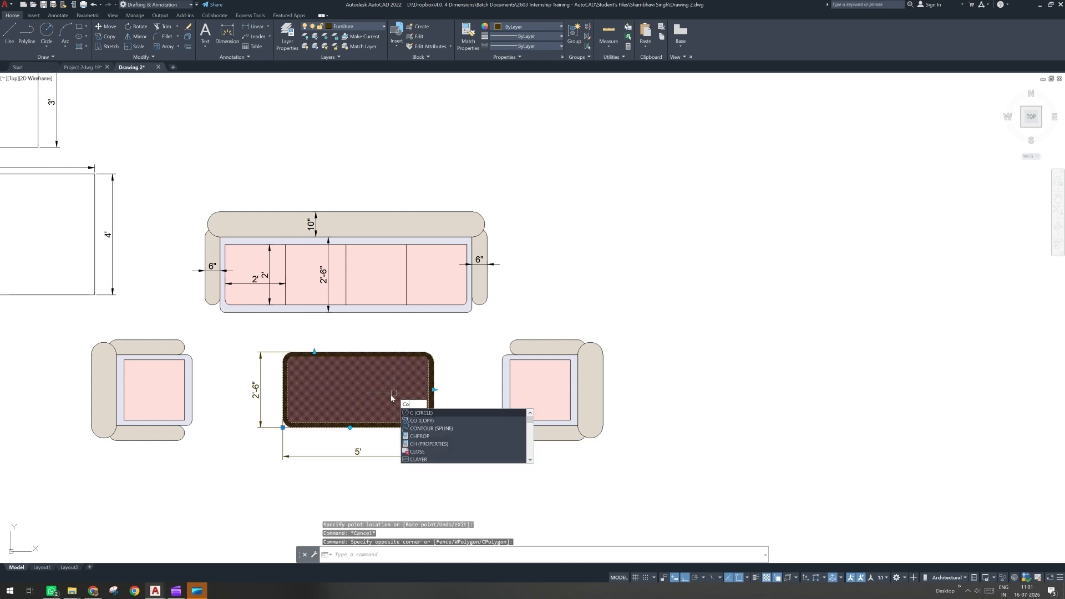
pyautogui.press('Return')
pyautogui.click(368, 388)
pyautogui.click(804, 375)
pyautogui.press('Escape')
# Step: Stretch the copied table to the next listed width and increase its depth by two increments
pyautogui.click(858, 402)
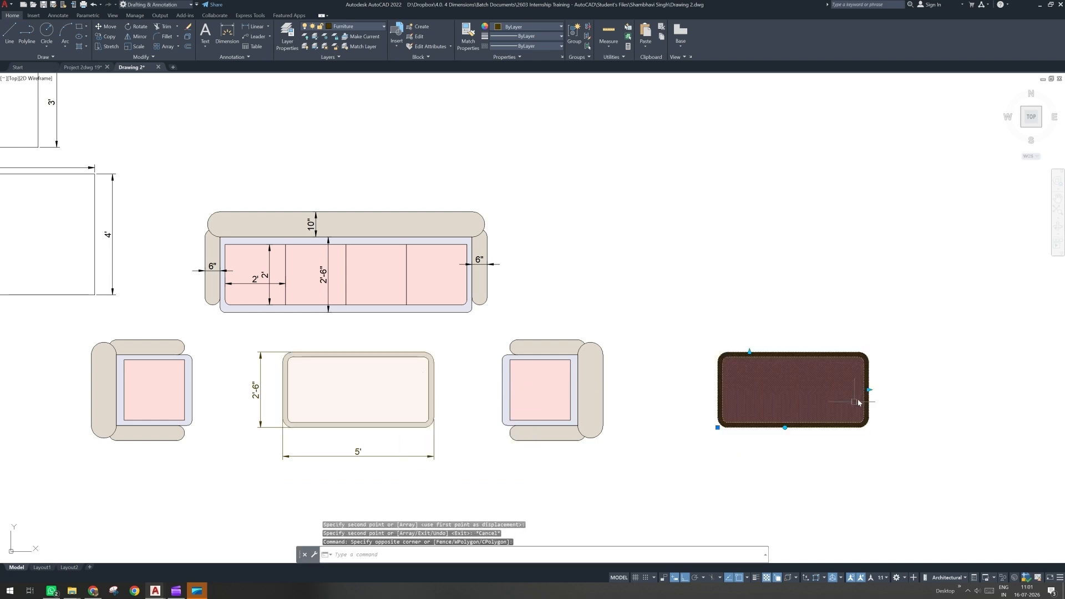
pyautogui.click(870, 390)
pyautogui.click(899, 391)
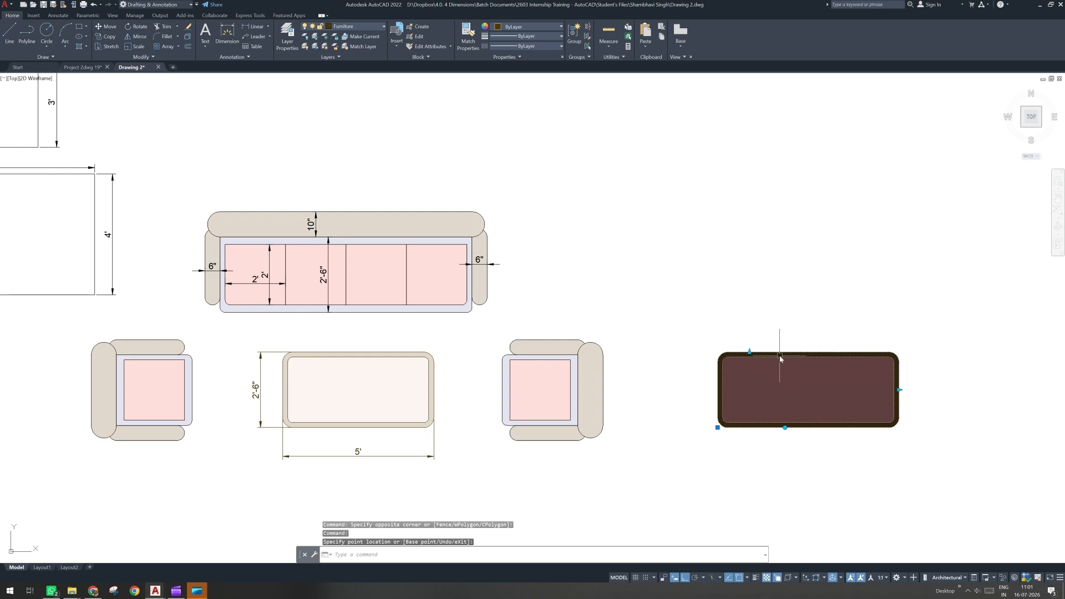
pyautogui.click(750, 322)
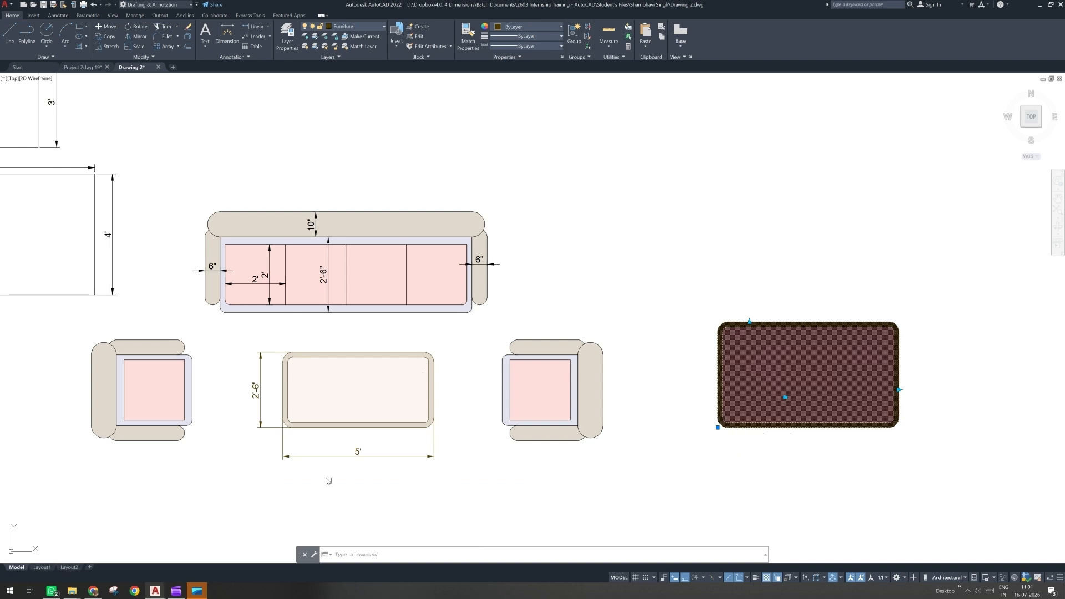
pyautogui.press('Escape')
# Step: Open the original Centre Table block for editing and make Furniture the current layer
pyautogui.click(402, 427)
pyautogui.doubleClick(402, 428)
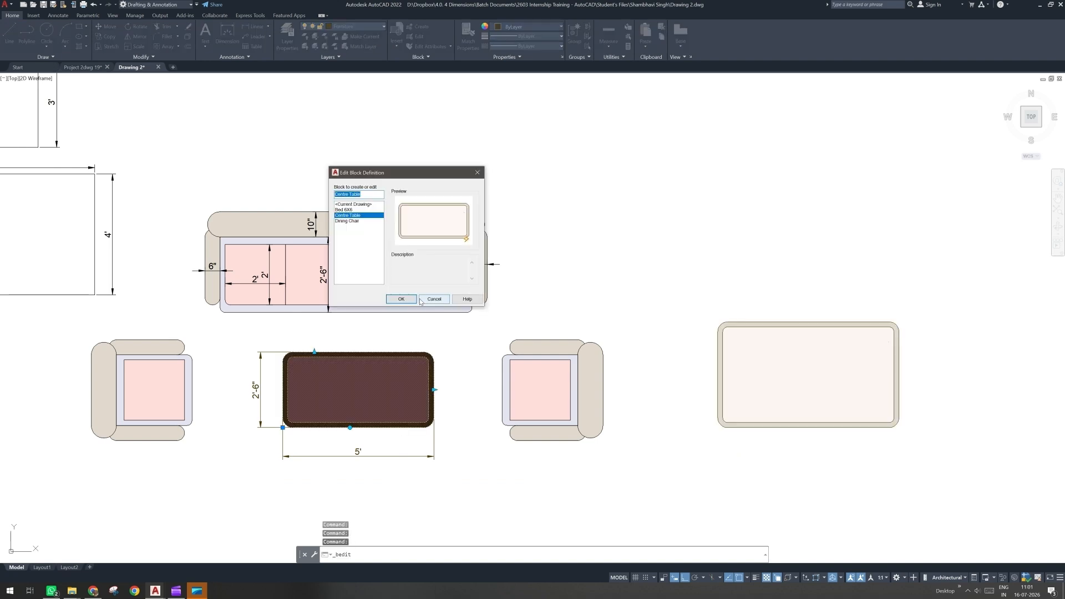
pyautogui.click(402, 299)
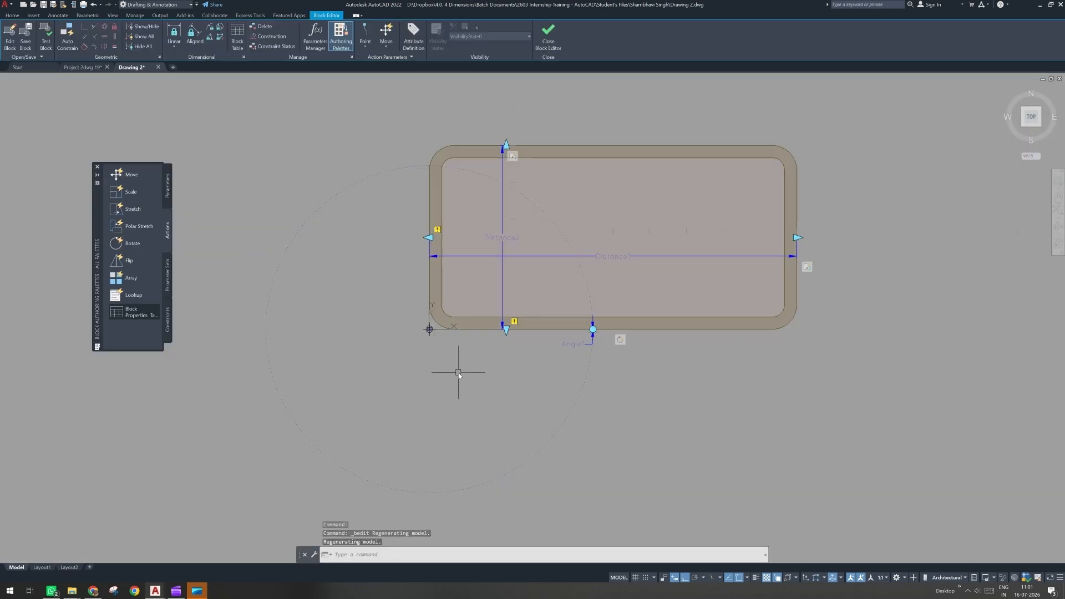
pyautogui.click(12, 15)
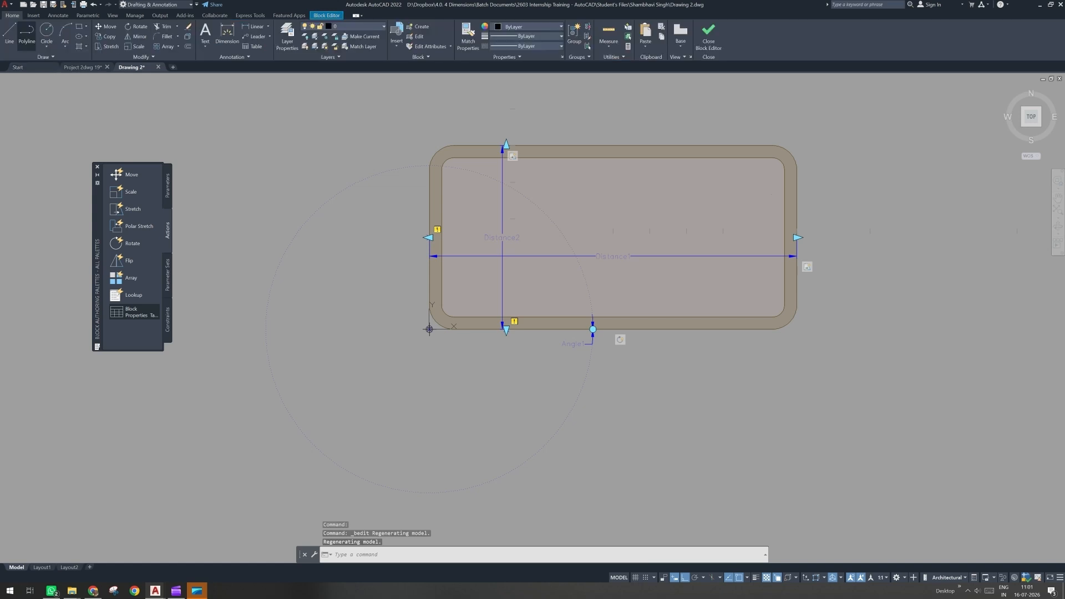
pyautogui.click(369, 27)
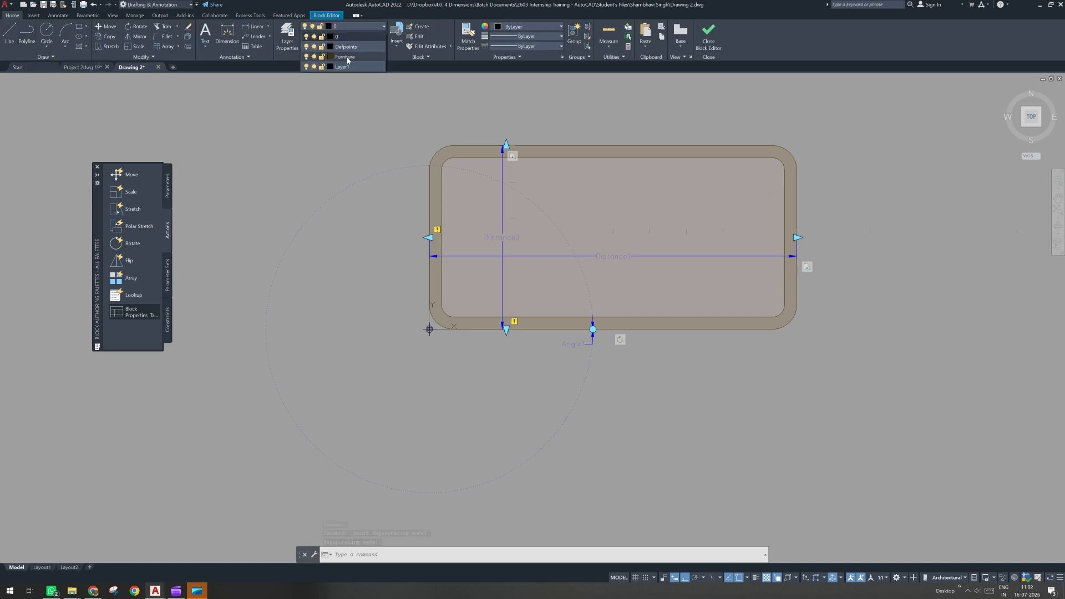
pyautogui.click(348, 58)
# Step: Assign the Centre Table's geometry and parameters in the block to the Furniture layer
pyautogui.click(866, 111)
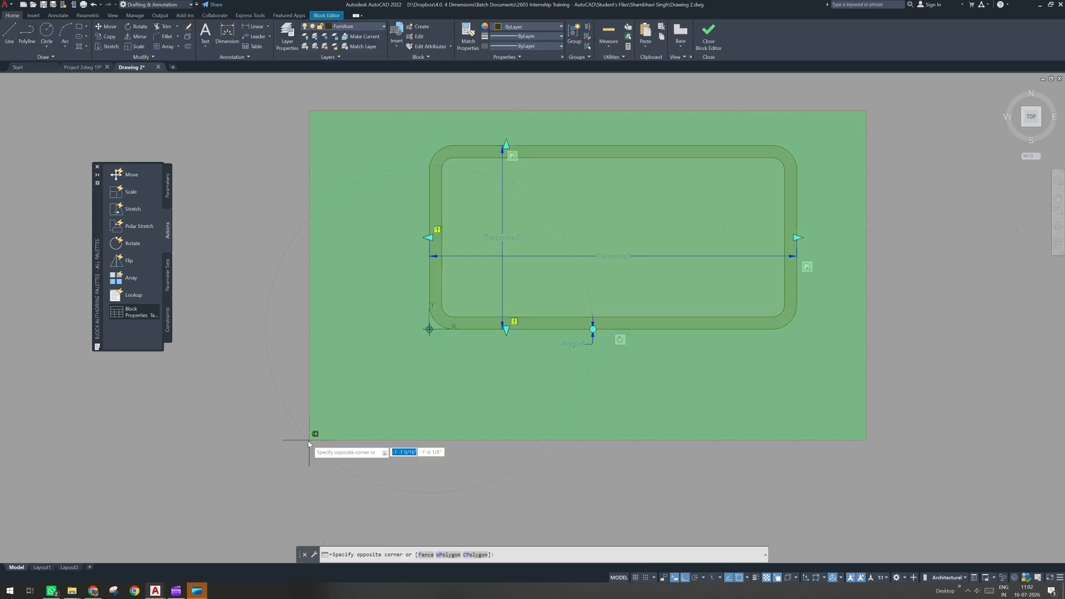
pyautogui.click(309, 441)
pyautogui.click(360, 29)
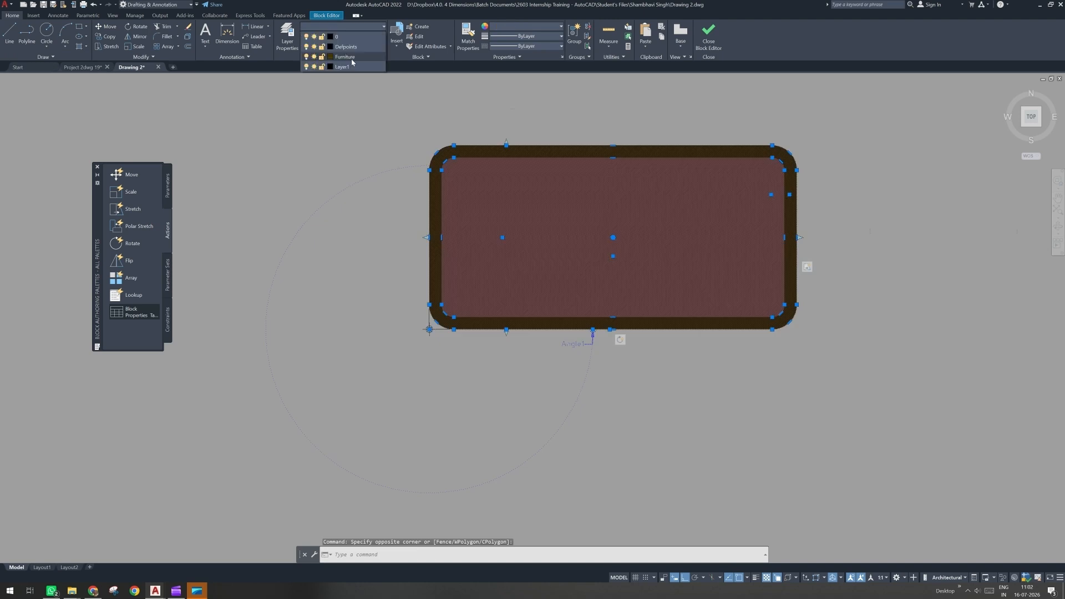
pyautogui.click(349, 57)
pyautogui.press('Escape')
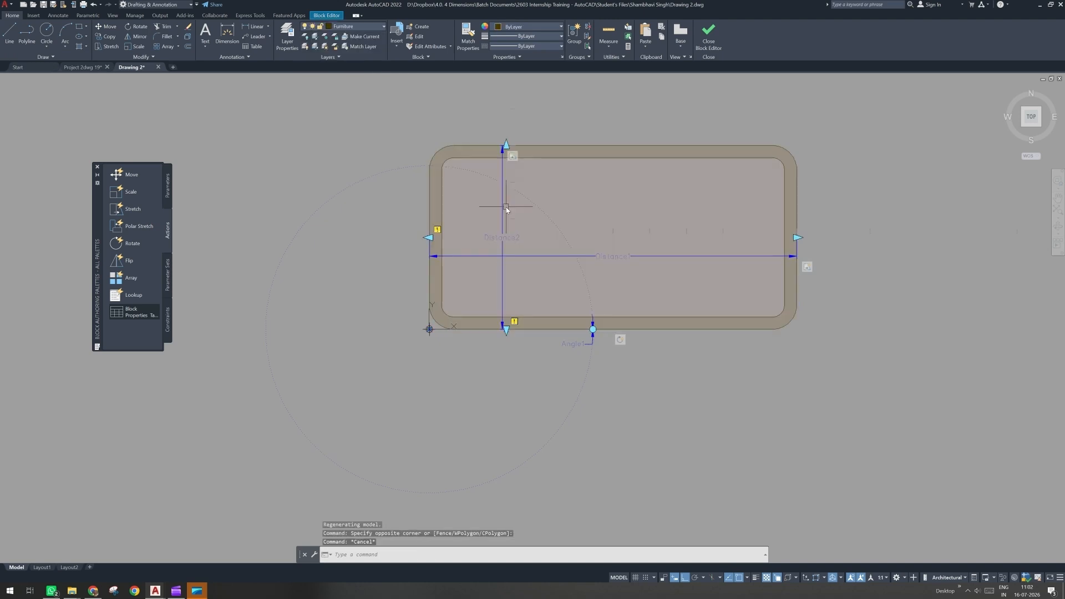
pyautogui.press('Escape')
pyautogui.press('Escape')
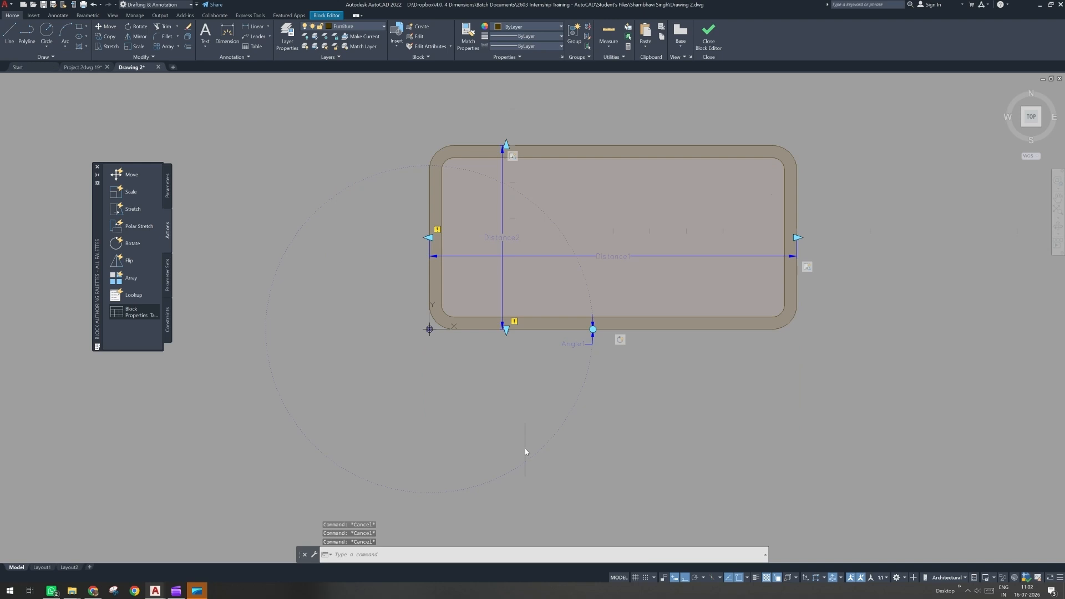
# Step: Add a horizontal linear dimension for the Centre Table's overall width, placed below the table inside the block
pyautogui.moveTo(376, 114); pyautogui.dragTo(303, 147, button='middle')
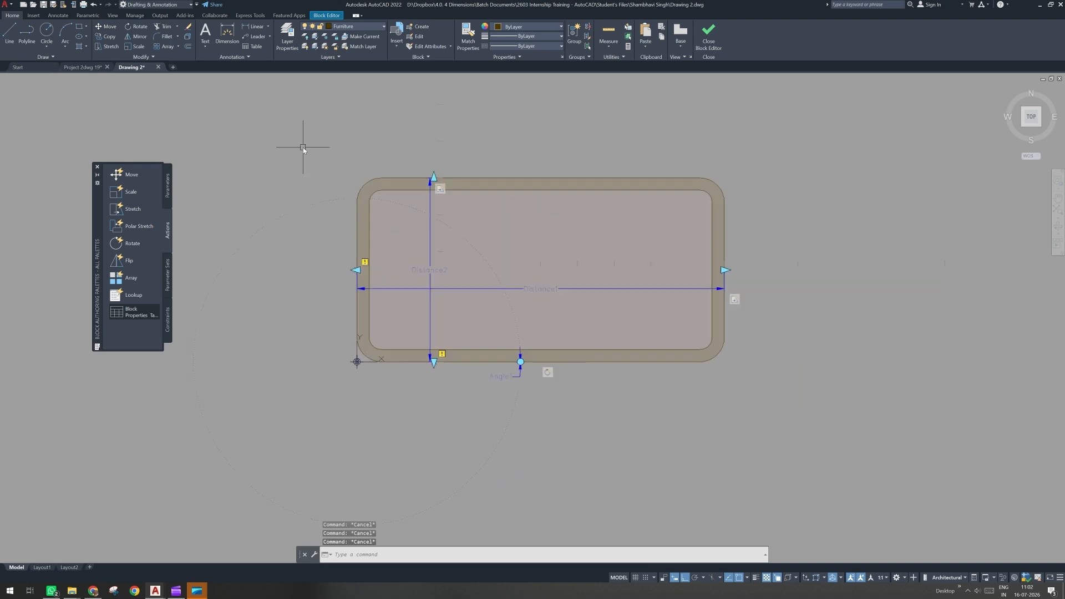
pyautogui.click(257, 29)
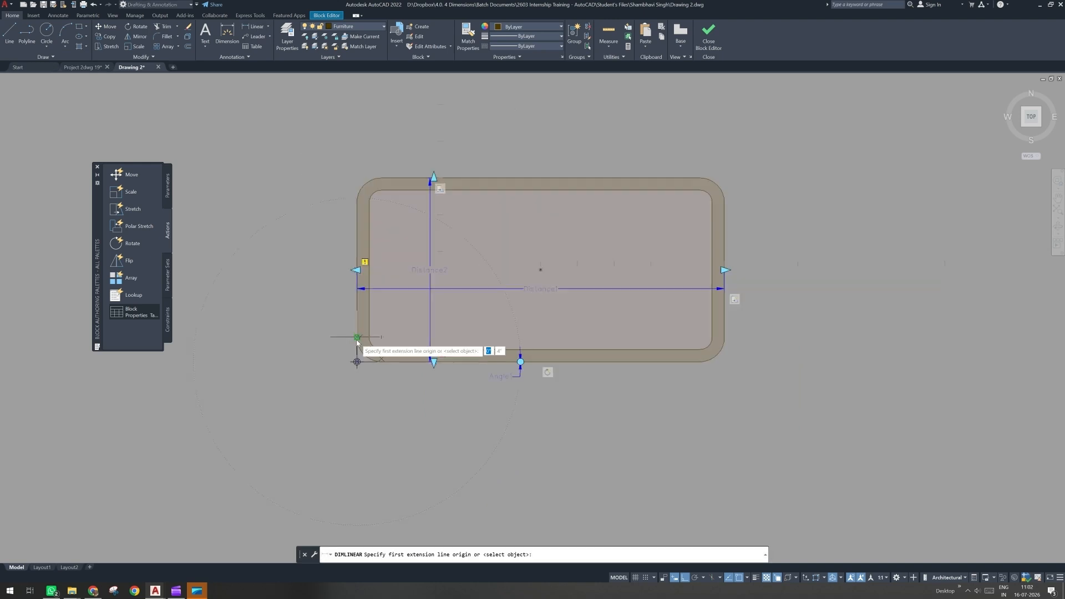
pyautogui.click(357, 338)
pyautogui.click(725, 338)
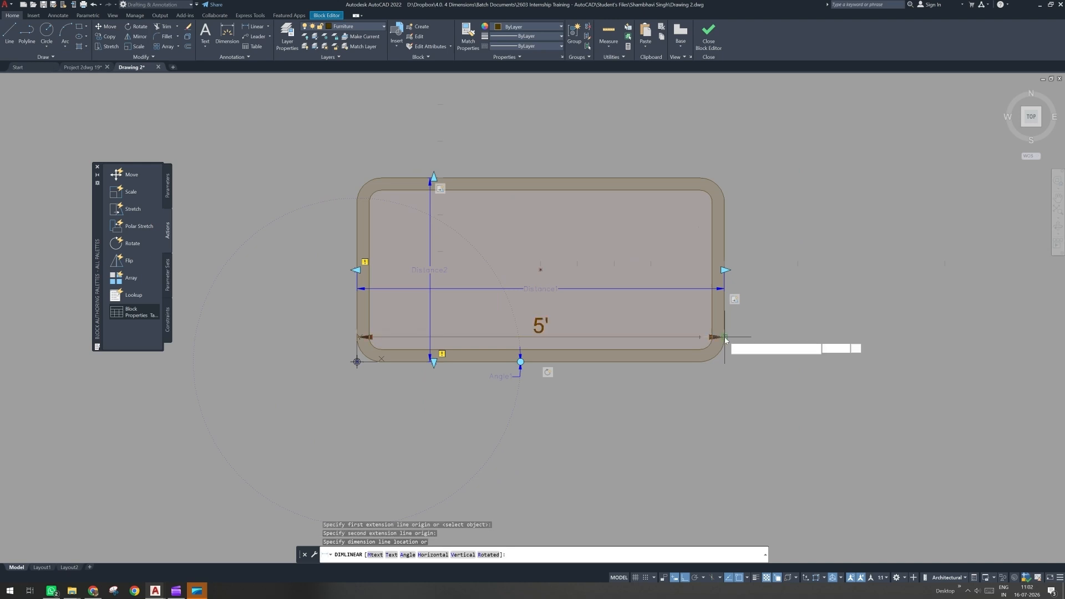
pyautogui.click(680, 418)
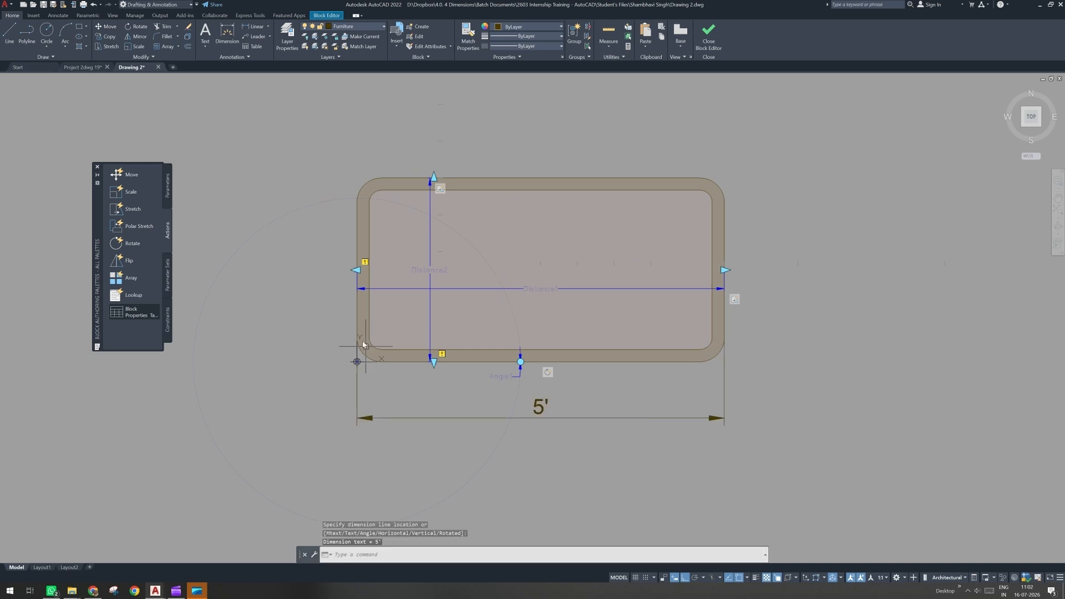
# Step: Add a vertical linear dimension for the Centre Table's overall depth, placed to the left of the table inside the block
pyautogui.press('Return')
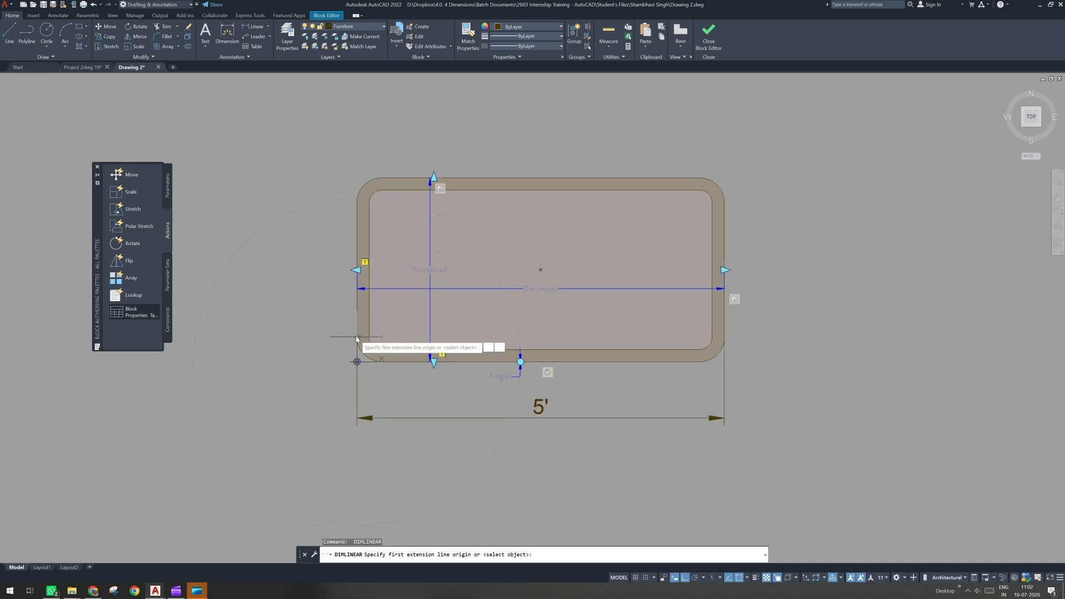
pyautogui.click(382, 363)
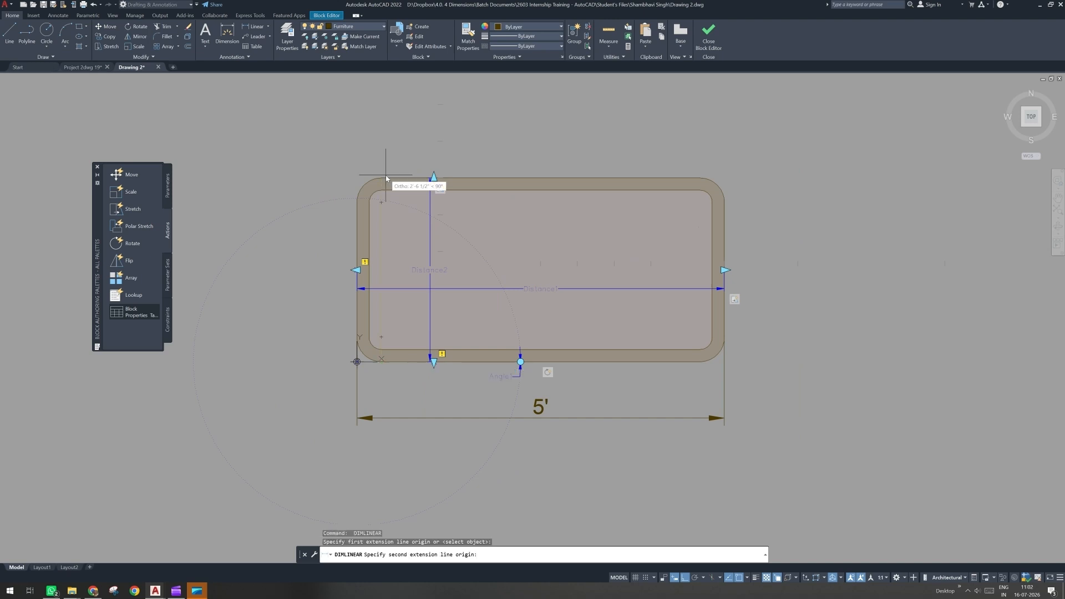
pyautogui.click(385, 175)
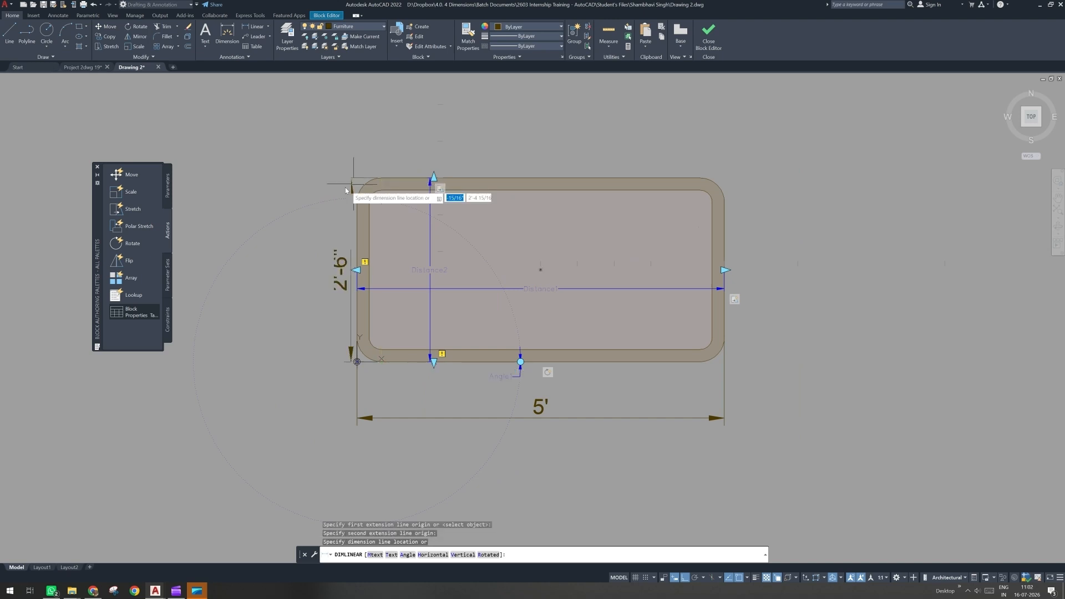
pyautogui.click(317, 193)
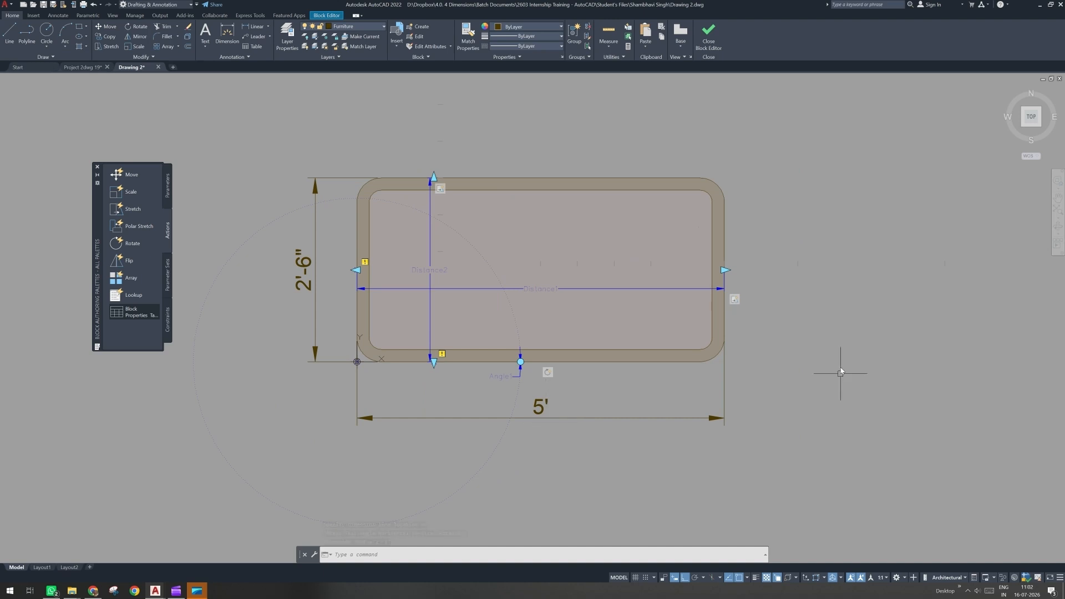
# Step: Close the block editor and save the changes to the Centre Table block
pyautogui.rightClick(738, 301)
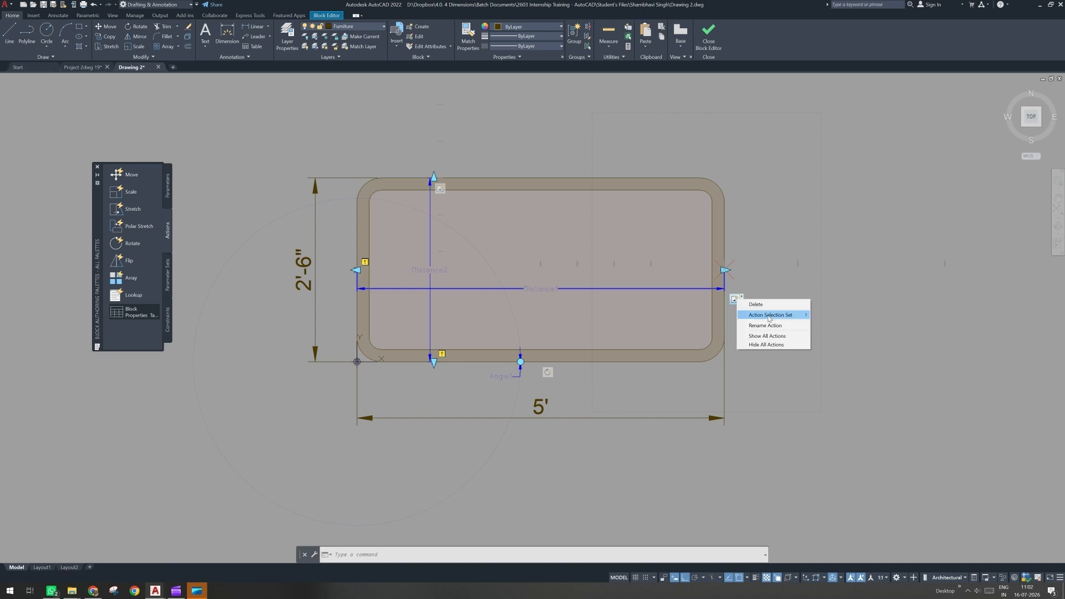
pyautogui.moveTo(769, 319)
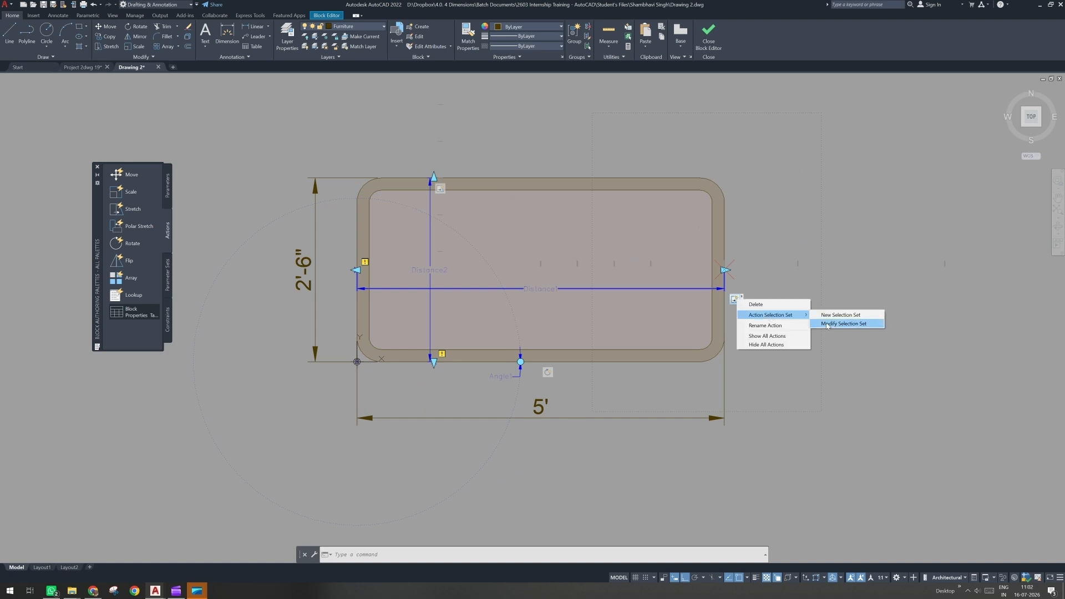
pyautogui.click(704, 42)
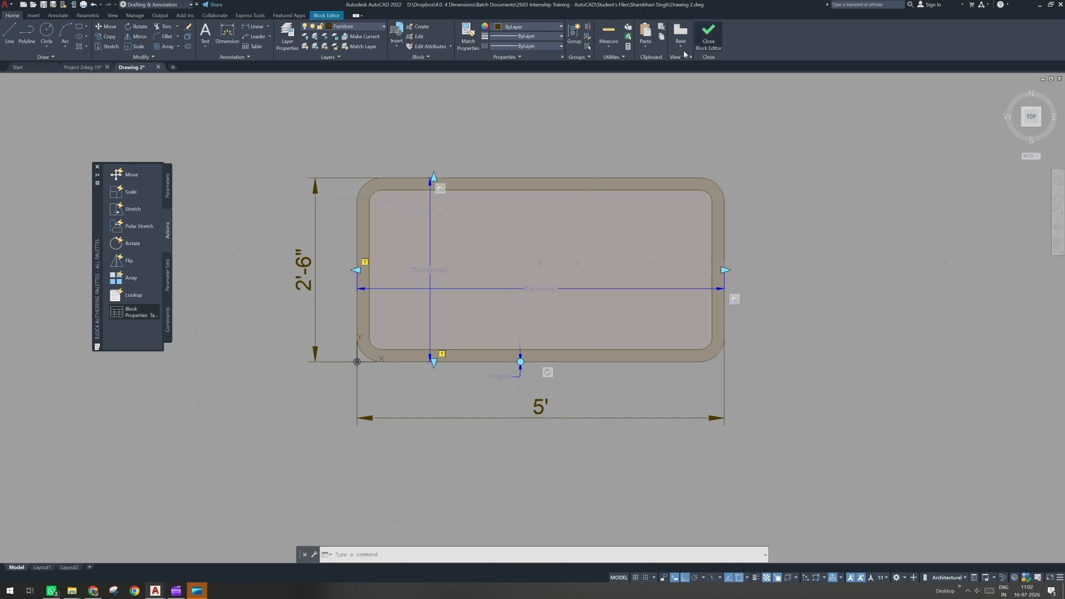
pyautogui.click(488, 285)
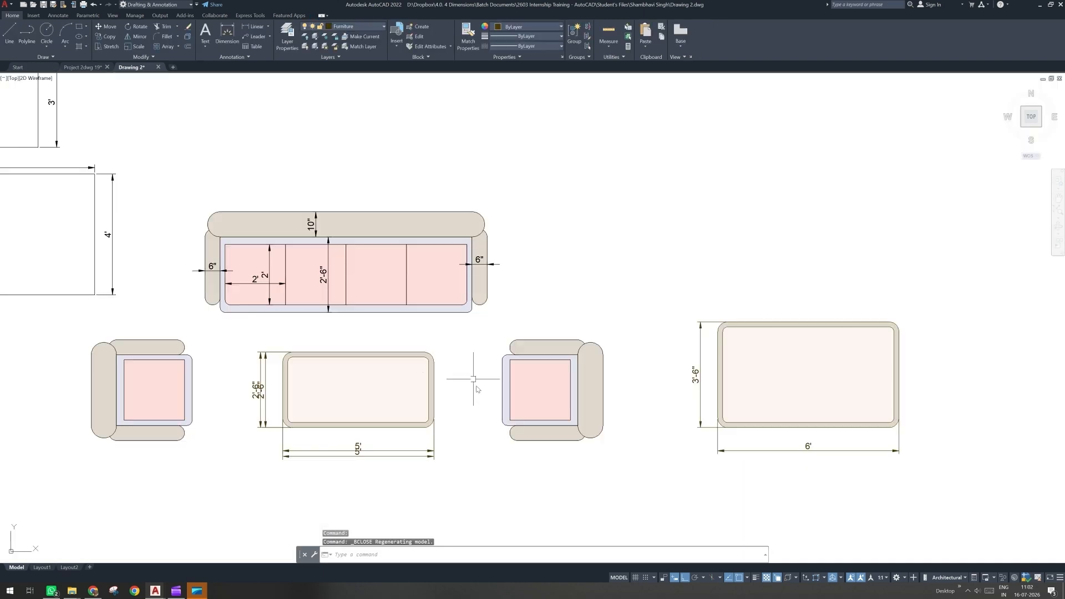
# Step: Test the block's dimensions by stretching the original Centre Table to 8' wide and 4' deep, and revert the depth change
pyautogui.click(453, 364)
pyautogui.click(431, 389)
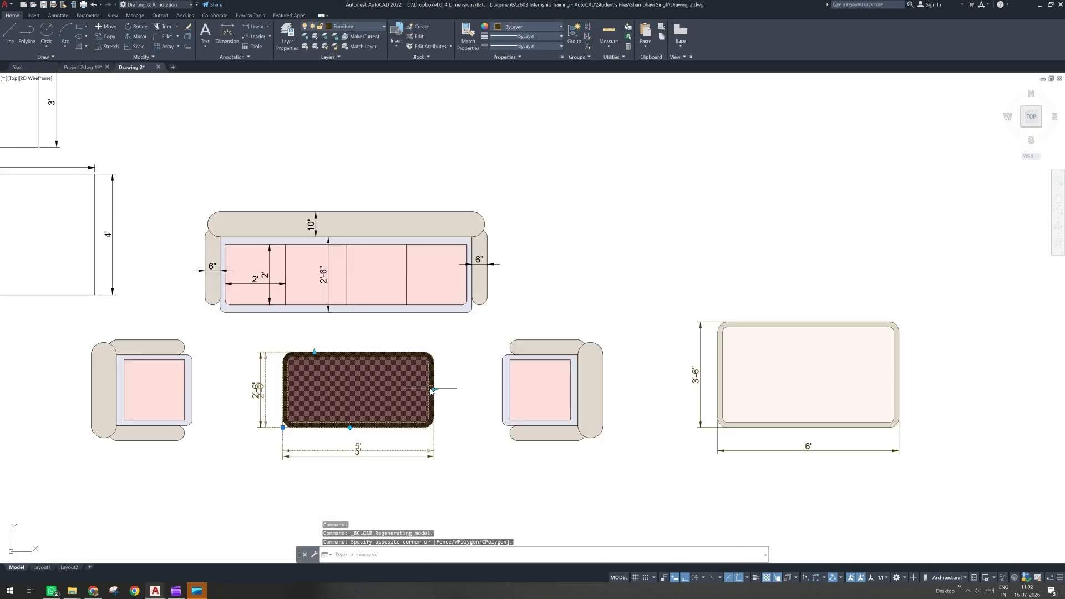
pyautogui.click(432, 389)
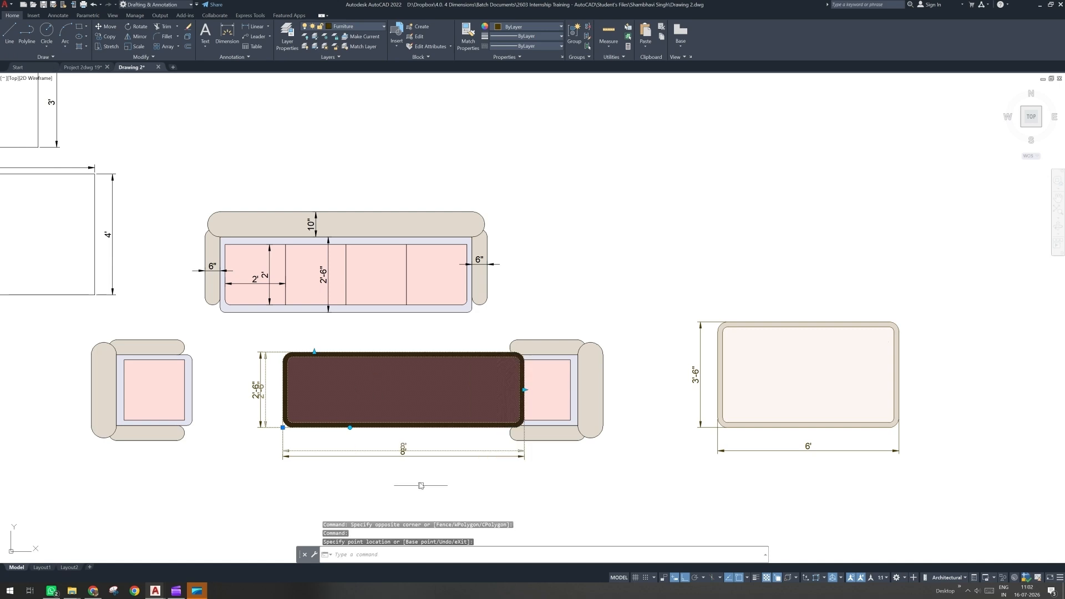
pyautogui.click(314, 352)
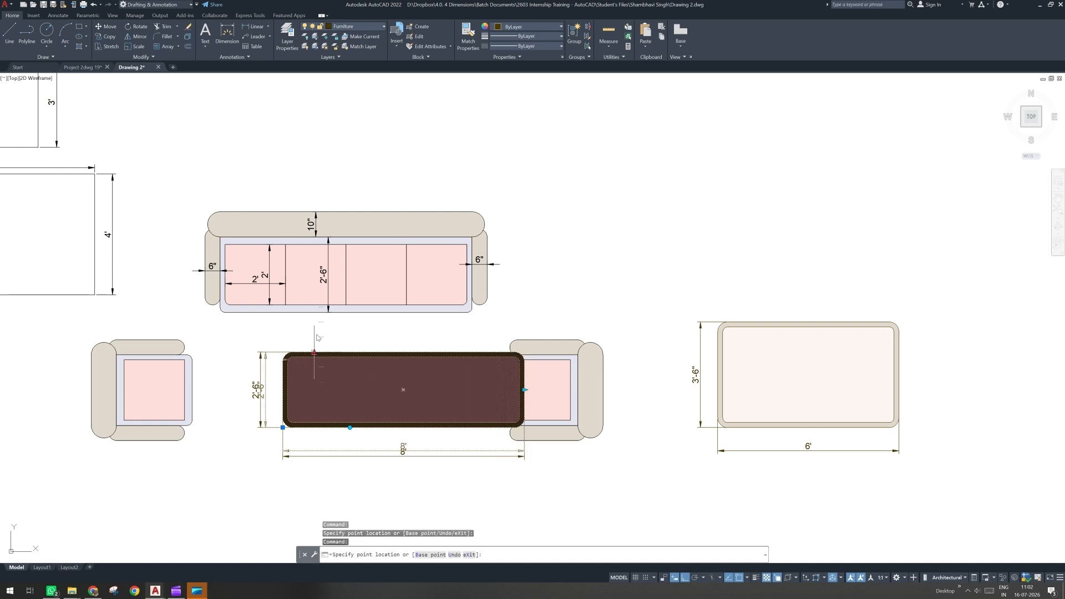
pyautogui.click(315, 308)
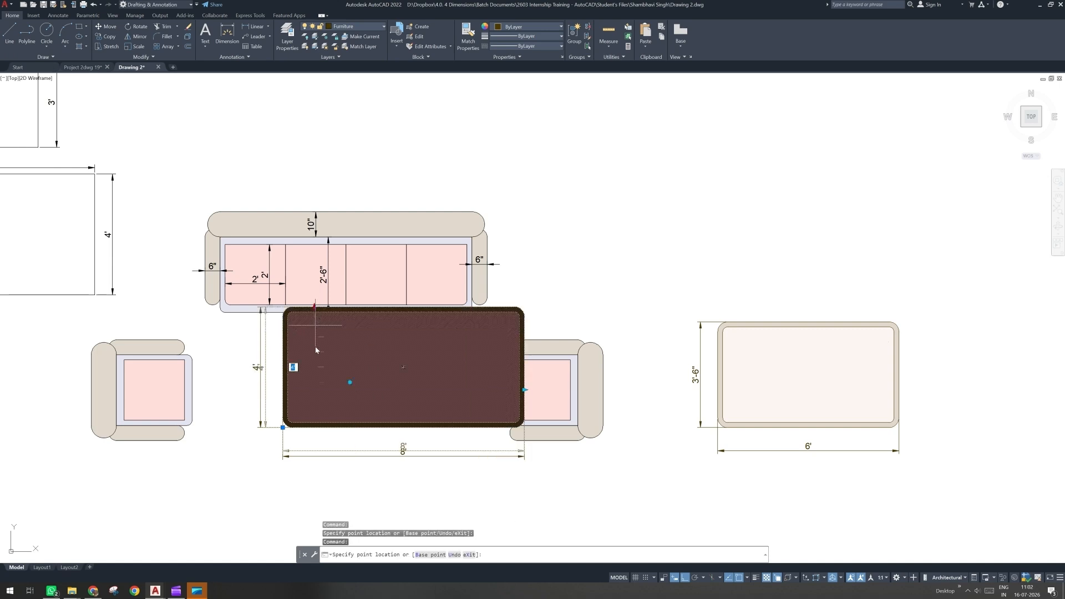
pyautogui.hotkey('ctrl', 'z')
pyautogui.press('Escape')
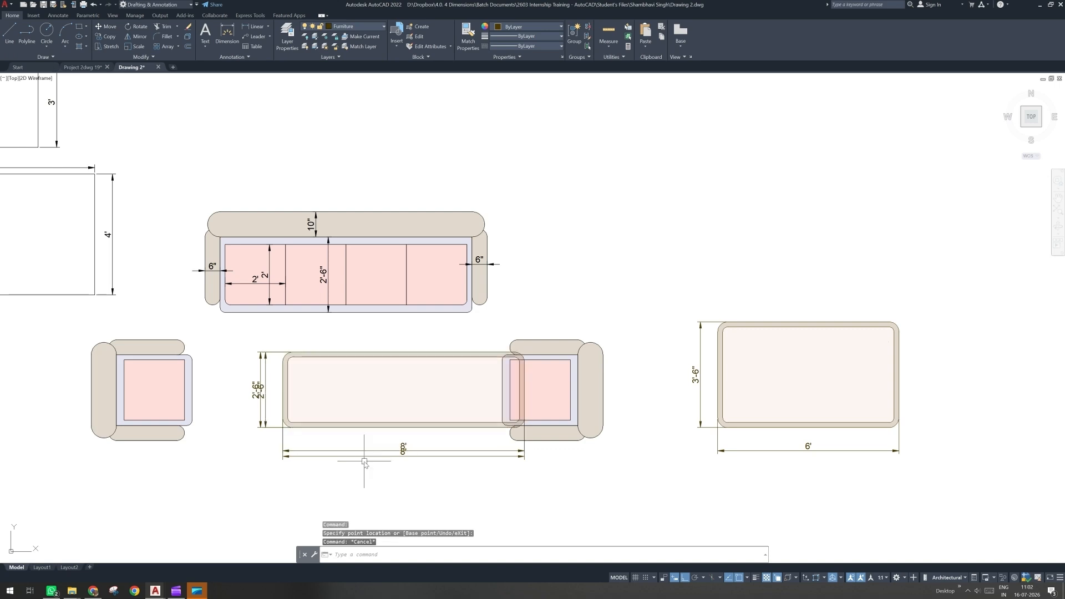
# Step: Delete the two duplicate width and depth dimensions that lie outside the block around the original Centre Table
pyautogui.click(364, 459)
pyautogui.press('Delete')
pyautogui.click(255, 390)
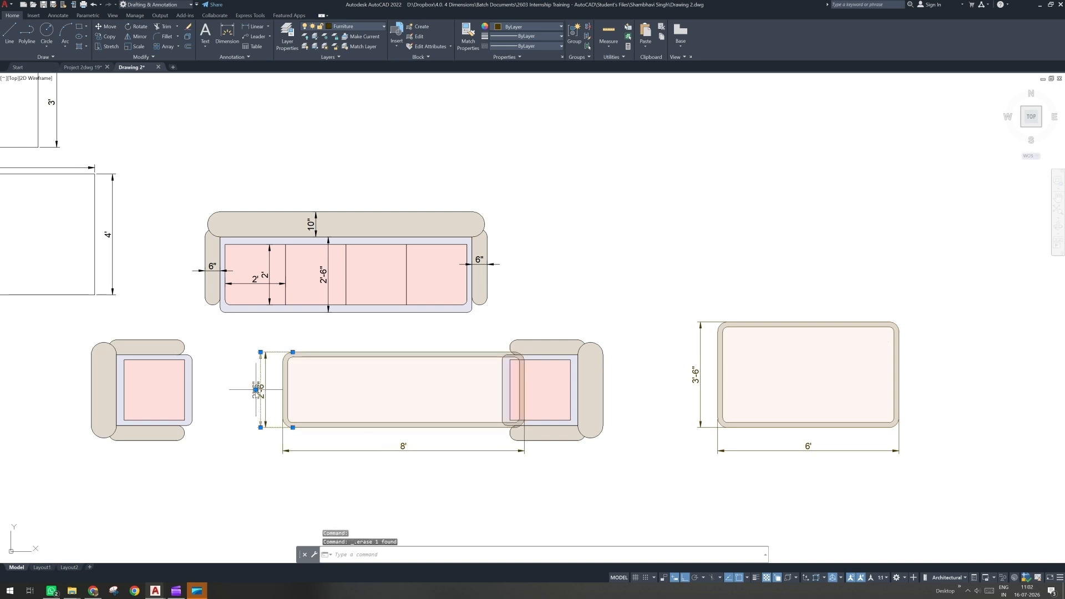
pyautogui.press('Delete')
# Step: Set the original Centre Table's width to 5' by stretching it to that listed size, and deselect it
pyautogui.click(462, 427)
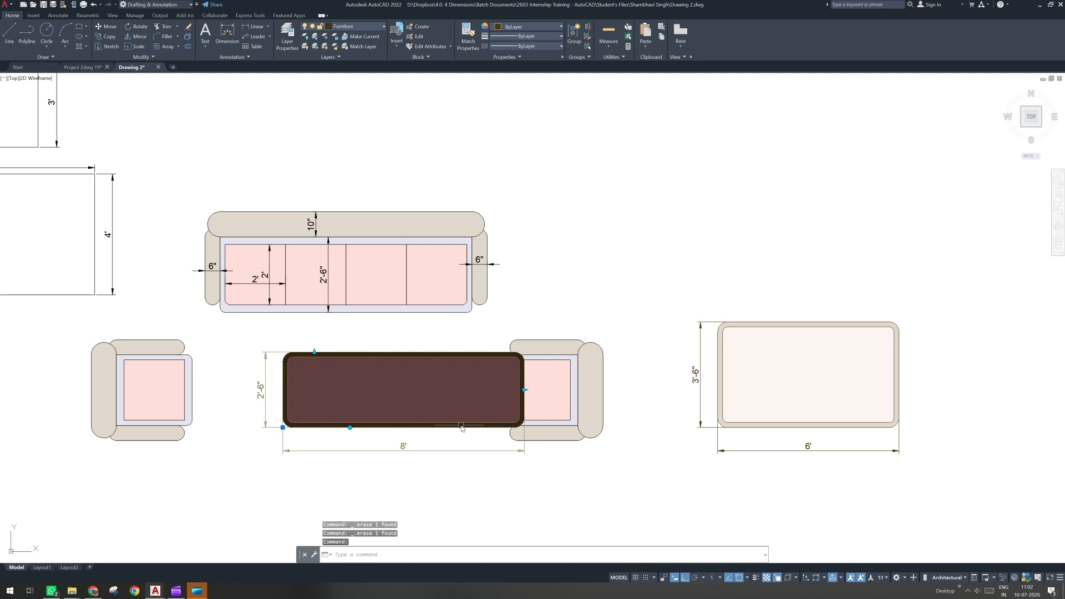
pyautogui.click(524, 390)
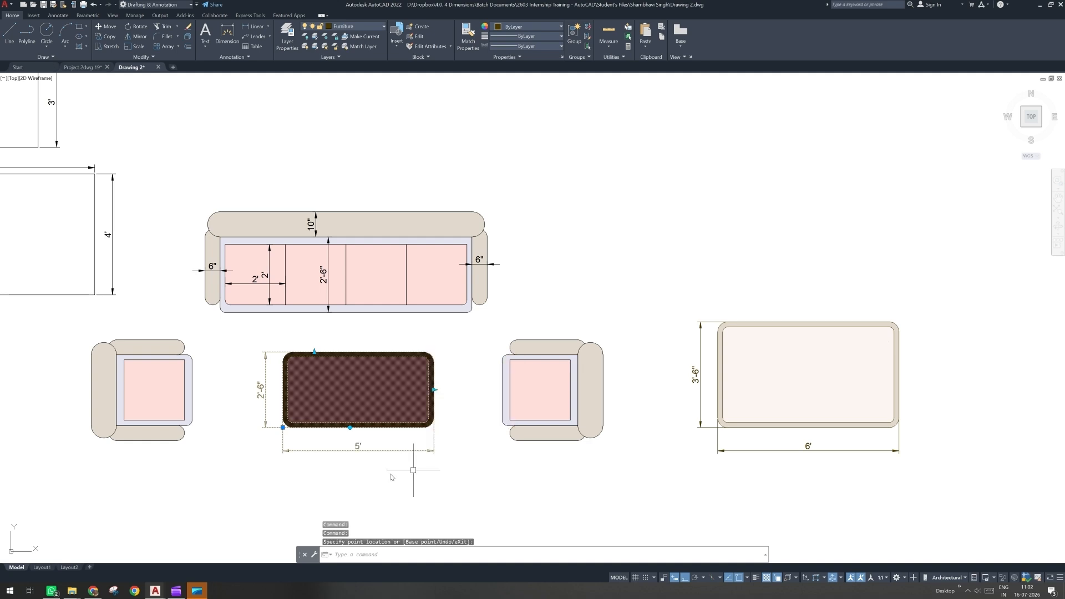
pyautogui.press('Escape')
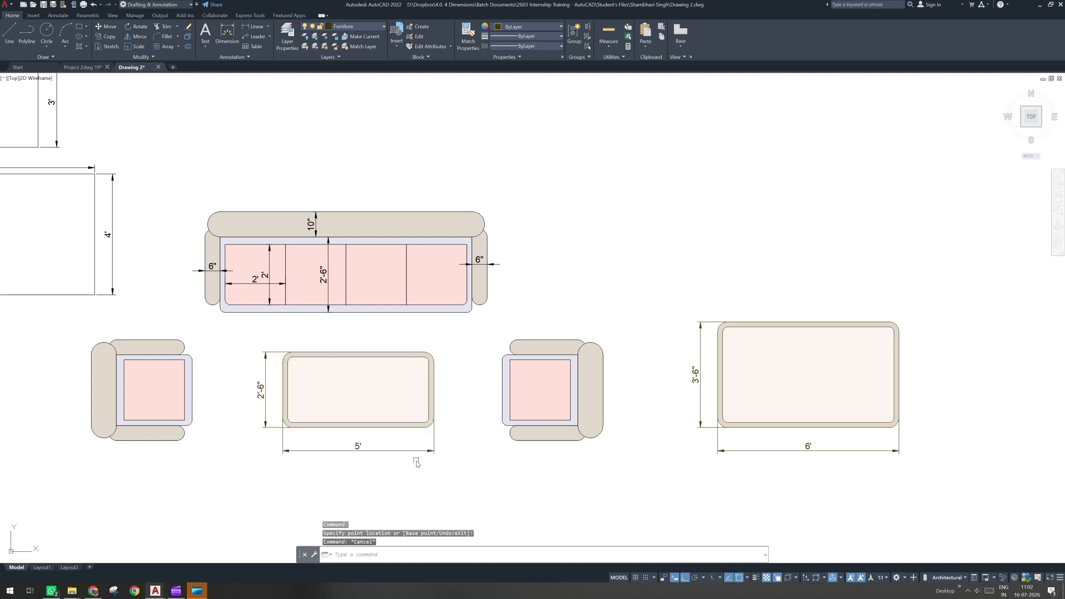
# Step: Open the Centre Table block for editing to check its parameters and dimensions, and leave the block editor
pyautogui.click(422, 430)
pyautogui.doubleClick(423, 431)
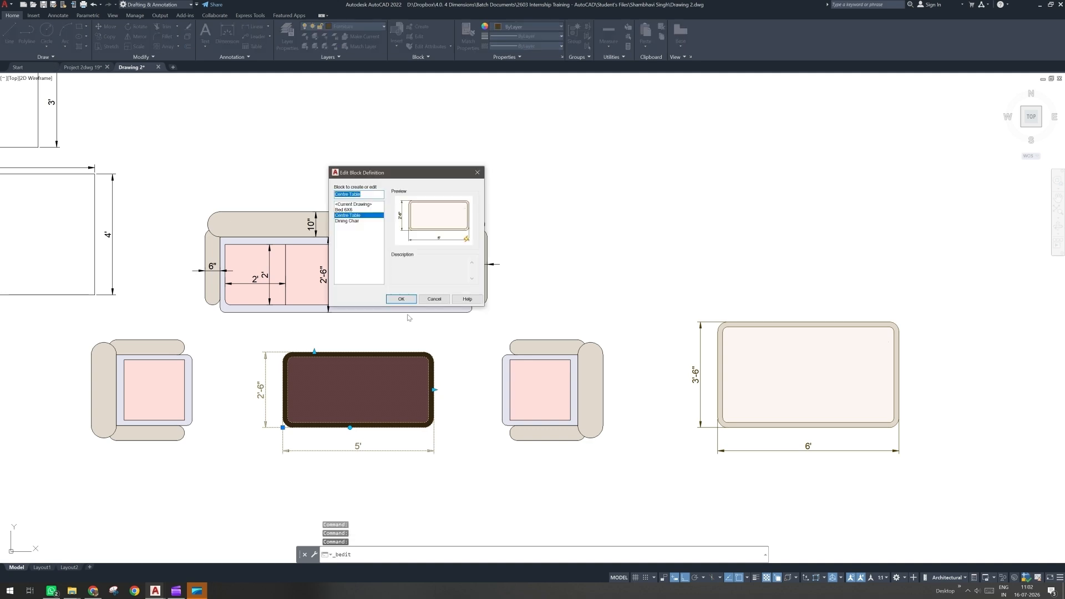
pyautogui.click(404, 300)
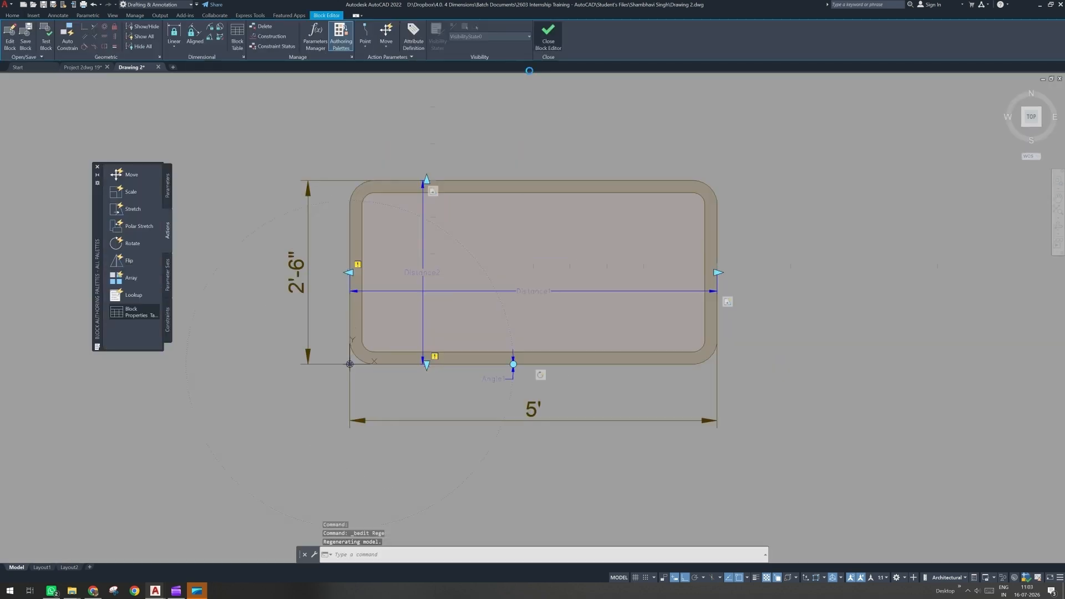
pyautogui.click(548, 39)
pyautogui.click(491, 285)
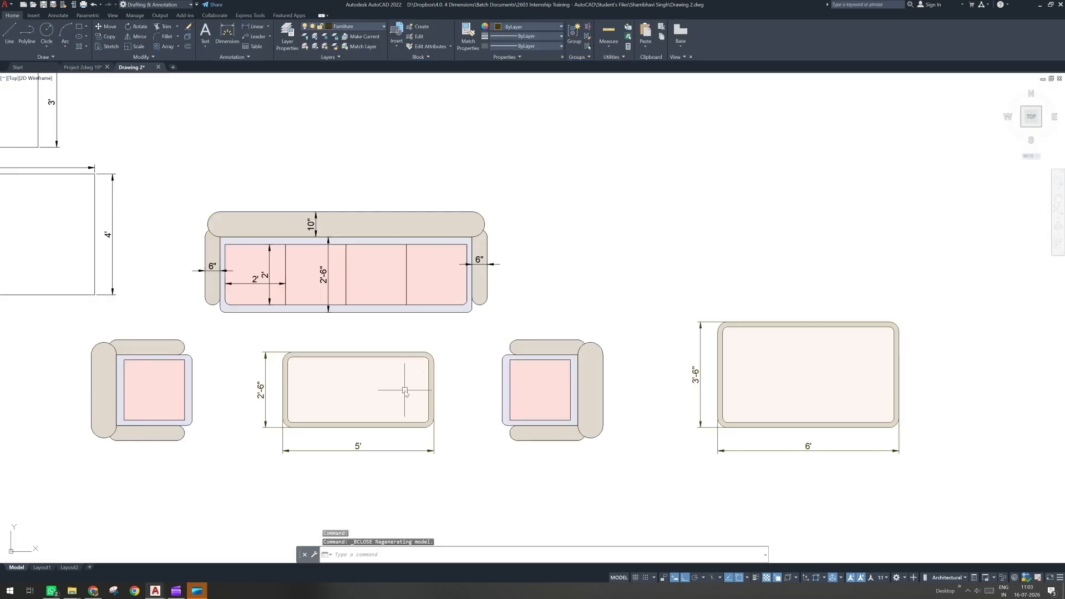
# Step: Save the drawing under the new file name Furniture
pyautogui.hotkey('ctrl', 'shift', 's')
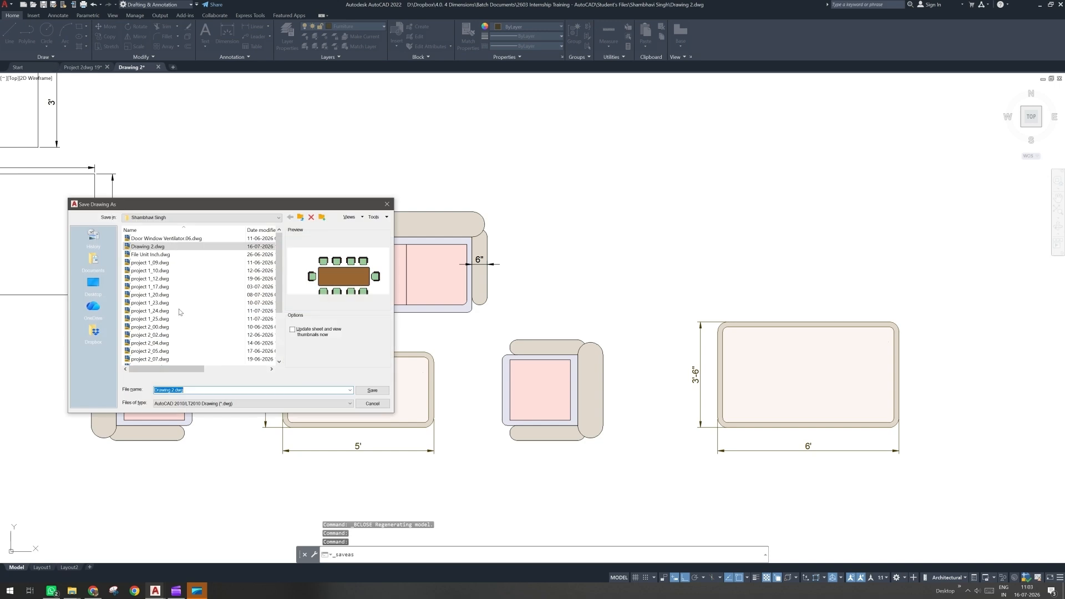
pyautogui.write('F')
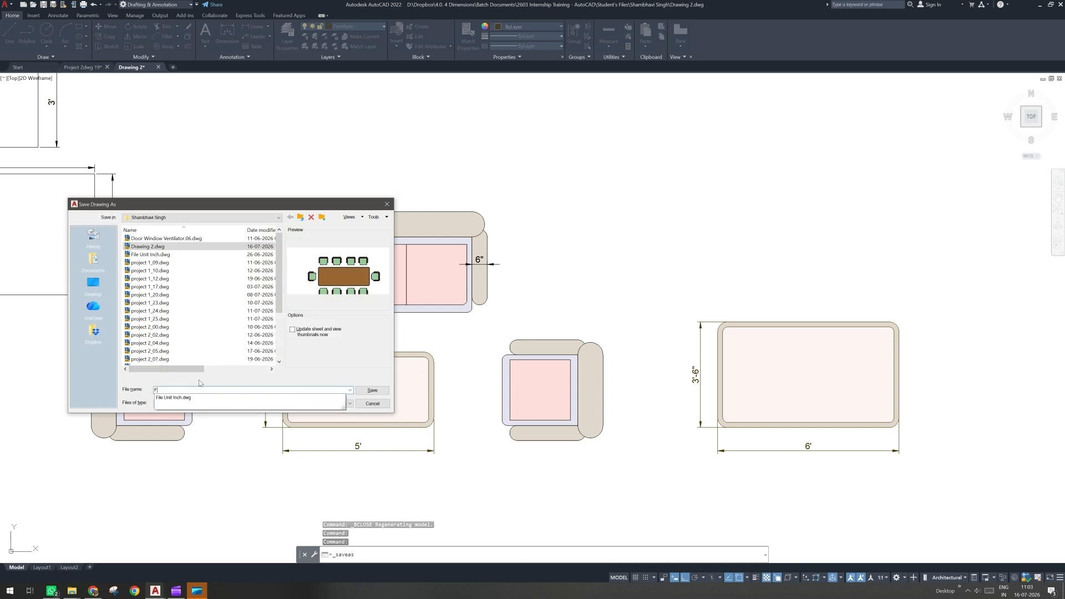
pyautogui.write('urniture')
pyautogui.press('Return')
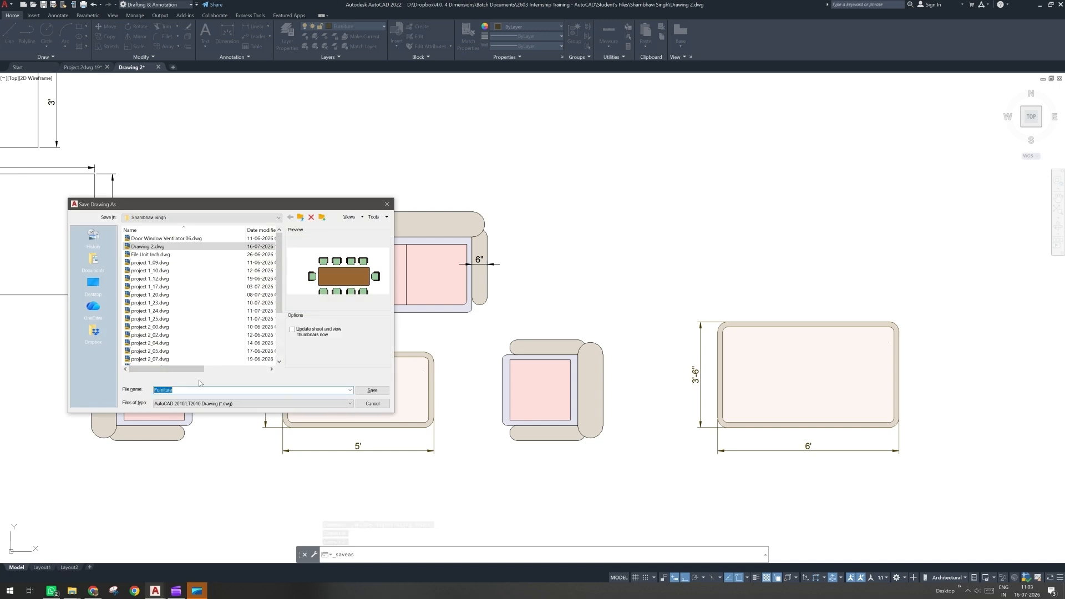
# Step: Create a new tool palette named Furniture and add the Centre Table block to it
pyautogui.write('t')
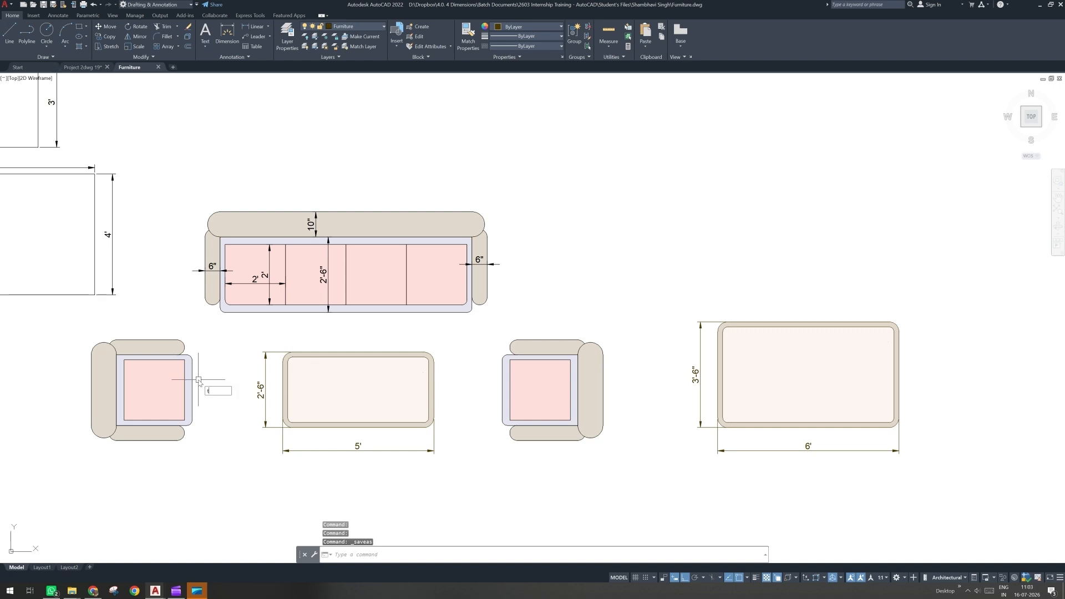
pyautogui.write('p')
pyautogui.press('Return')
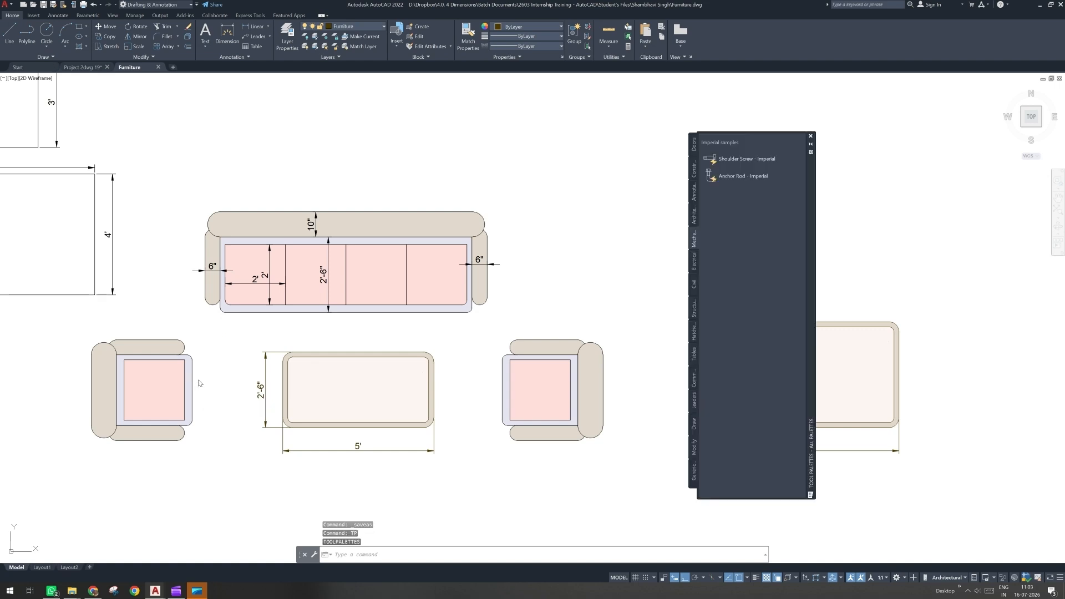
pyautogui.rightClick(696, 240)
pyautogui.click(719, 283)
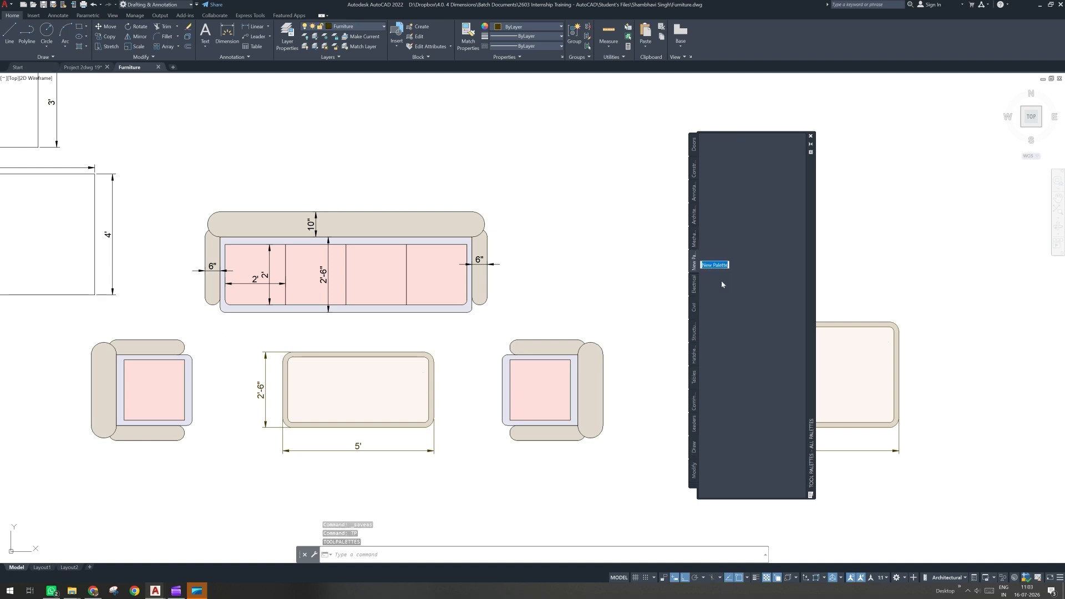
pyautogui.write('fu')
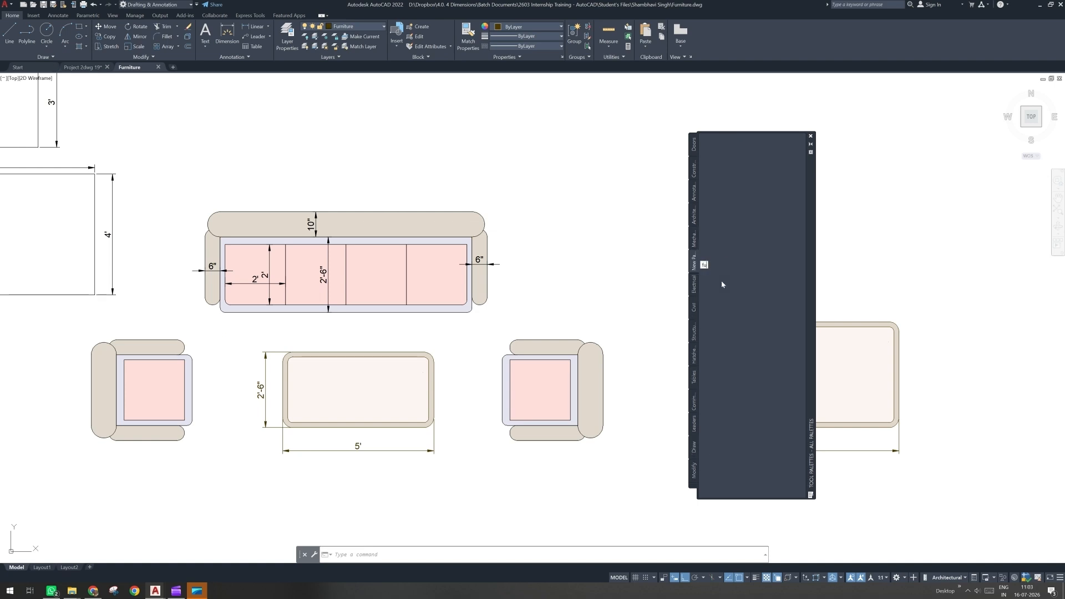
pyautogui.press('BackSpace')
pyautogui.press('BackSpace')
pyautogui.write('Furniture')
pyautogui.press('Return')
pyautogui.click(381, 390)
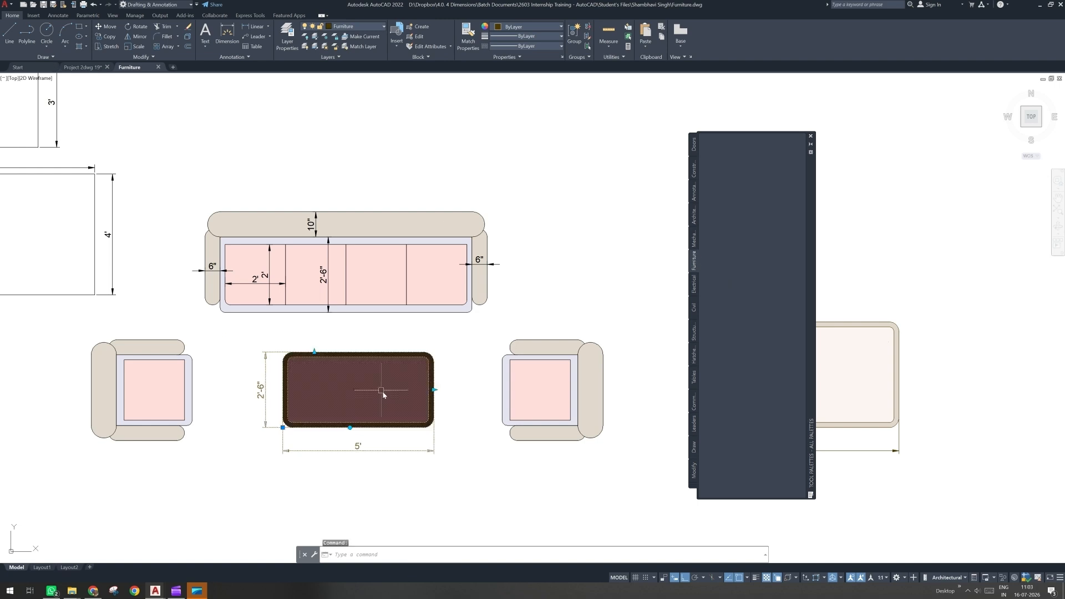
pyautogui.moveTo(382, 391)
pyautogui.mouseDown()
pyautogui.moveTo(405, 356)
pyautogui.moveTo(764, 181)
pyautogui.moveTo(745, 142)
pyautogui.mouseUp()
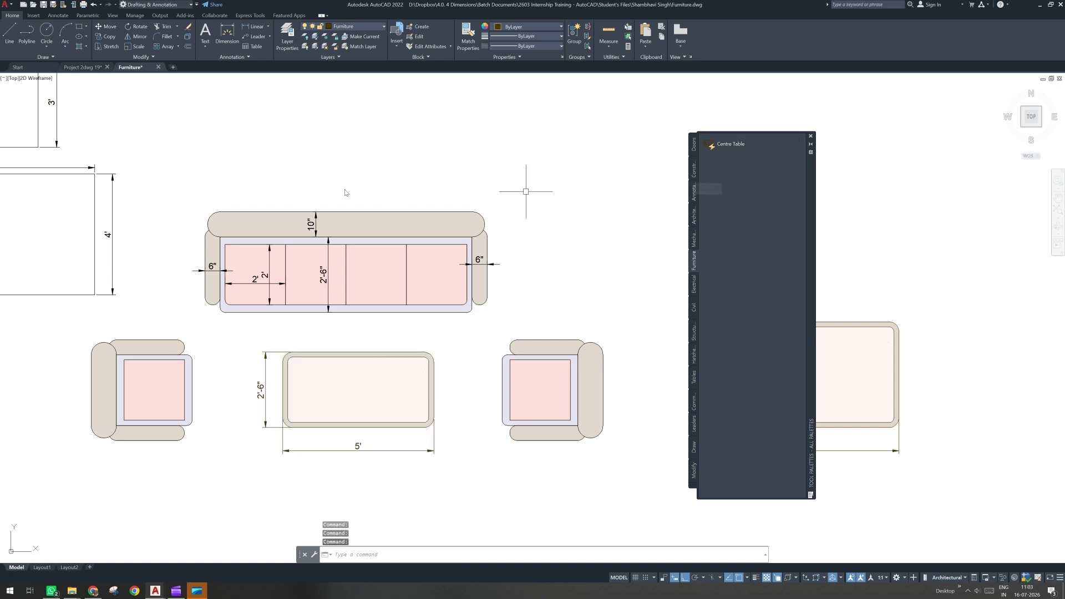
# Step: Switch to the Project 2dwg 19 floor plan and insert the Centre Table from the tool palette in the Drawing Room
pyautogui.click(81, 67)
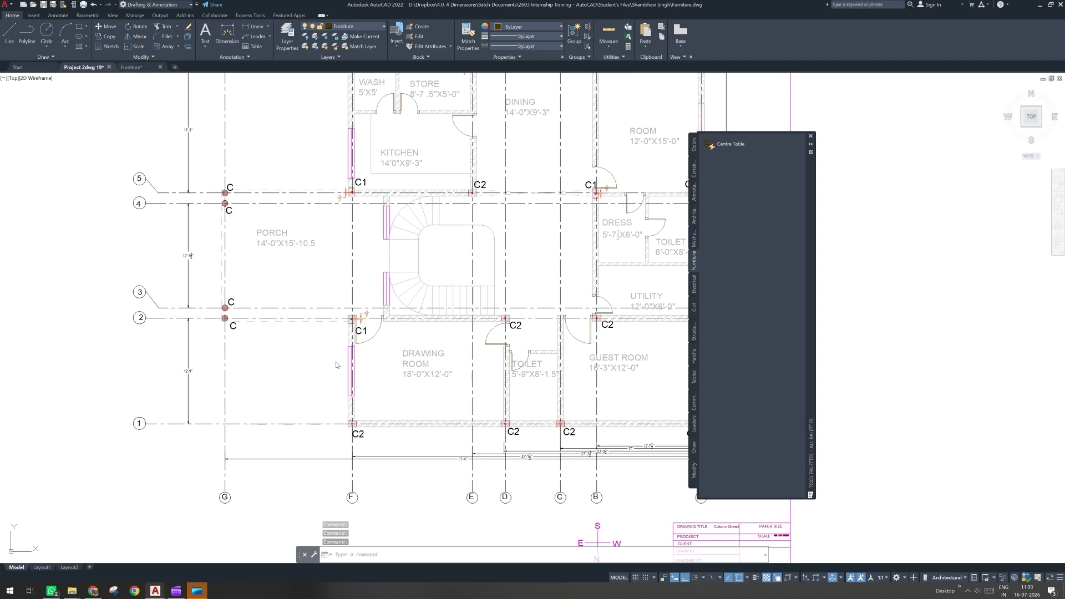
pyautogui.scroll(2, 400, 352)
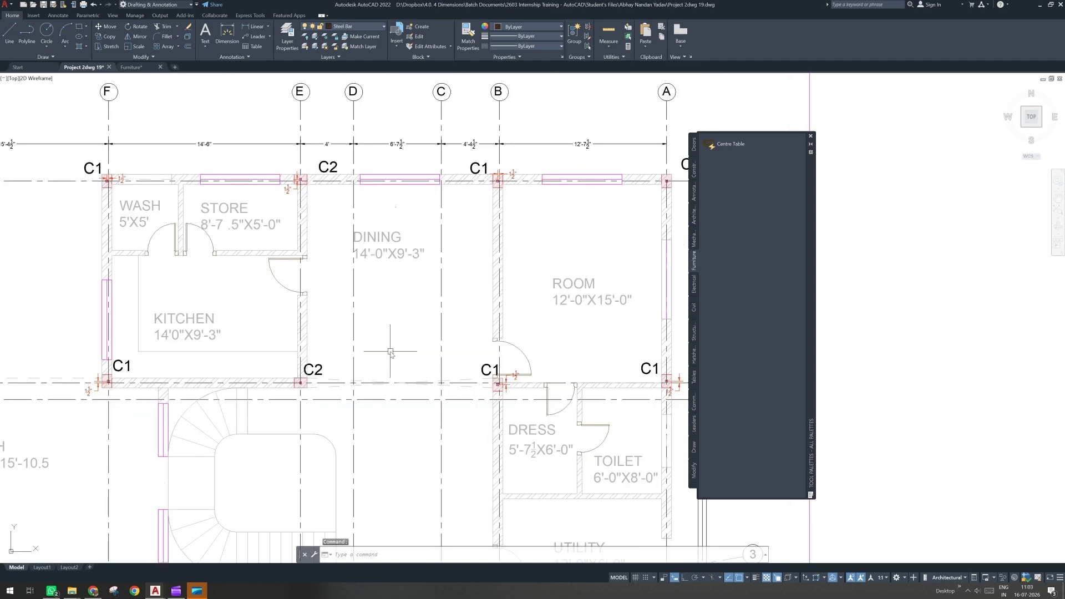
pyautogui.scroll(-2, 391, 351)
pyautogui.scroll(2, 333, 394)
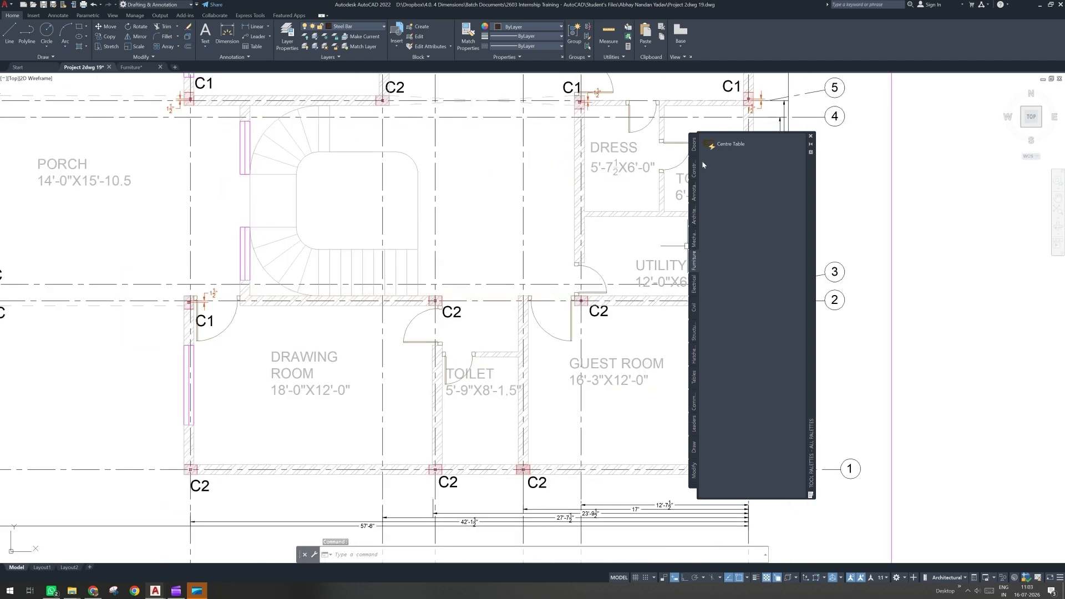
pyautogui.click(283, 411)
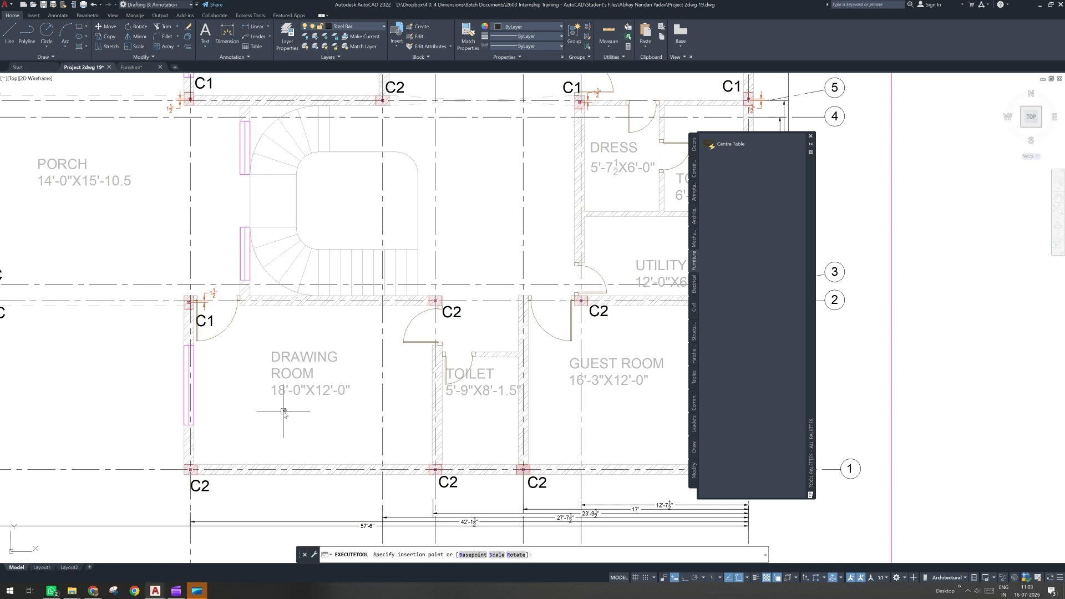
pyautogui.scroll(6, 284, 411)
pyautogui.click(286, 404)
pyautogui.scroll(5, 285, 403)
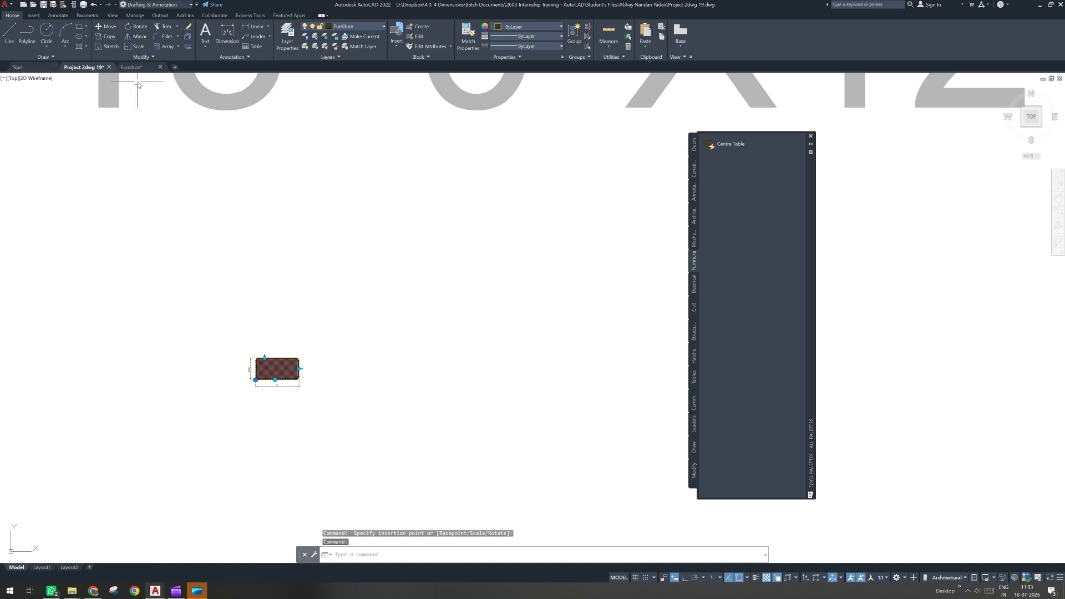
# Step: Return to the Furniture drawing, check the block unit setting offered when defining a new block, and cancel the definition
pyautogui.click(131, 67)
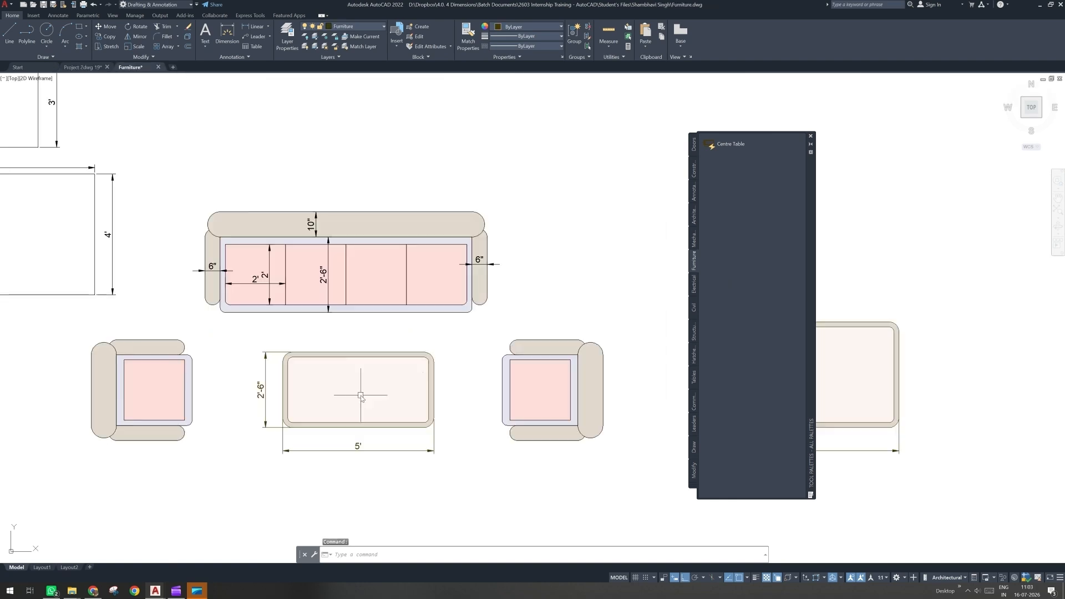
pyautogui.write('b')
pyautogui.press('Return')
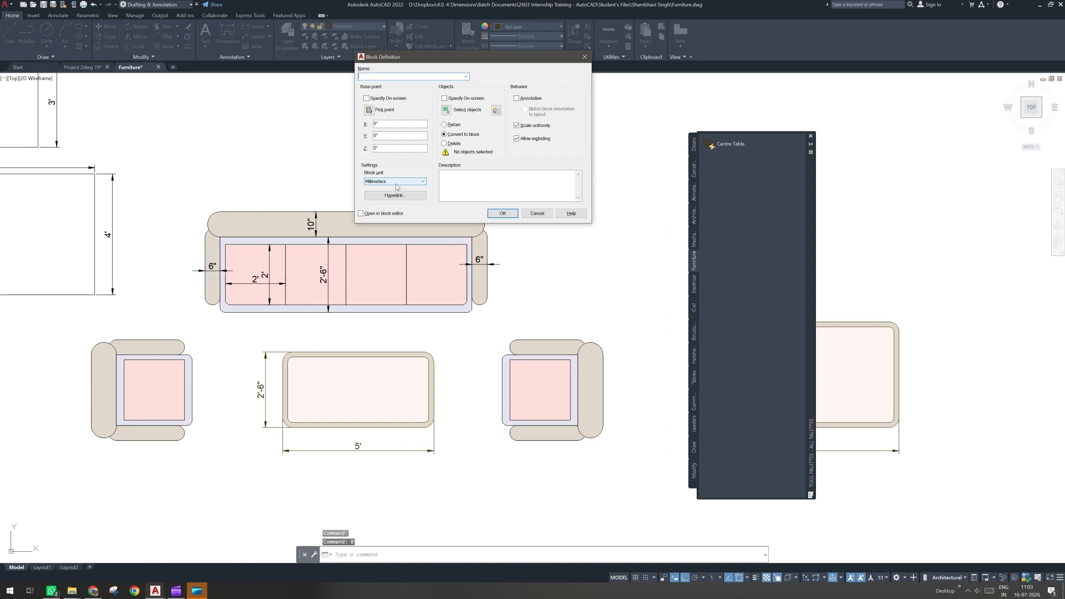
pyautogui.press('Escape')
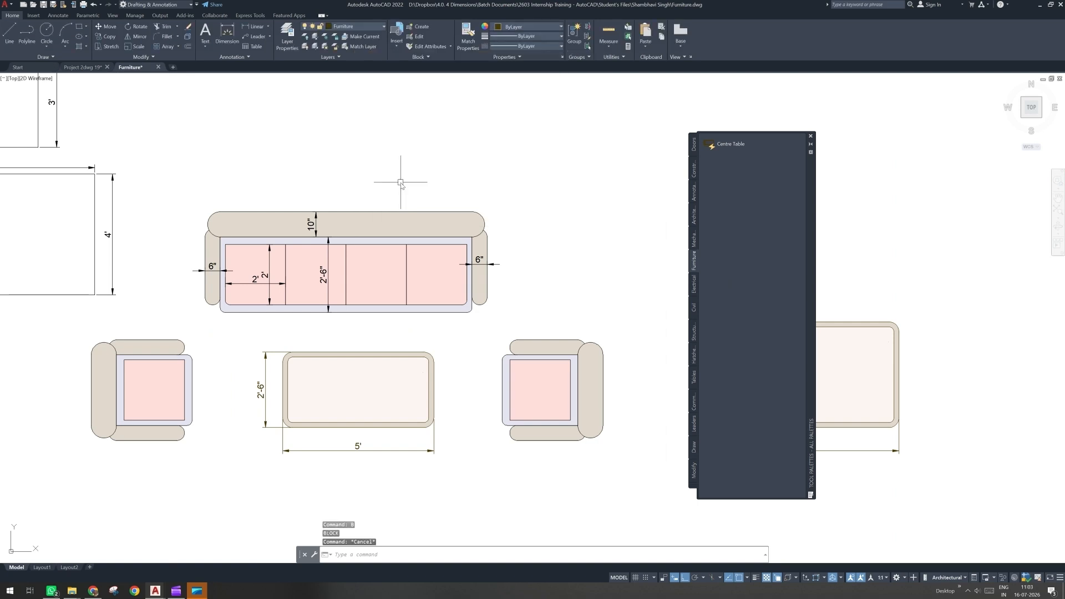
pyautogui.write('b')
pyautogui.press('Return')
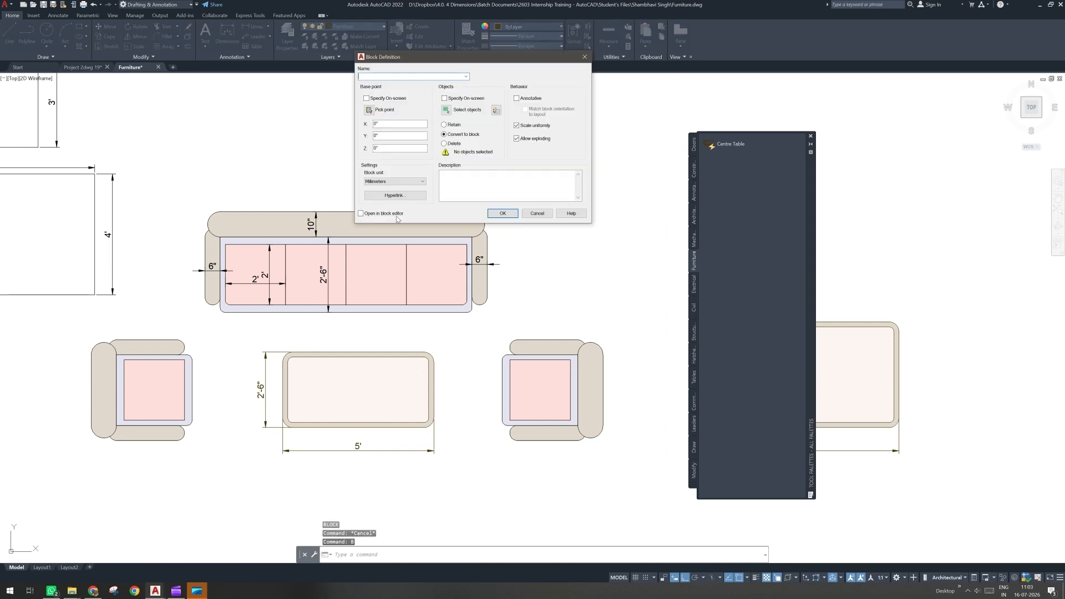
pyautogui.click(392, 182)
pyautogui.click(395, 193)
pyautogui.press('Escape')
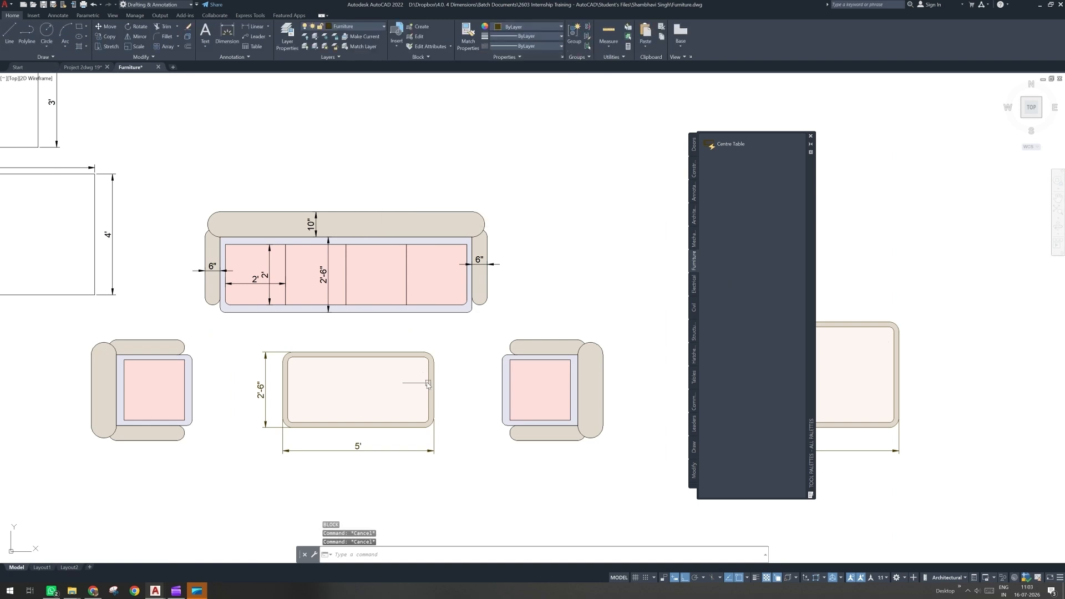
# Step: Go back to the Project 2dwg 19 floor plan and undo the Centre Table insertion
pyautogui.click(404, 359)
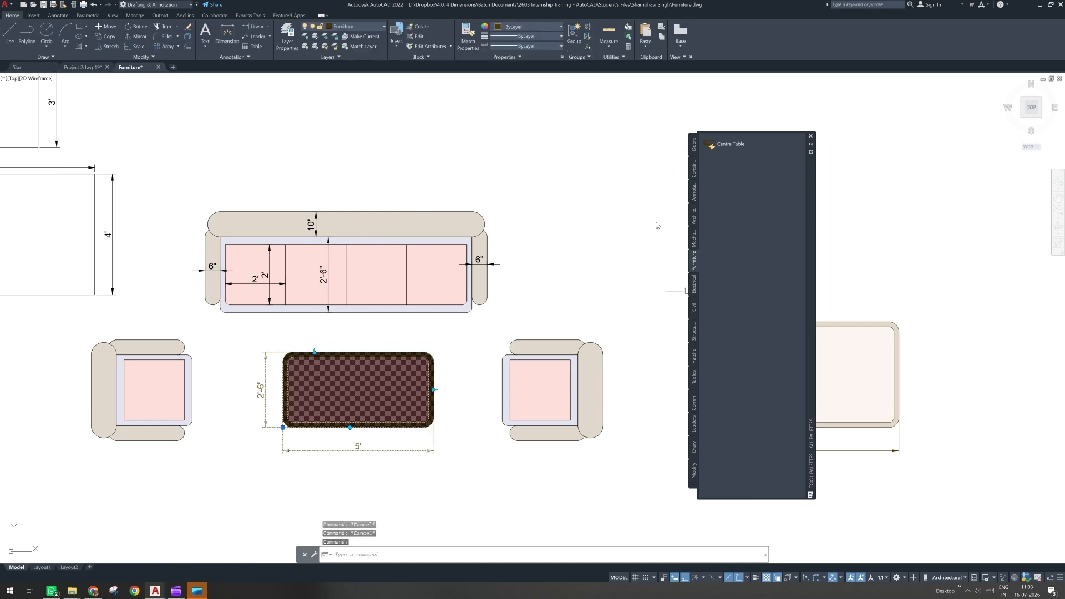
pyautogui.click(83, 67)
pyautogui.hotkey('ctrl', 'z')
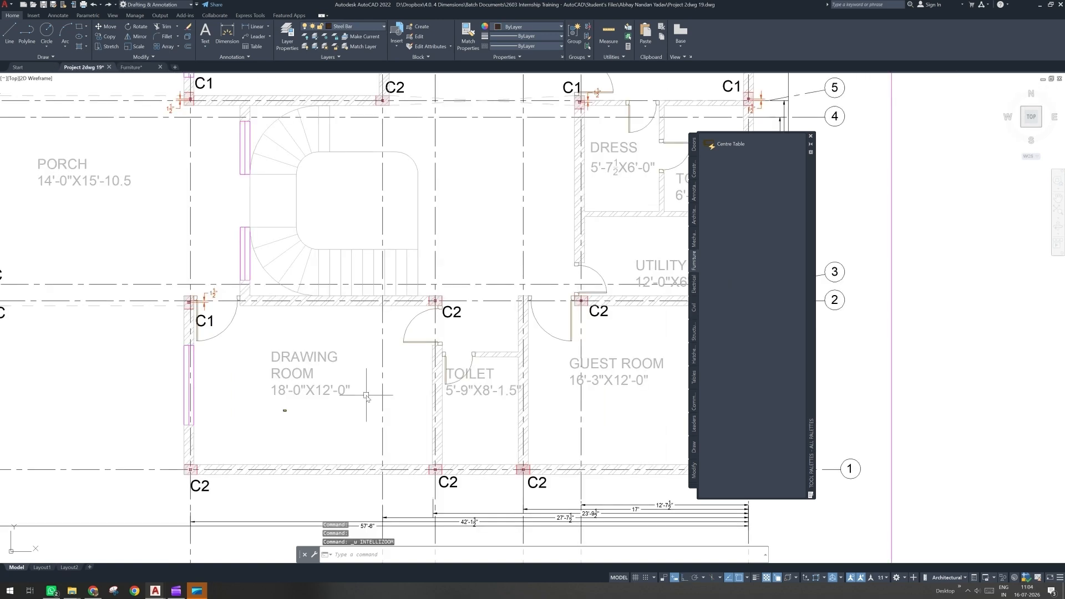
pyautogui.hotkey('ctrl', 'z')
pyautogui.hotkey('ctrl', 'z')
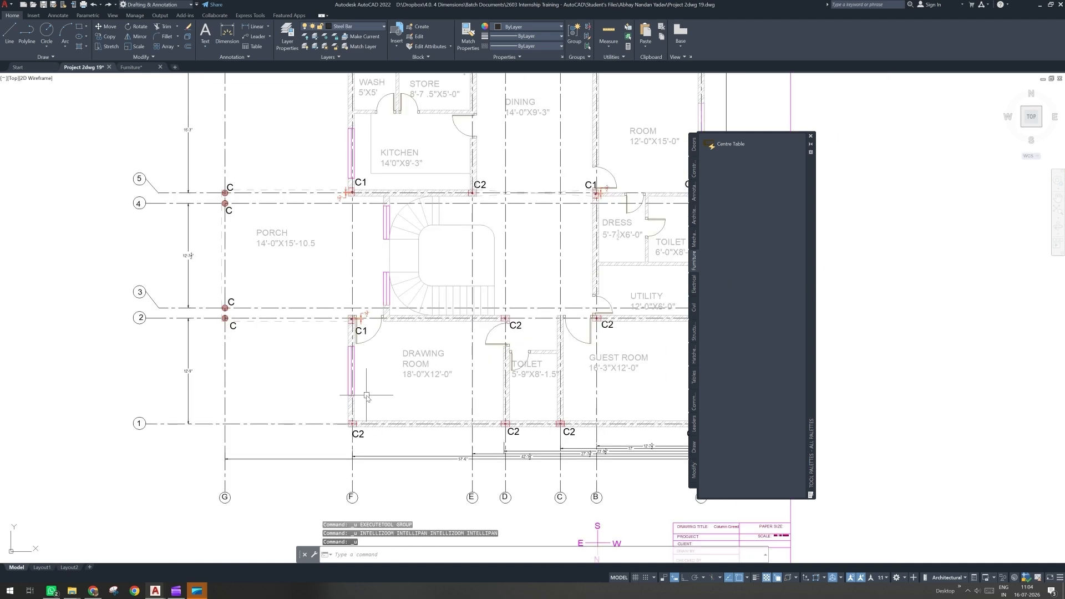
pyautogui.hotkey('ctrl', 'z')
pyautogui.hotkey('ctrl', 'z')
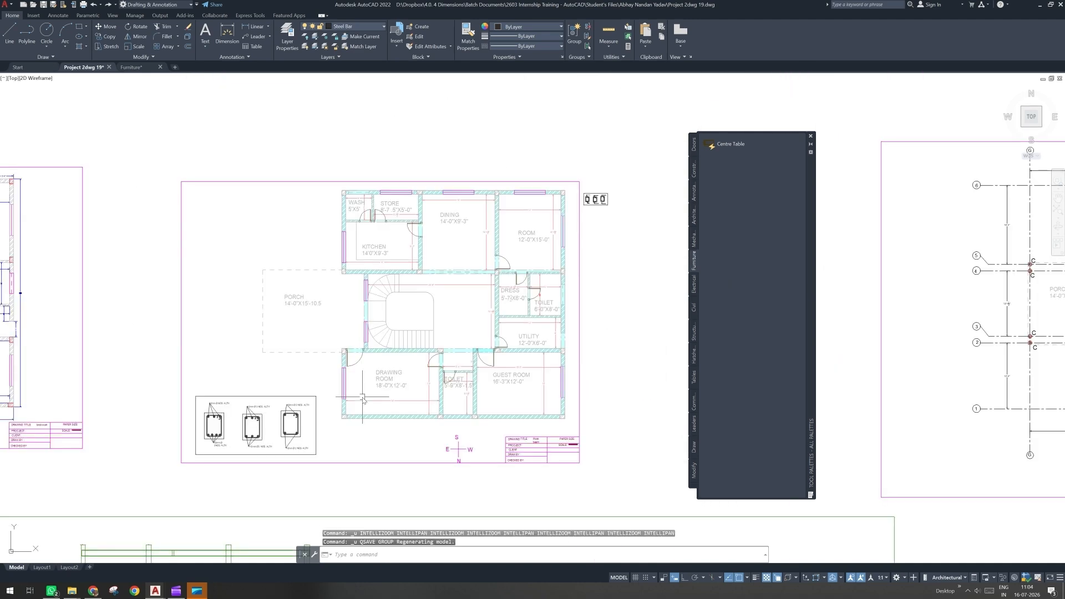
# Step: Return to the Furniture drawing and open the 5' Centre Table block in the block editor with nothing selected
pyautogui.click(137, 68)
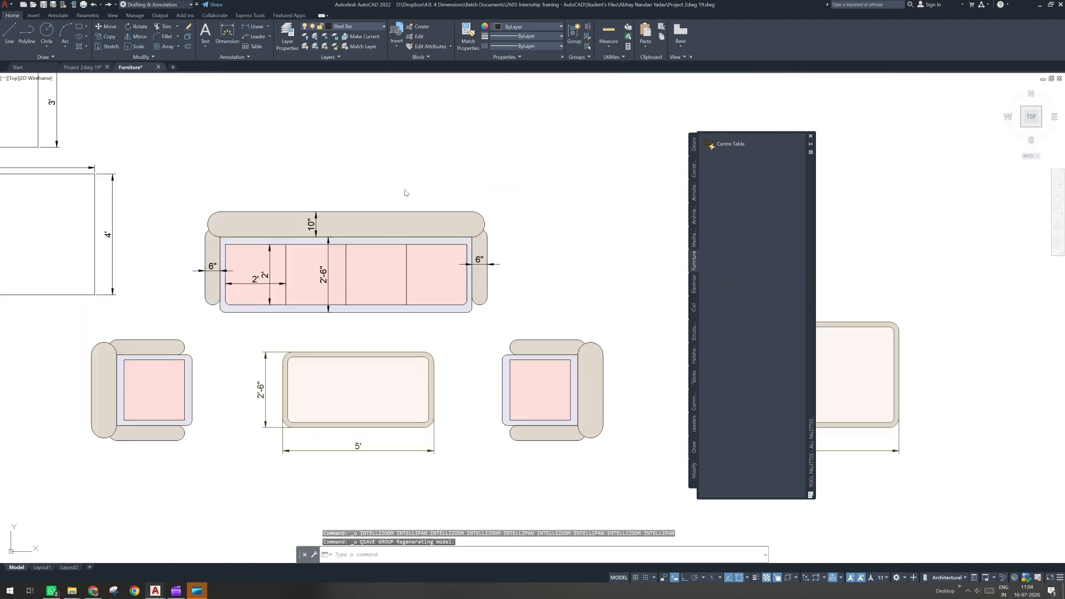
pyautogui.click(349, 352)
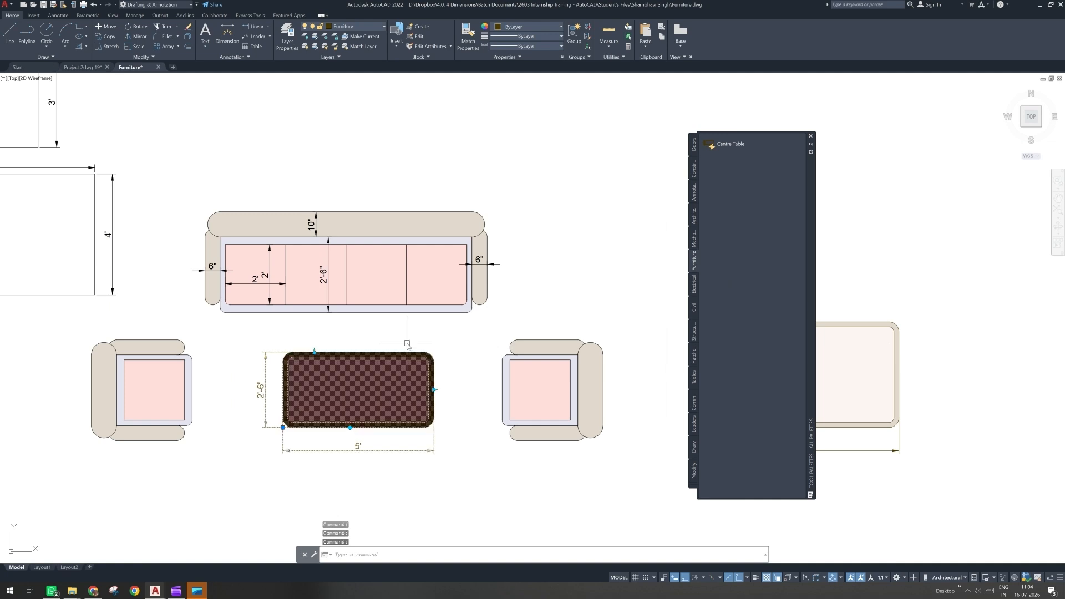
pyautogui.doubleClick(388, 360)
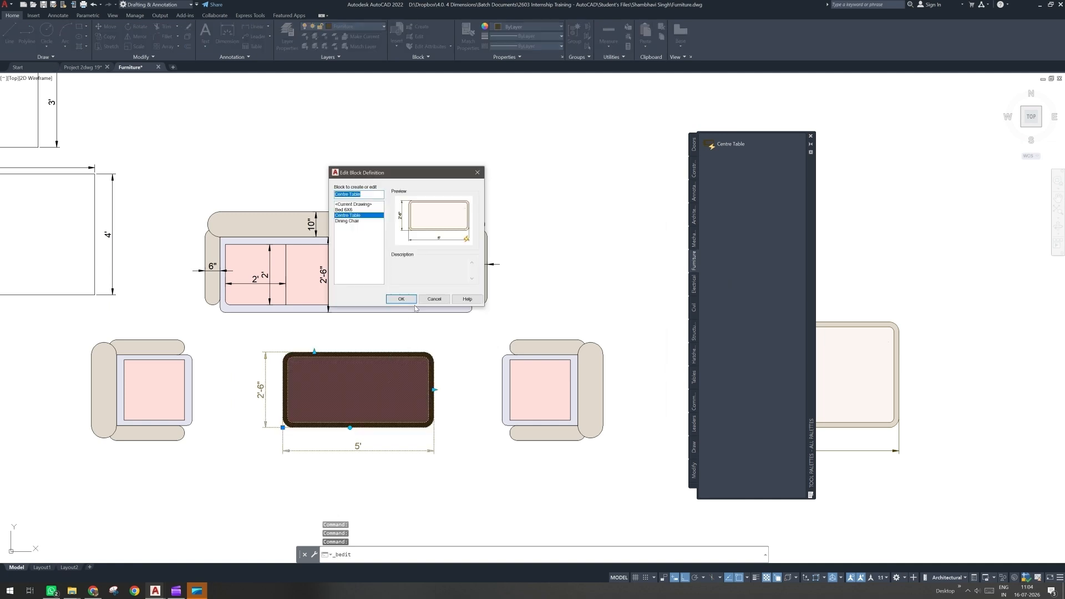
pyautogui.click(401, 299)
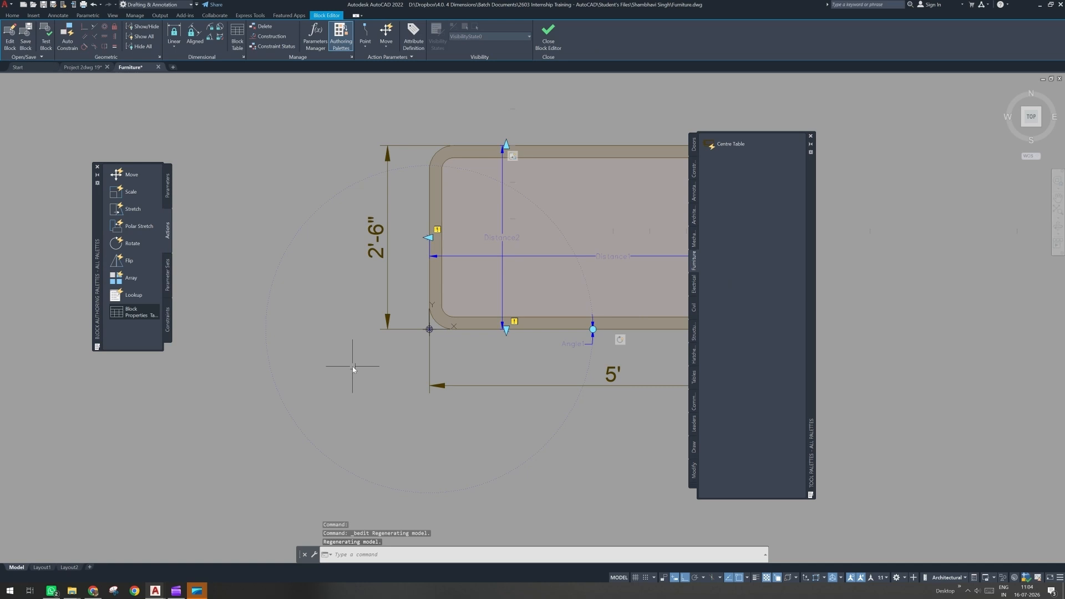
pyautogui.press('Escape')
pyautogui.press('Escape')
pyautogui.press('Escape')
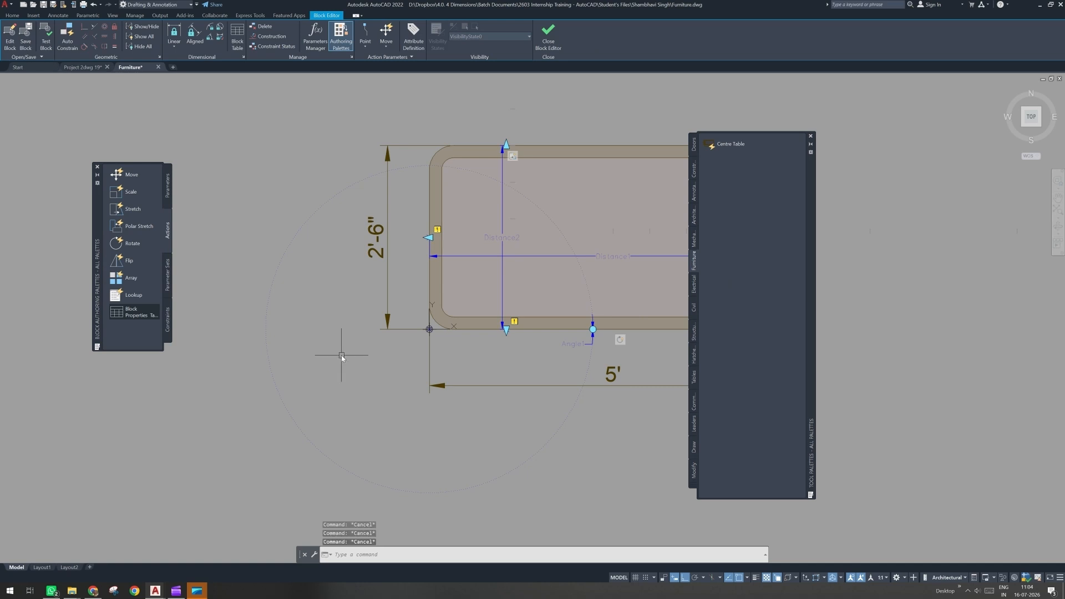
pyautogui.rightClick(341, 355)
pyautogui.press('Escape')
pyautogui.rightClick(304, 342)
pyautogui.press('Escape')
pyautogui.hotkey('ctrl', '1')
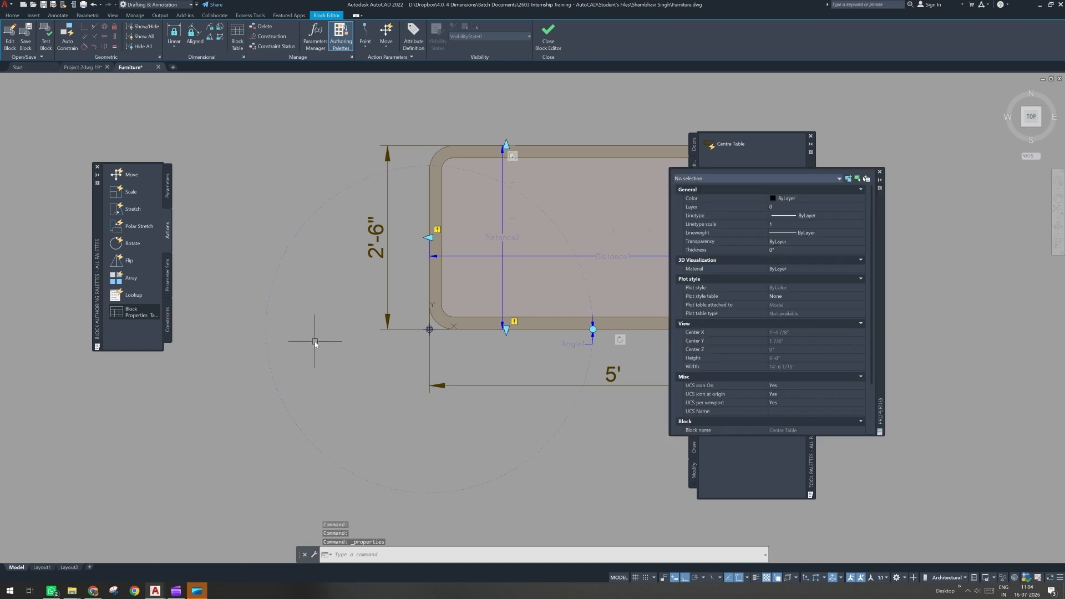
pyautogui.hotkey('ctrl', '1')
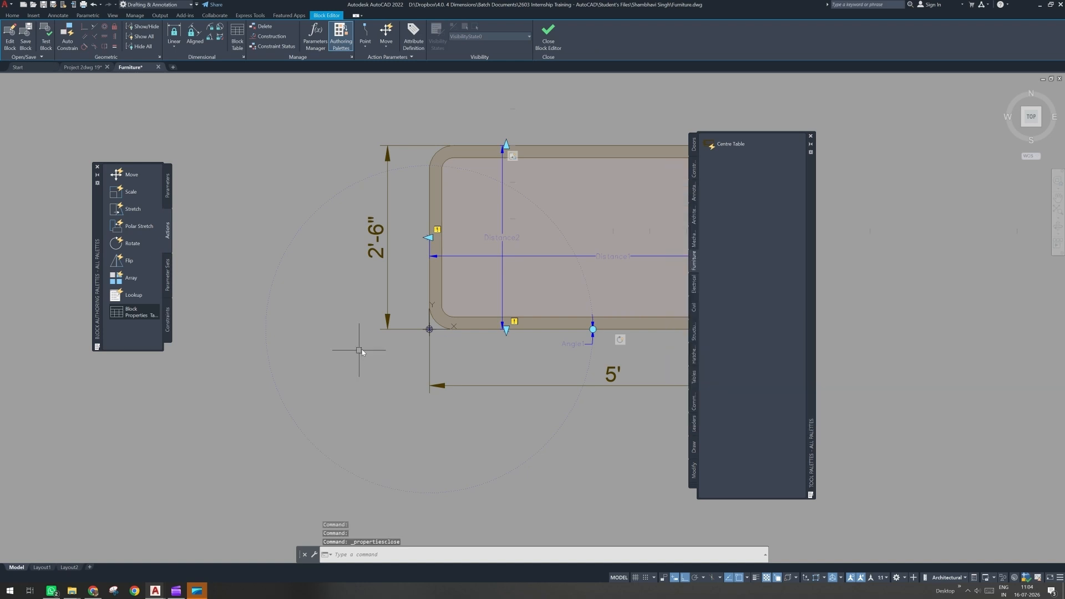
# Step: Set the Centre Table block's units to Inches in its block properties and close the properties
pyautogui.click(388, 278)
pyautogui.rightClick(297, 344)
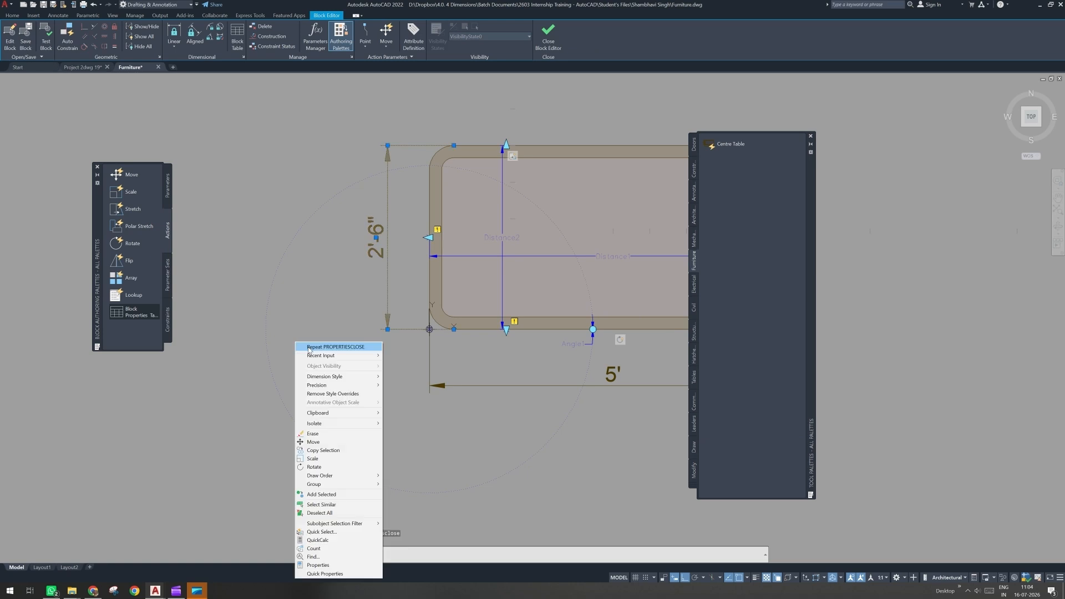
pyautogui.click(333, 566)
pyautogui.press('Escape')
pyautogui.press('Escape')
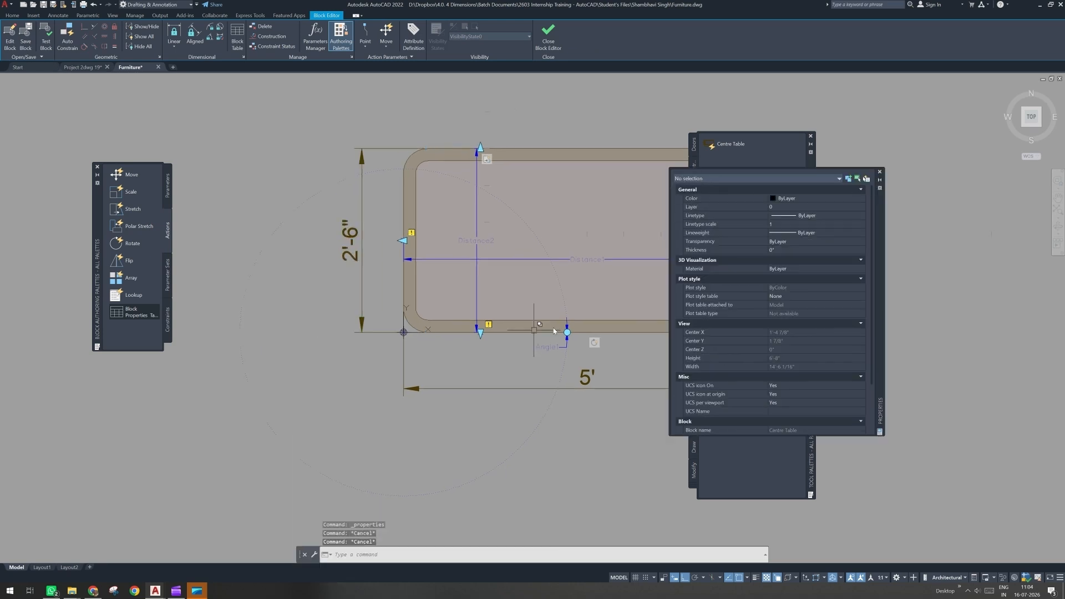
pyautogui.moveTo(882, 283); pyautogui.dragTo(489, 324)
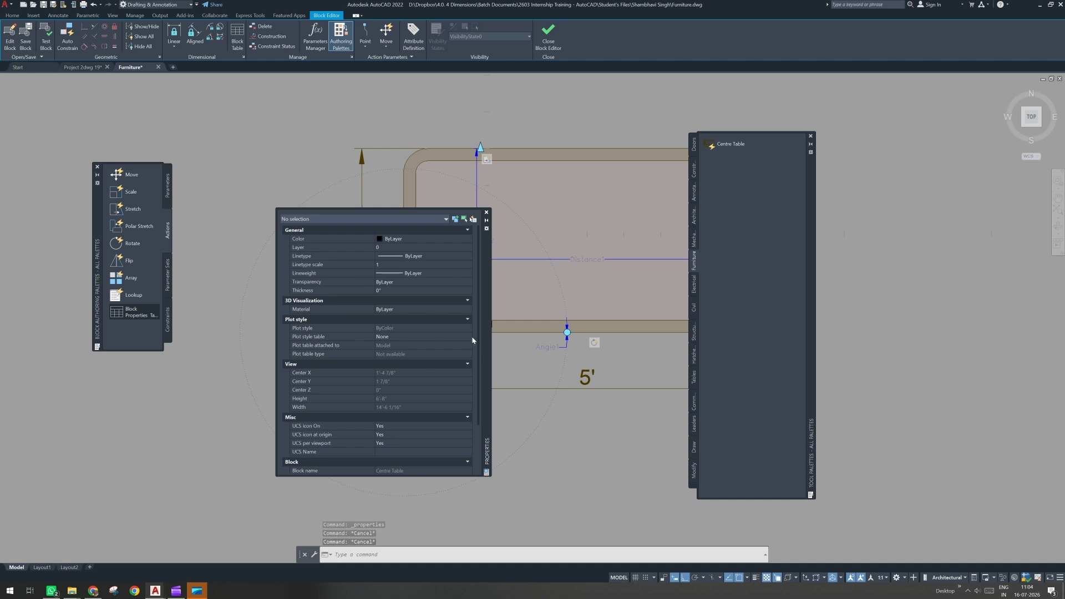
pyautogui.scroll(-2, 474, 349)
pyautogui.scroll(-1, 396, 409)
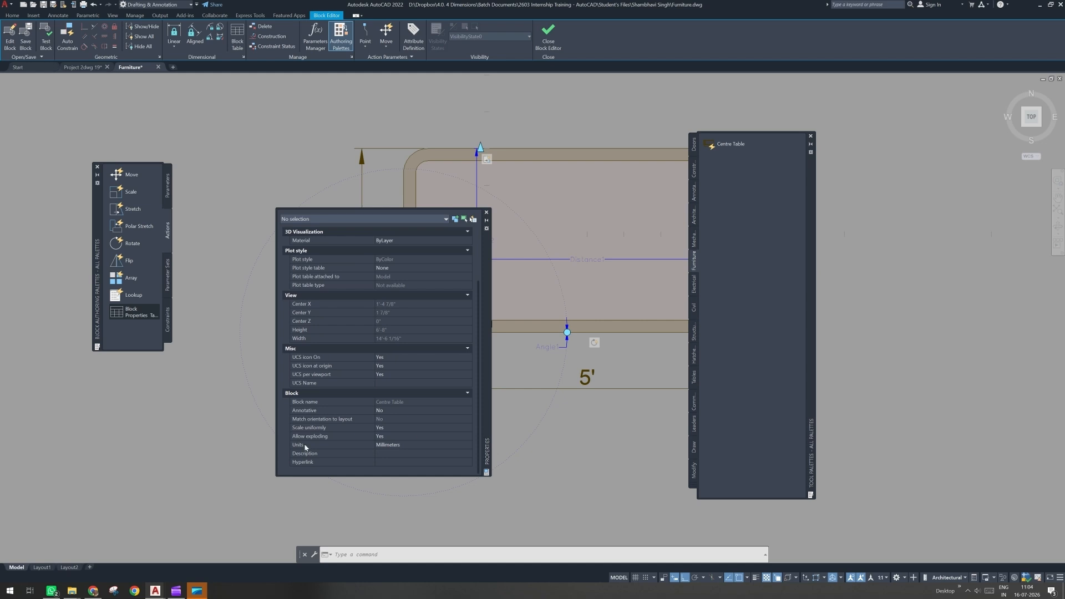
pyautogui.click(403, 446)
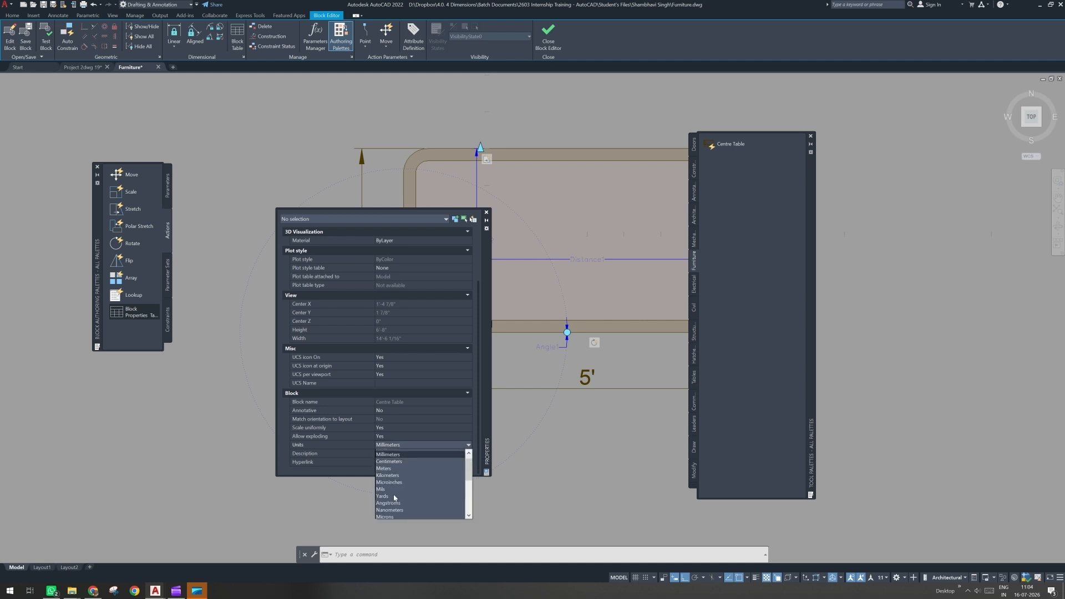
pyautogui.scroll(2, 390, 467)
pyautogui.click(391, 467)
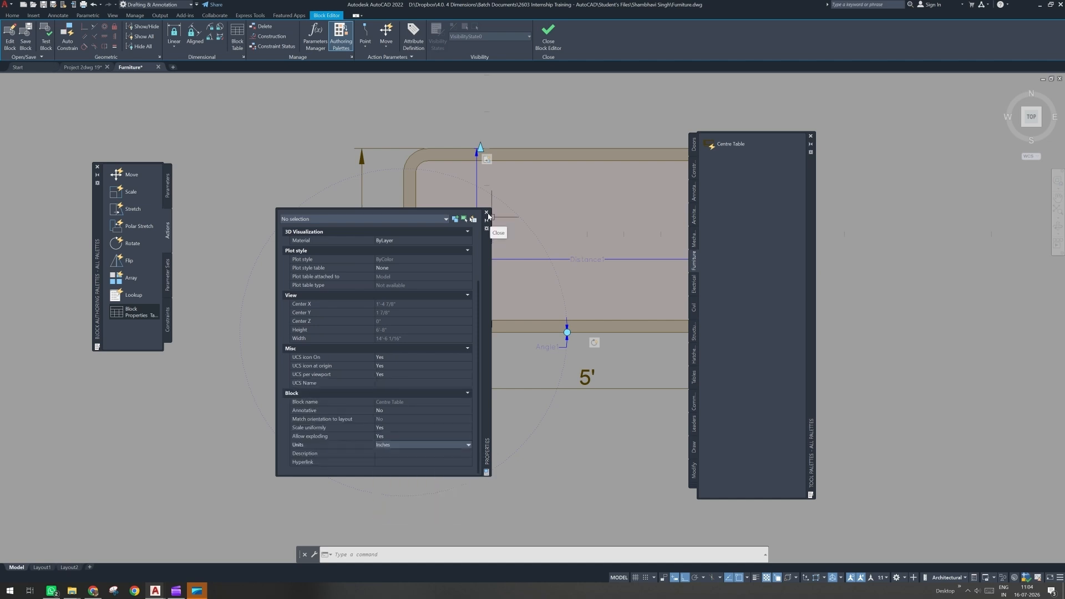
pyautogui.click(487, 214)
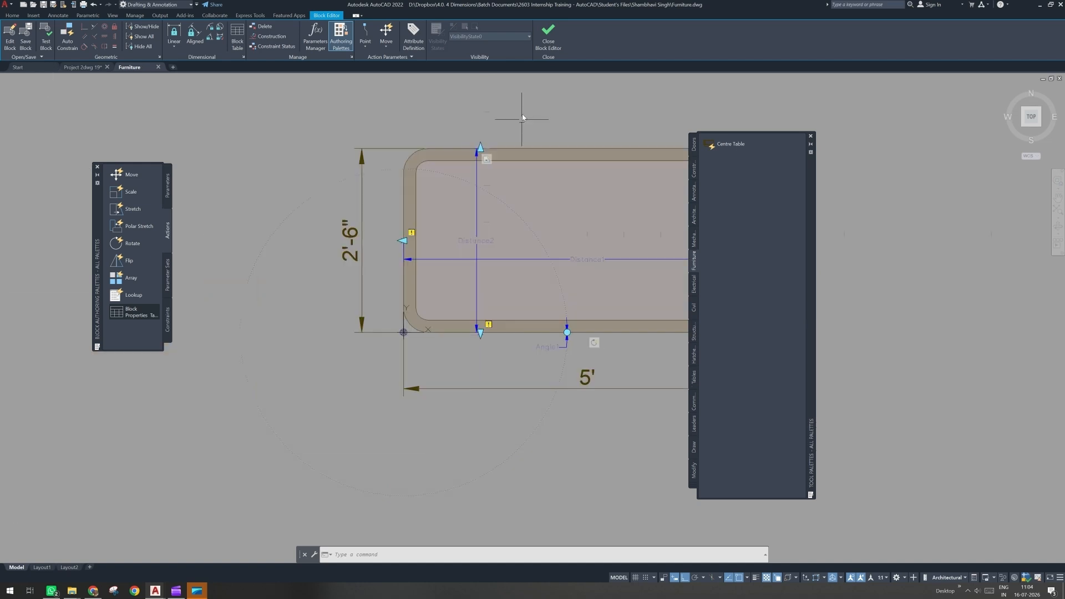
# Step: Leave the block editor and save the parameter changes to the Centre Table block
pyautogui.click(548, 36)
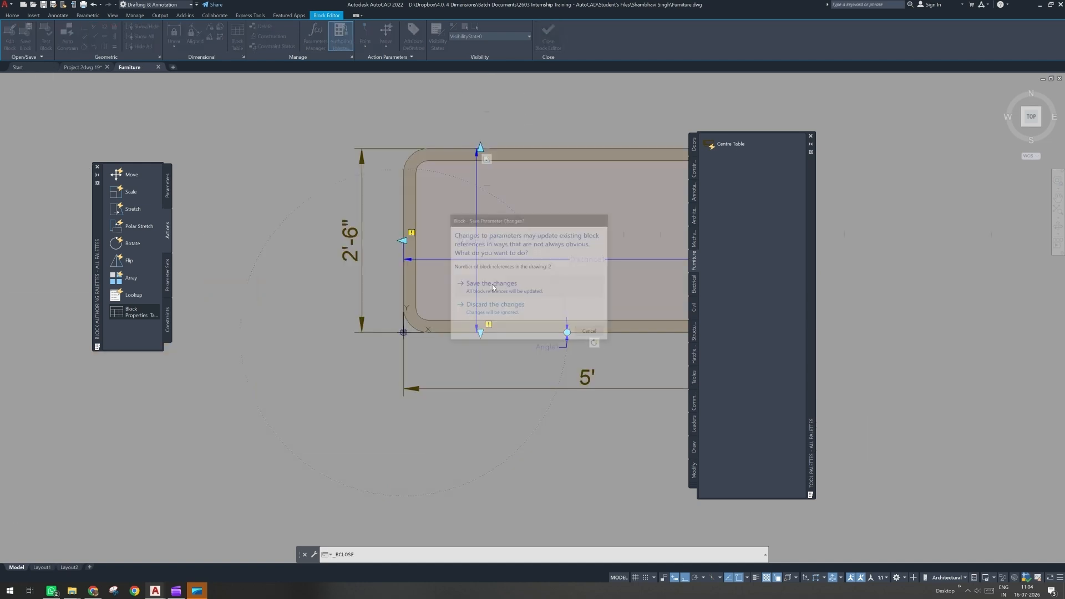
pyautogui.click(492, 284)
pyautogui.moveTo(347, 349)
pyautogui.mouseDown(button='middle')
pyautogui.moveTo(397, 335)
pyautogui.moveTo(425, 344)
pyautogui.mouseUp(button='middle')
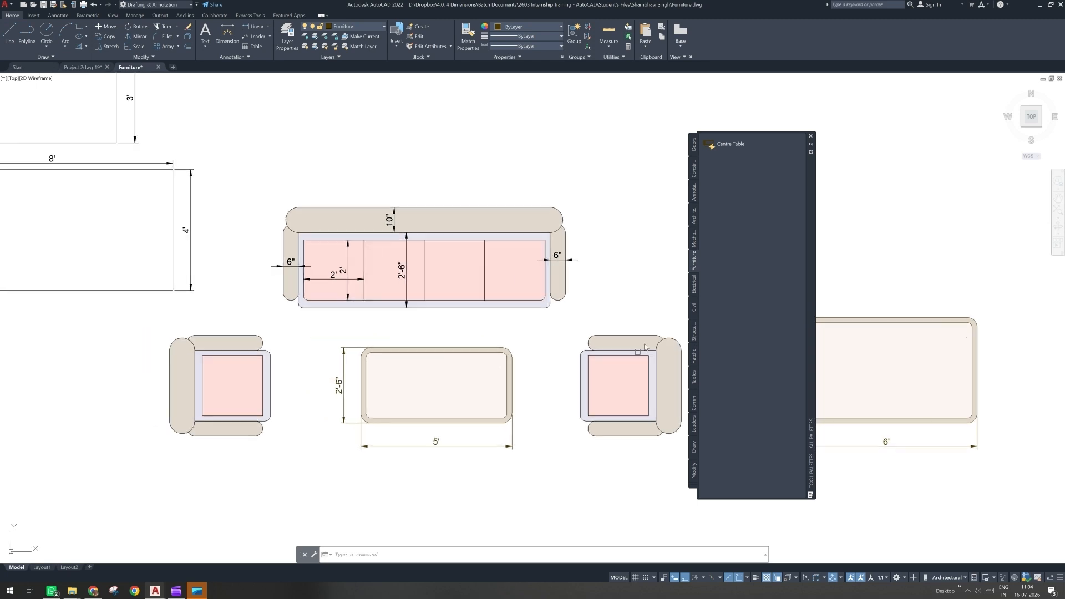
pyautogui.rightClick(728, 148)
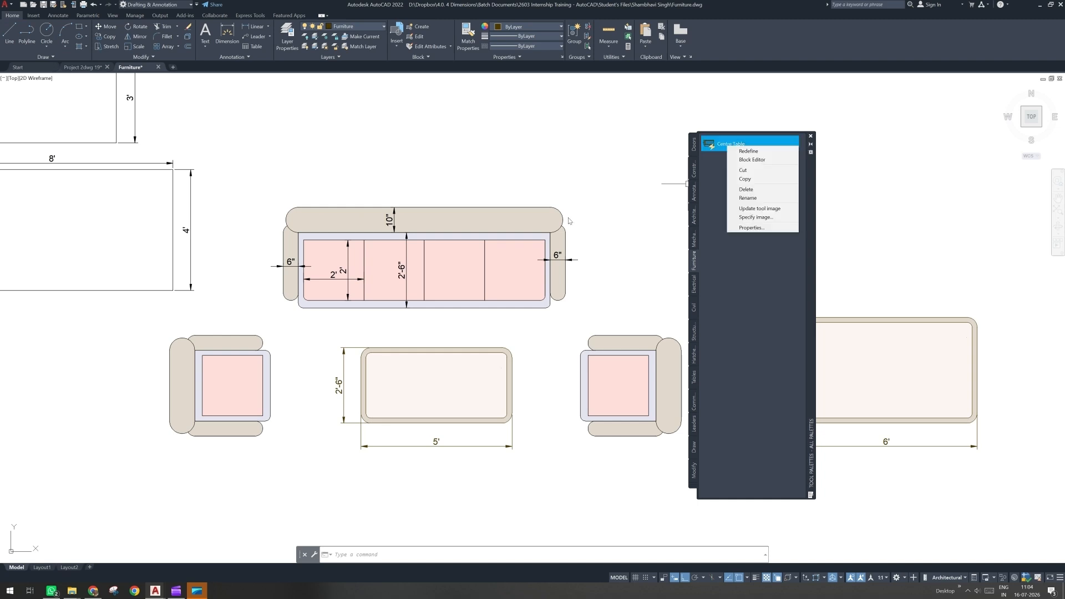
pyautogui.click(622, 233)
pyautogui.click(587, 183)
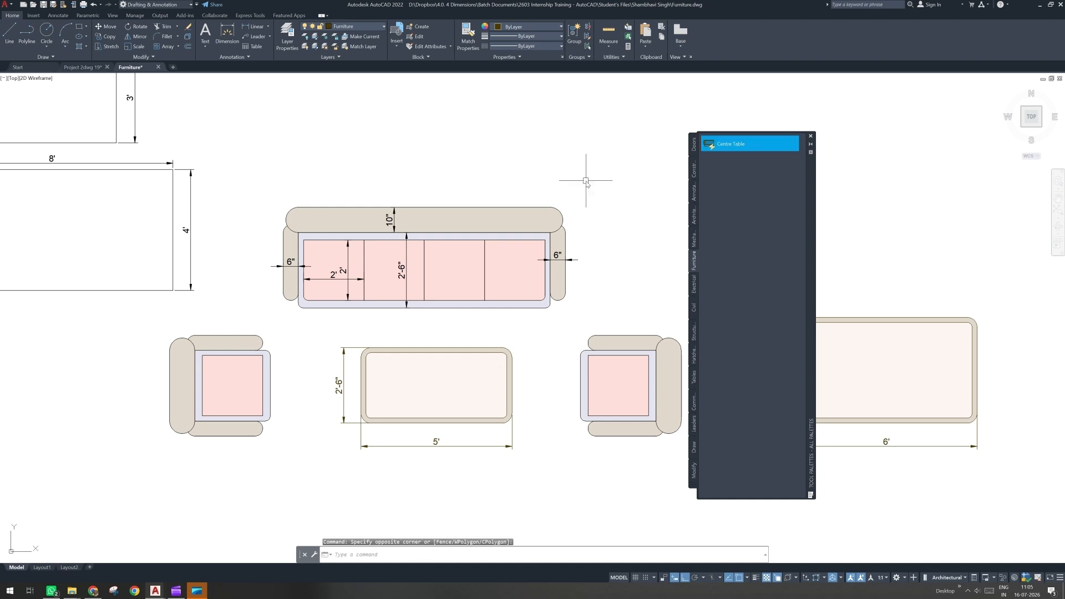
# Step: Save the Furniture drawing
pyautogui.hotkey('ctrl', 's')
# Step: Review the Centre Table palette tool's insert, general and custom properties, then close them without changes
pyautogui.rightClick(727, 145)
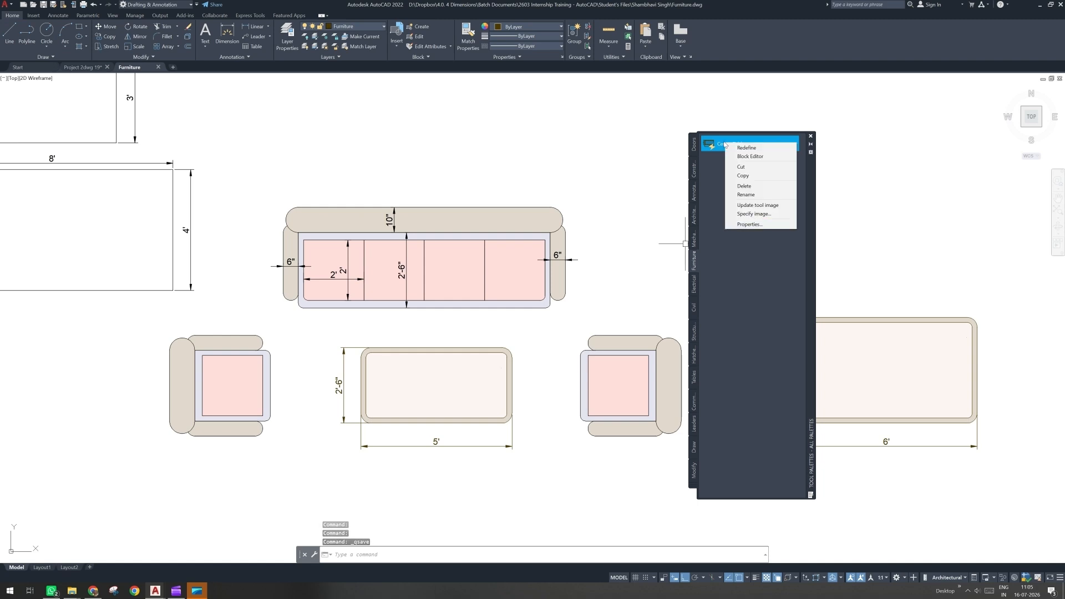
pyautogui.click(765, 225)
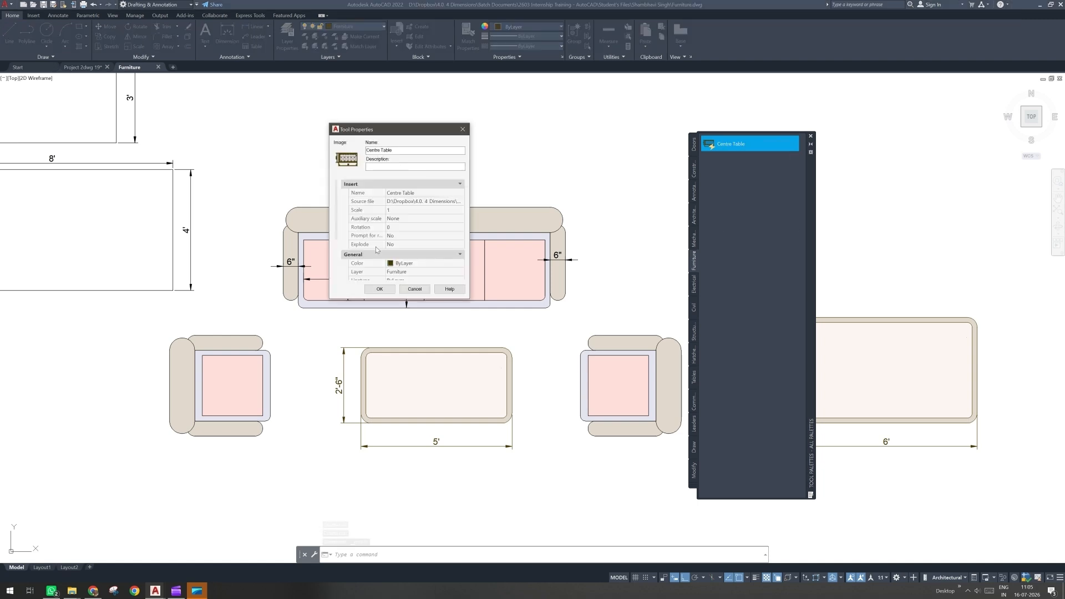
pyautogui.scroll(-1, 402, 221)
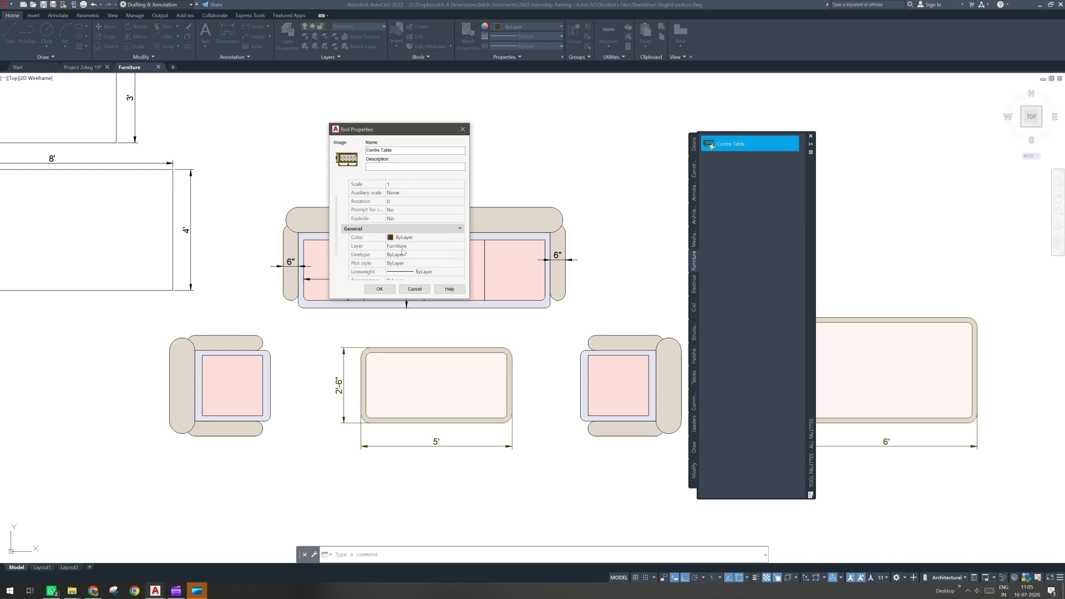
pyautogui.scroll(-1, 404, 253)
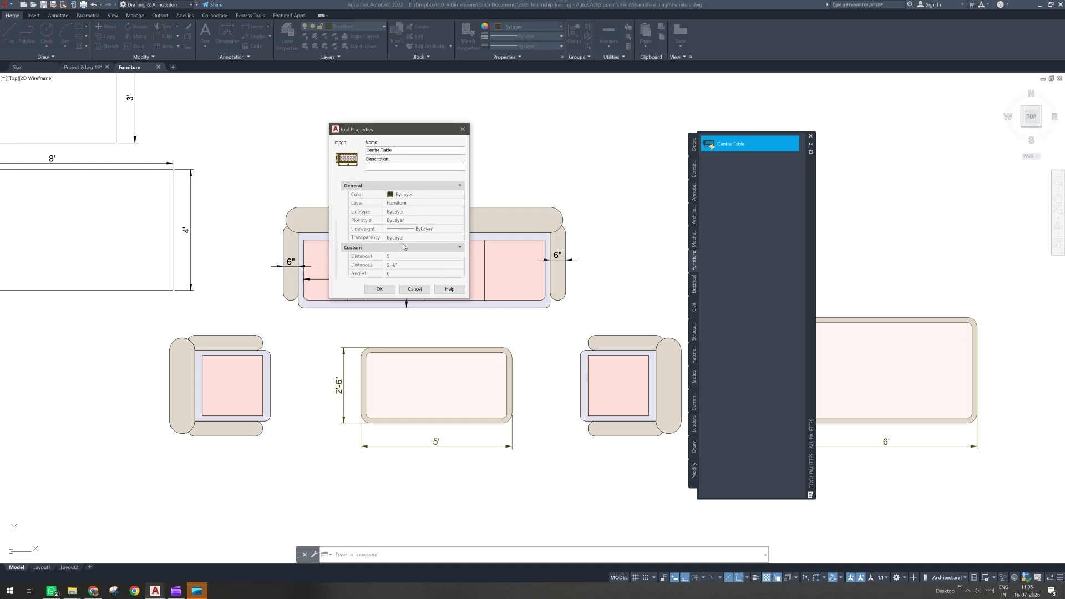
pyautogui.scroll(1, 402, 244)
pyautogui.scroll(1, 400, 226)
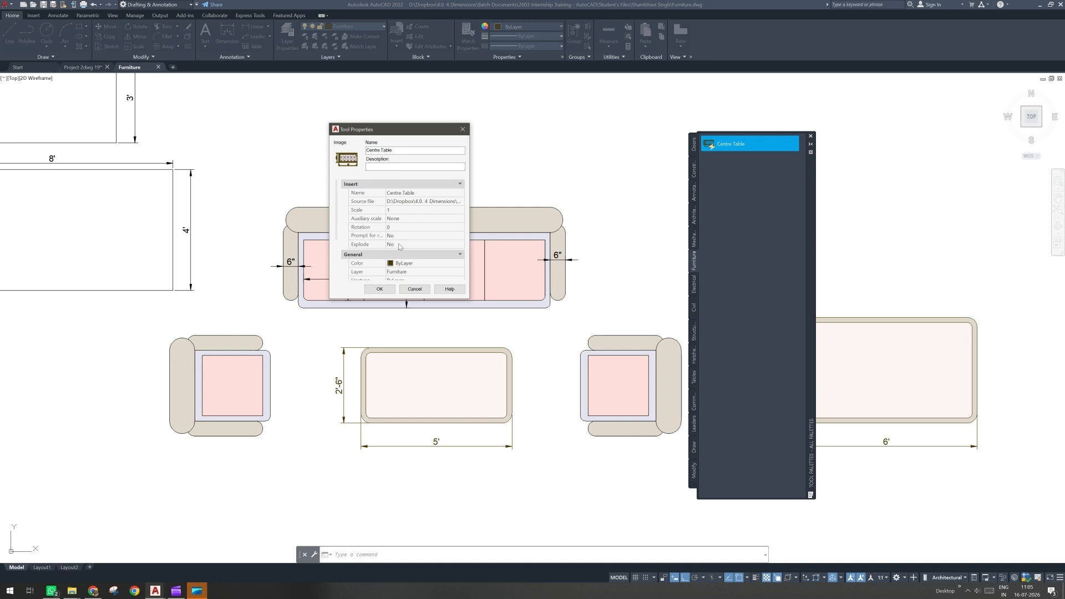
pyautogui.scroll(-2, 400, 246)
pyautogui.scroll(-2, 399, 249)
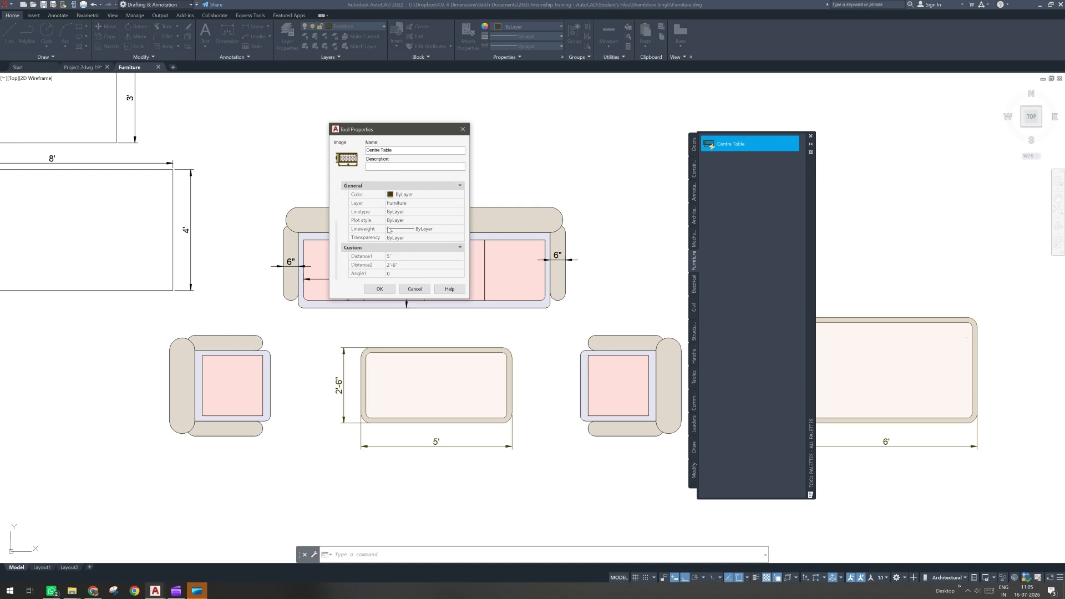
pyautogui.scroll(3, 399, 264)
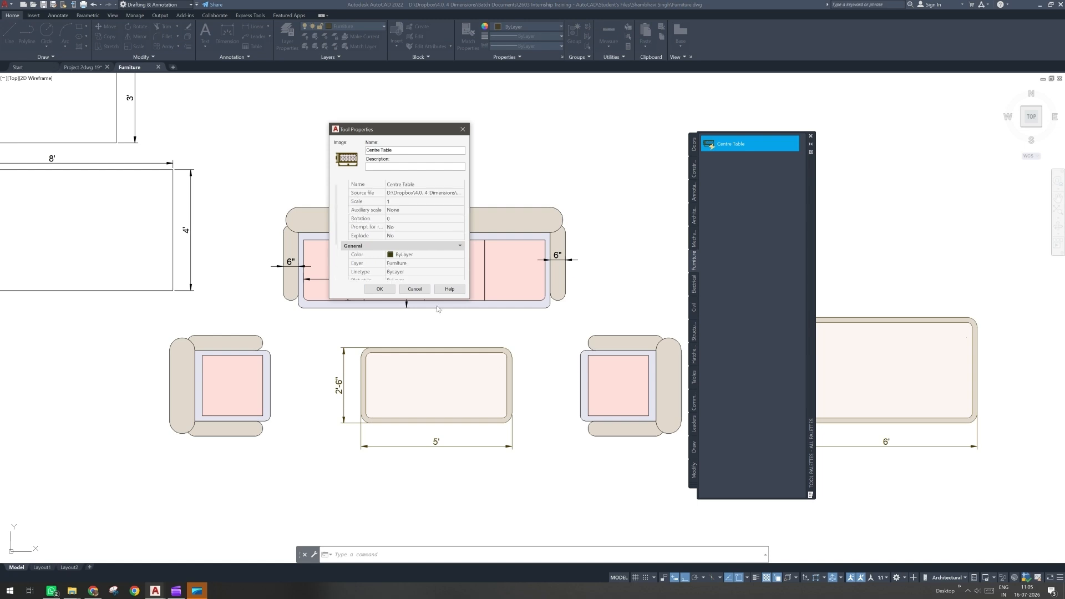
pyautogui.press('Escape')
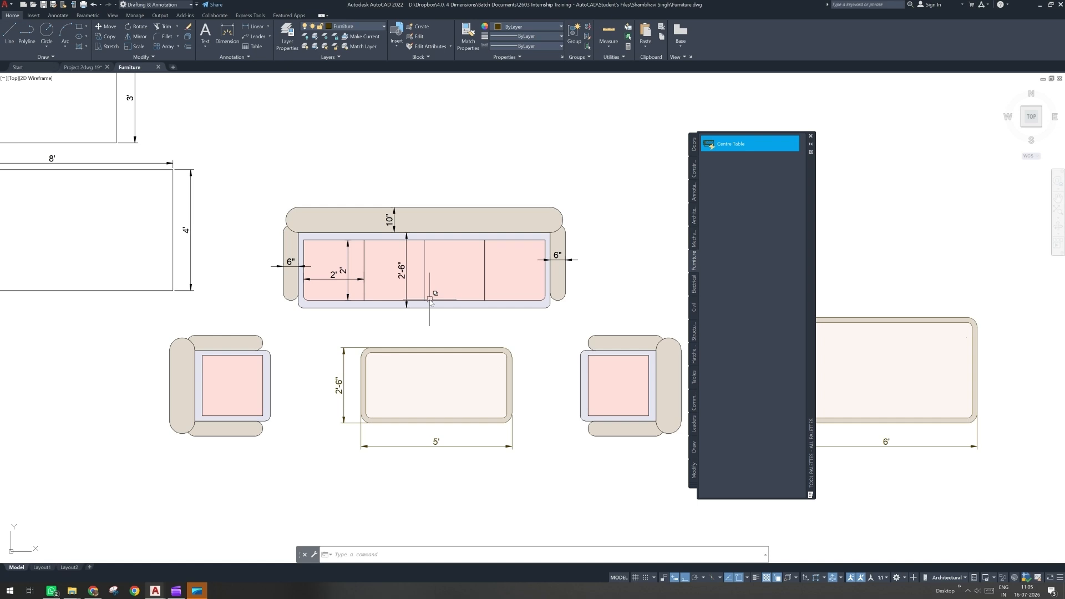
# Step: Save the Furniture drawing again, go to the Project 2dwg 19 floor plan and insert the Centre Table palette block in the drawing room
pyautogui.hotkey('ctrl', 's')
pyautogui.press('Escape')
pyautogui.click(89, 67)
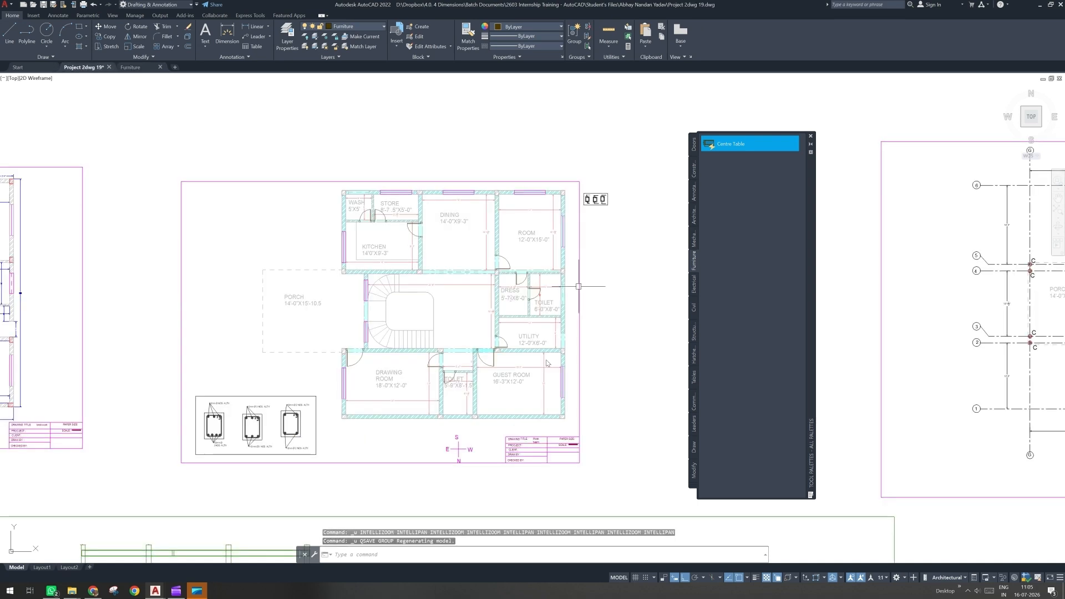
pyautogui.click(714, 144)
pyautogui.click(714, 145)
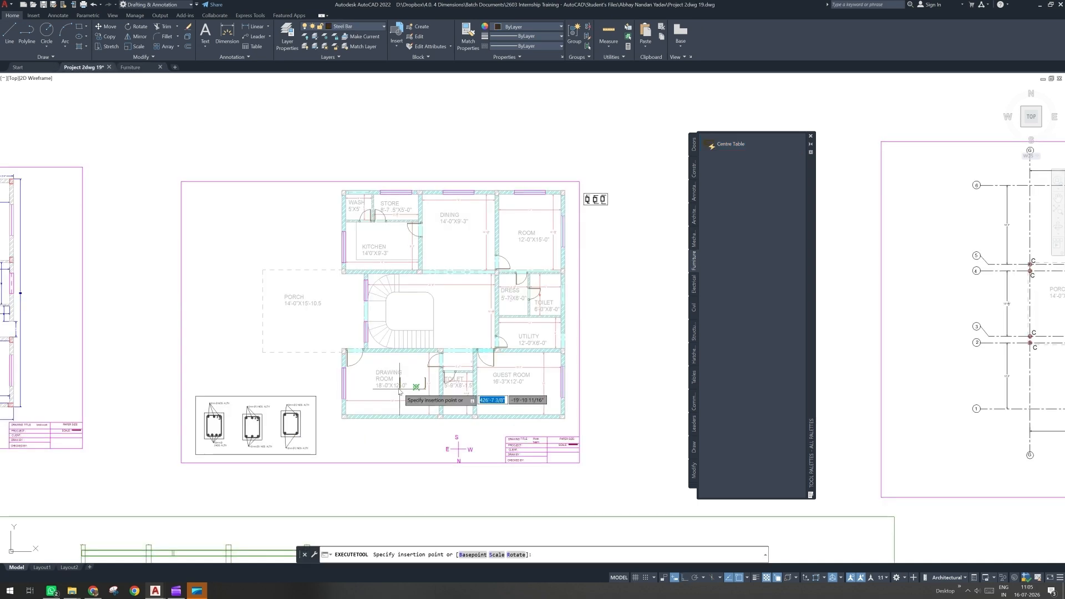
pyautogui.scroll(2, 399, 392)
pyautogui.click(357, 398)
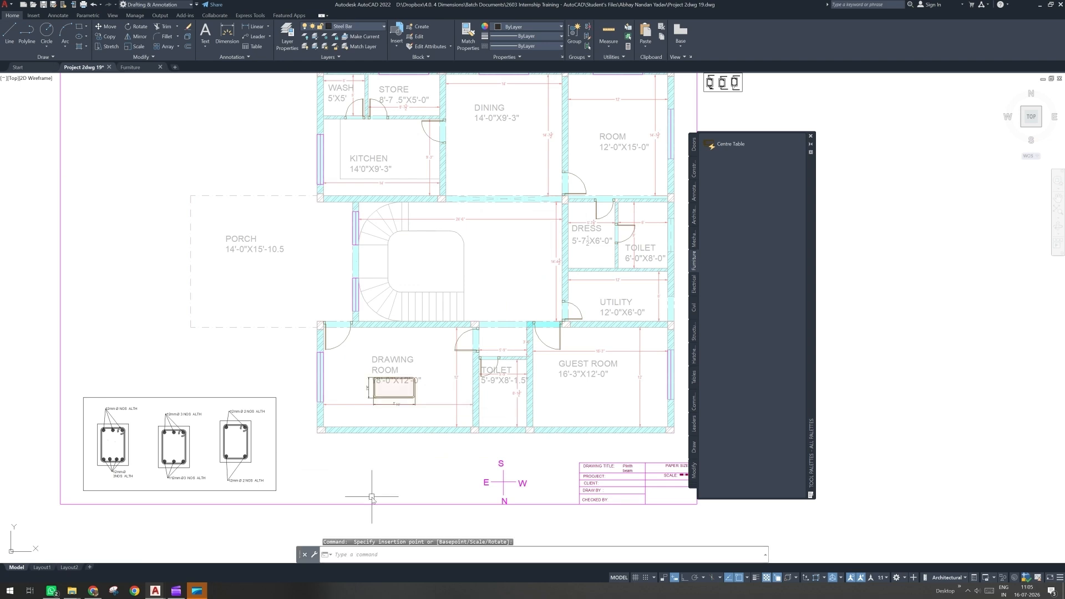
# Step: Stretch the inserted Centre Table lengthwise to 6' with its dynamic block grip
pyautogui.scroll(5, 371, 408)
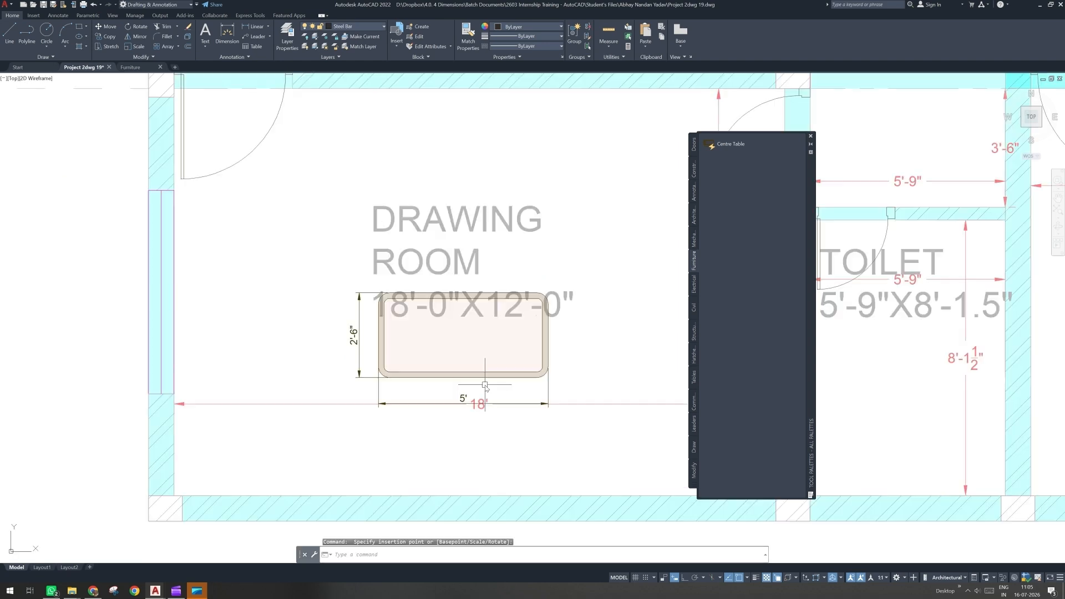
pyautogui.click(549, 340)
pyautogui.click(549, 337)
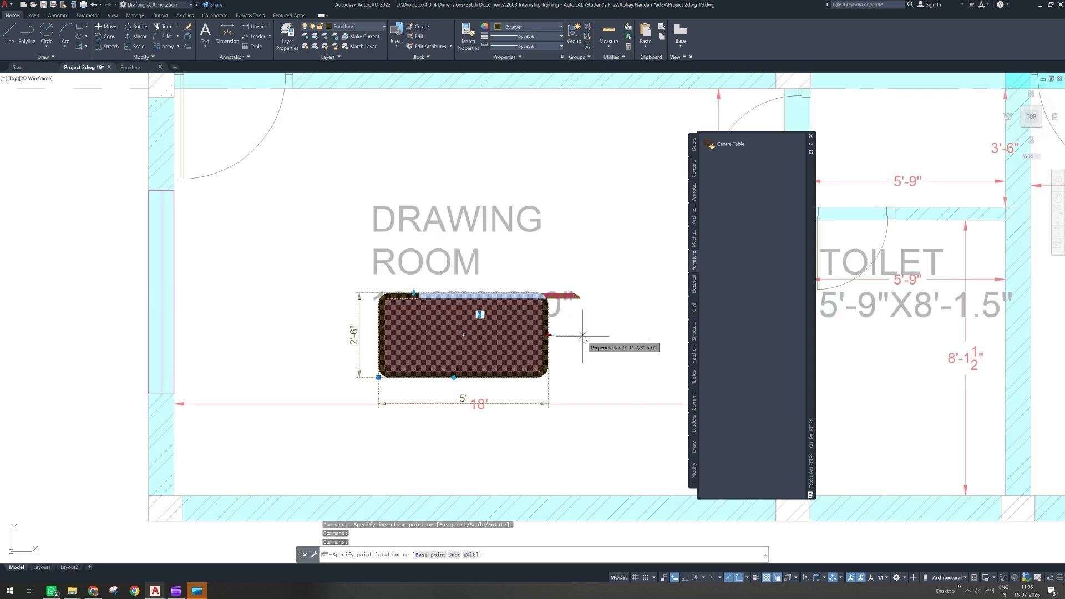
pyautogui.click(583, 336)
# Step: Move the stretched Centre Table up and left, closer to the drawing room's window wall, and clear the selection
pyautogui.scroll(-2, 566, 382)
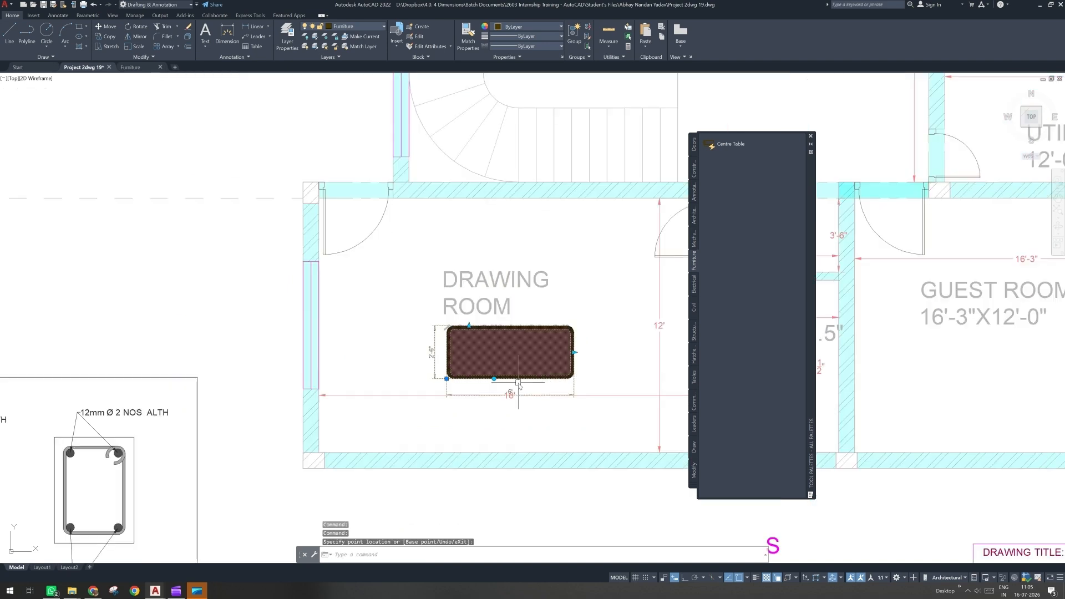
pyautogui.write('m')
pyautogui.press('Return')
pyautogui.click(506, 413)
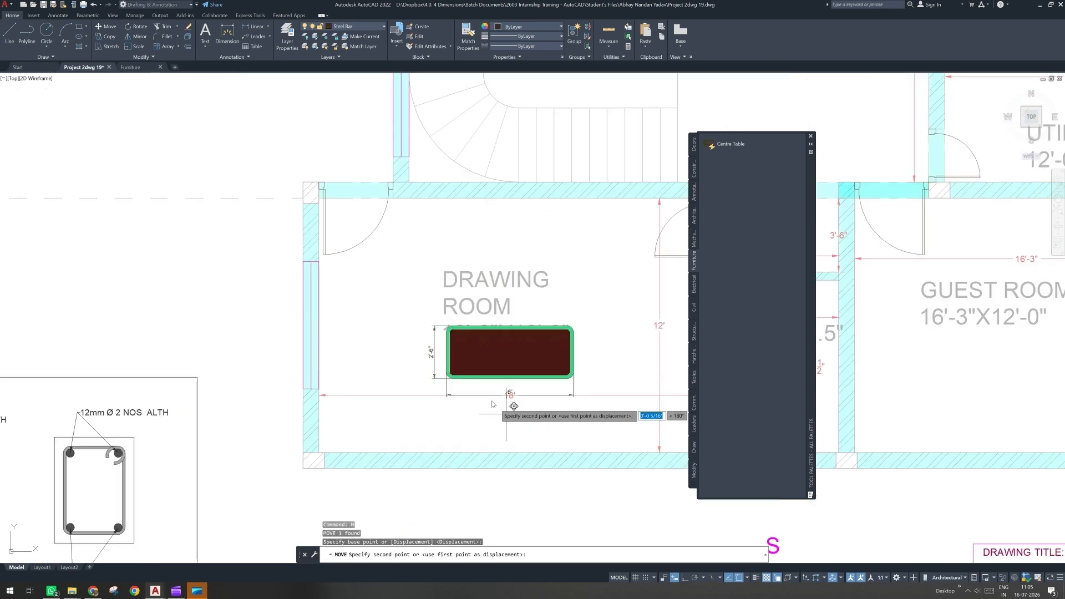
pyautogui.press('Escape')
pyautogui.press('Escape')
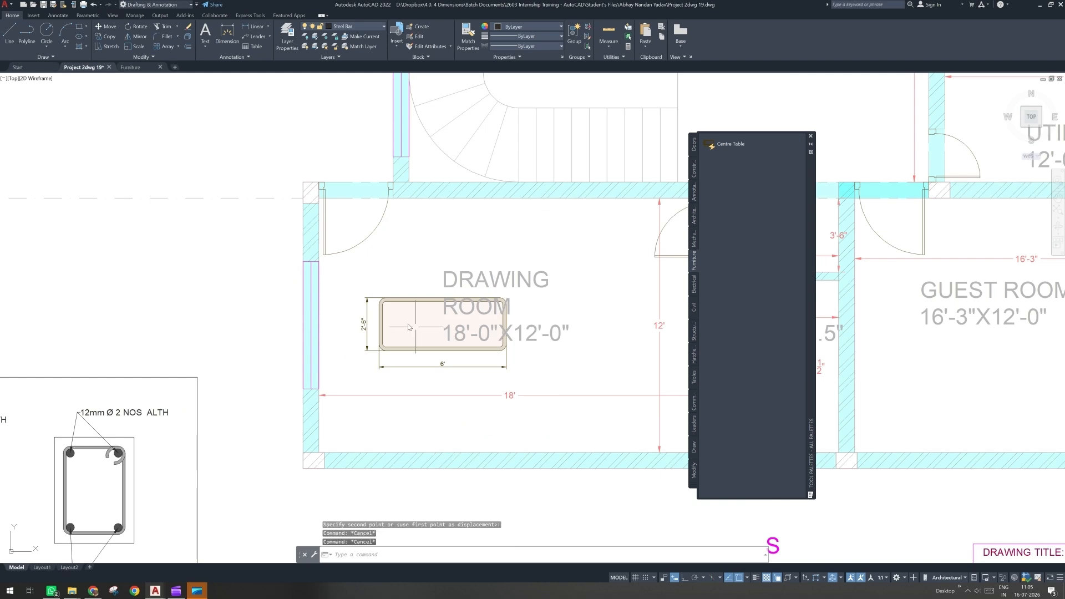
pyautogui.moveTo(432, 359); pyautogui.dragTo(402, 359, button='middle')
pyautogui.click(176, 591)
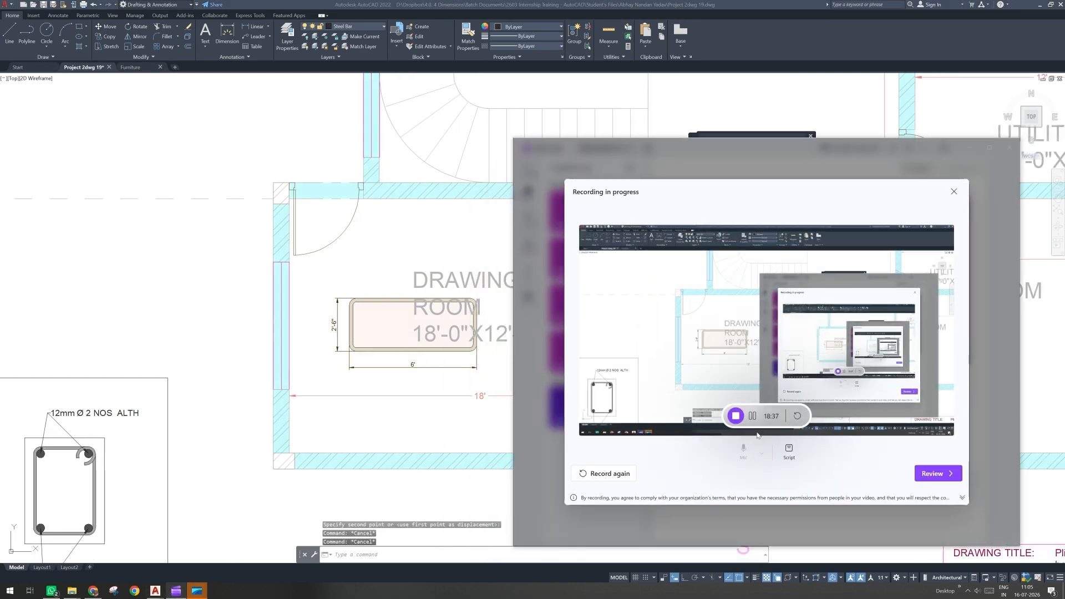